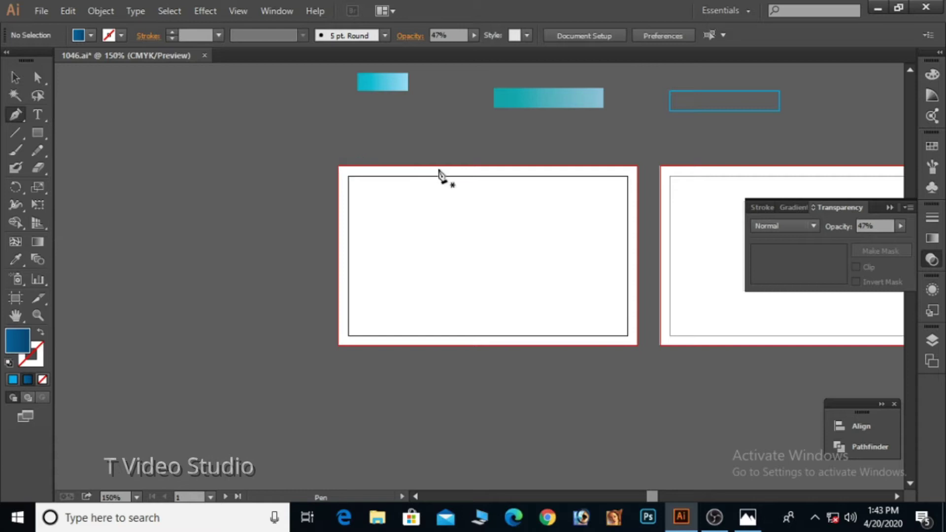
# - Draw a closed blue wave shape with the Pen tool in the upper-left corner of the left card
pyautogui.click(503, 166)
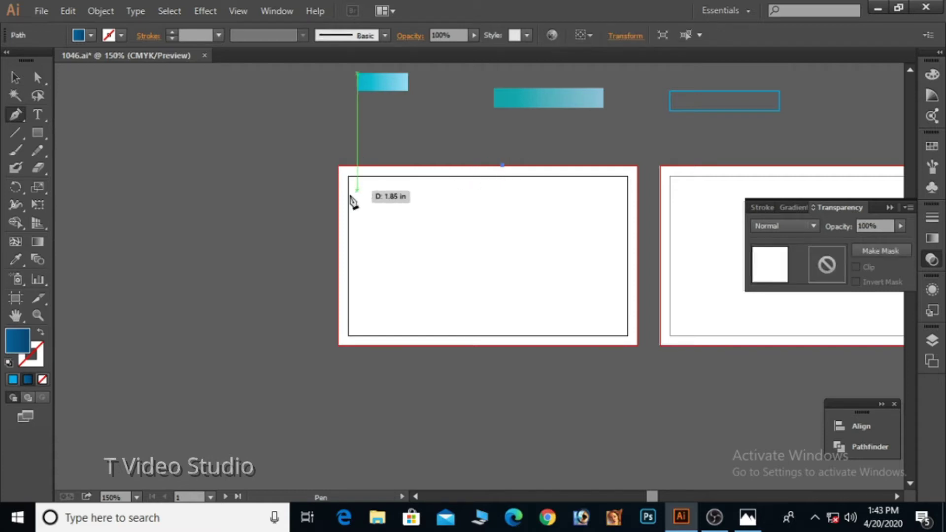
pyautogui.moveTo(383, 181); pyautogui.dragTo(250, 182)
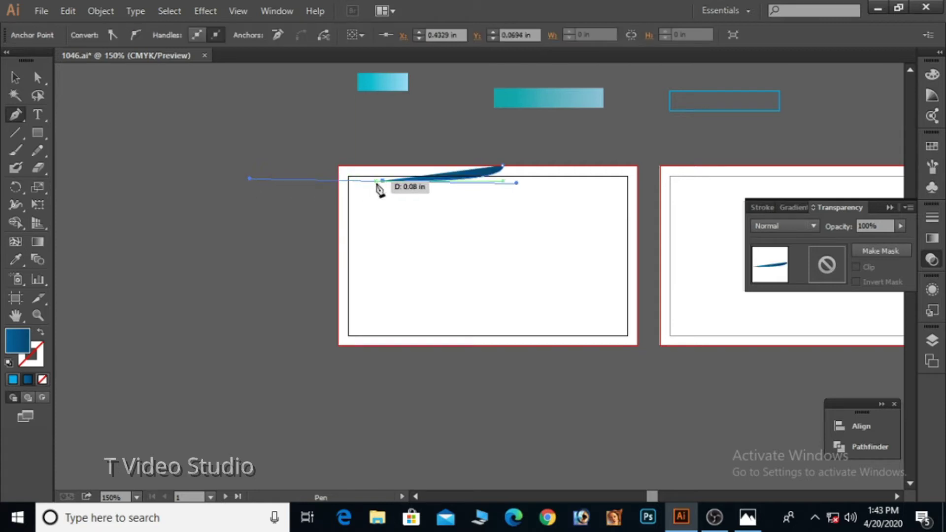
pyautogui.click(384, 181)
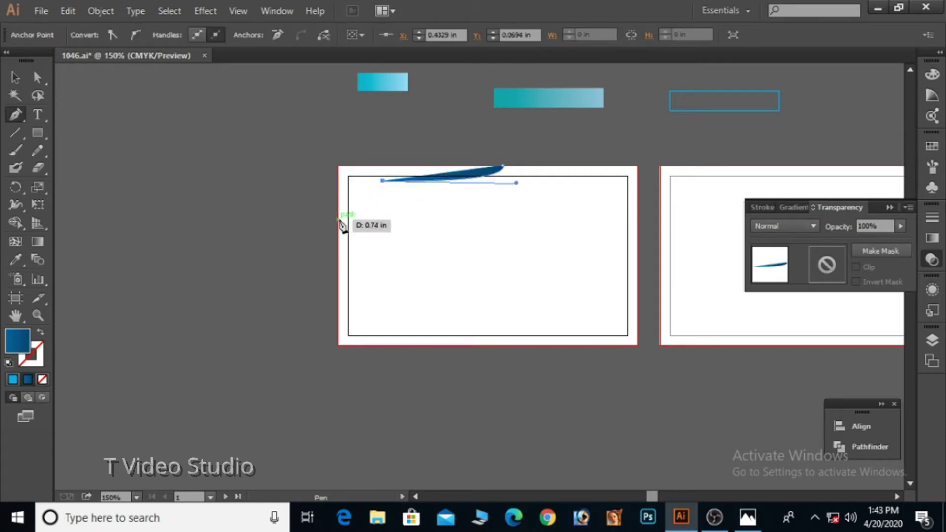
pyautogui.moveTo(338, 200); pyautogui.dragTo(336, 219)
pyautogui.click(339, 201)
pyautogui.click(338, 165)
pyautogui.click(503, 166)
pyautogui.click(15, 77)
pyautogui.click(171, 159)
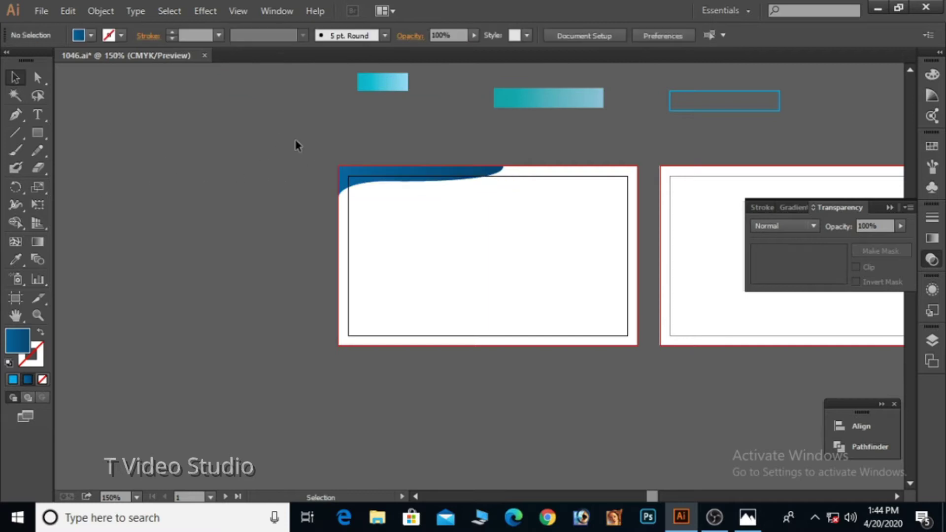
# - Fill the corner wave with the teal gradient sampled from the wide rectangle above the card
pyautogui.click(384, 172)
pyautogui.click(15, 259)
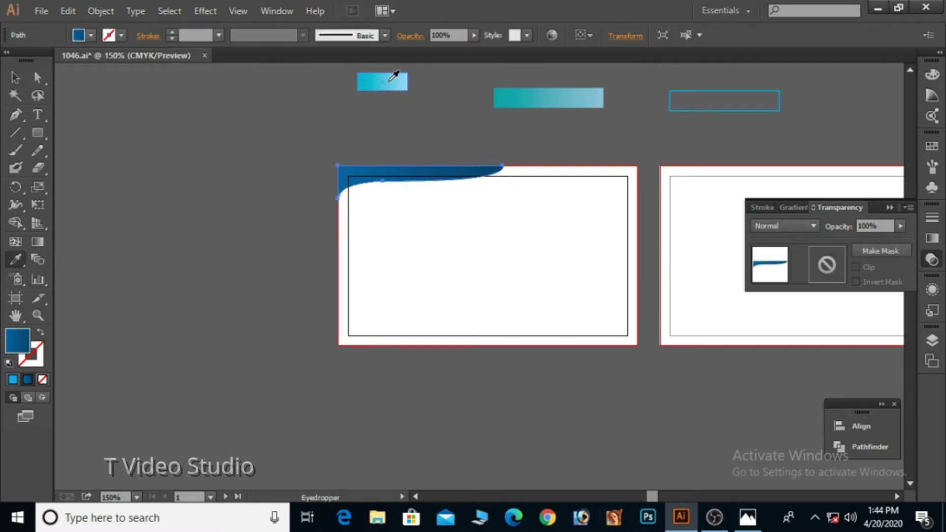
pyautogui.click(517, 96)
pyautogui.press('v')
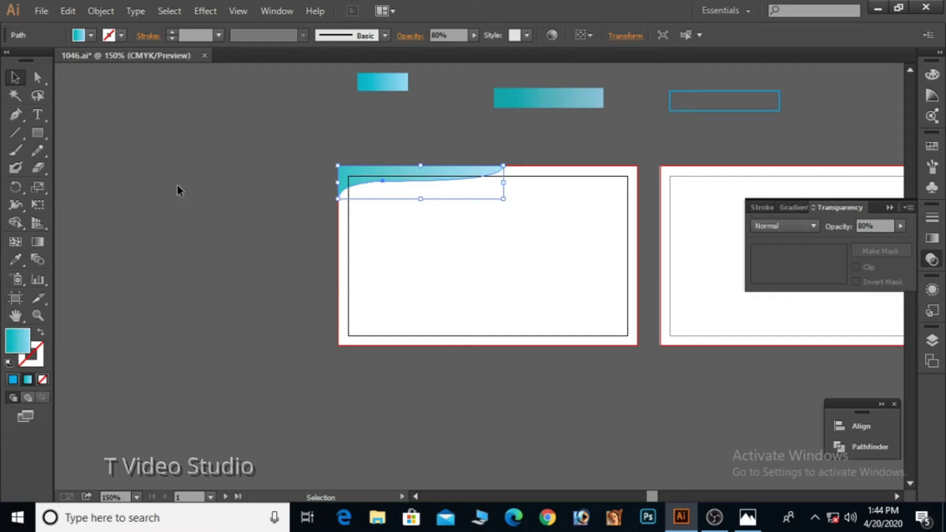
pyautogui.click(176, 184)
# - Draw a second, deeper closed wave over the first one, reaching further down the card's left edge
pyautogui.press('p')
pyautogui.moveTo(487, 166); pyautogui.dragTo(380, 191)
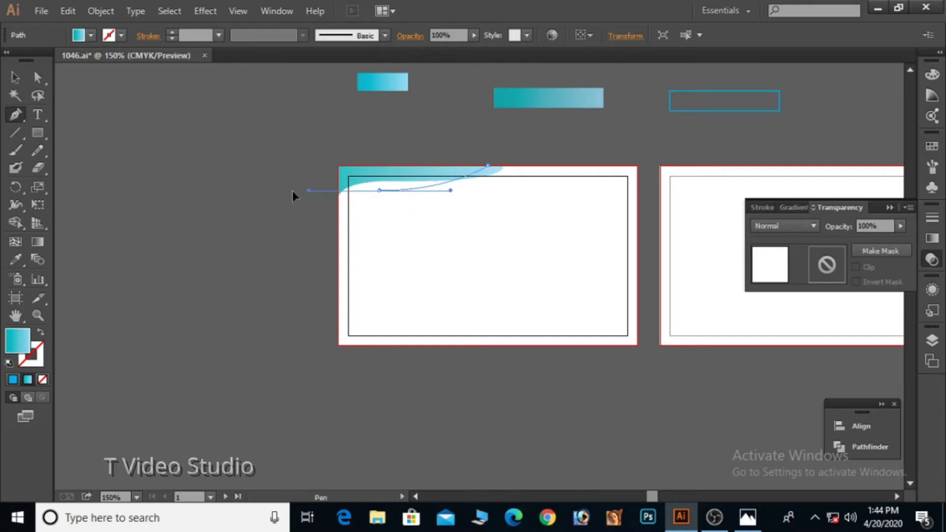
pyautogui.moveTo(257, 192); pyautogui.dragTo(257, 192)
pyautogui.click(338, 213)
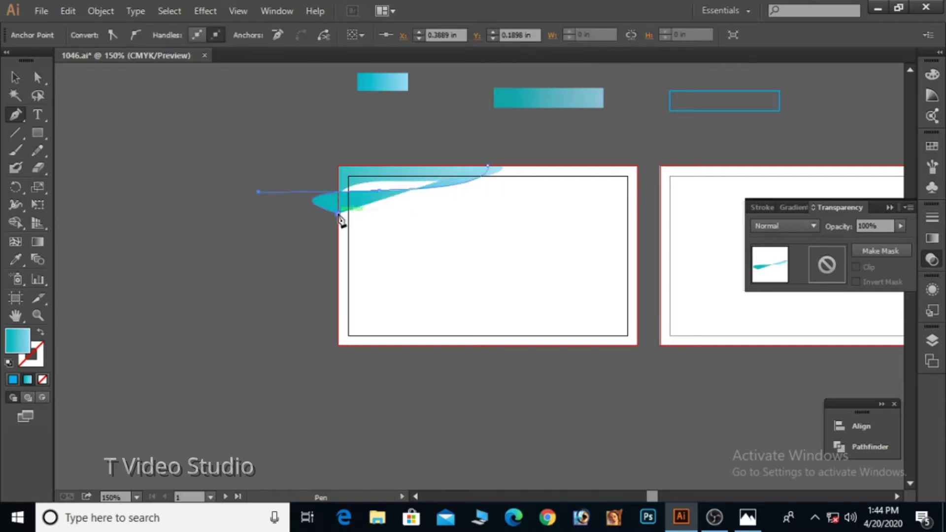
pyautogui.hotkey('ctrl', 'z')
pyautogui.click(379, 191)
pyautogui.moveTo(338, 219); pyautogui.dragTo(333, 244)
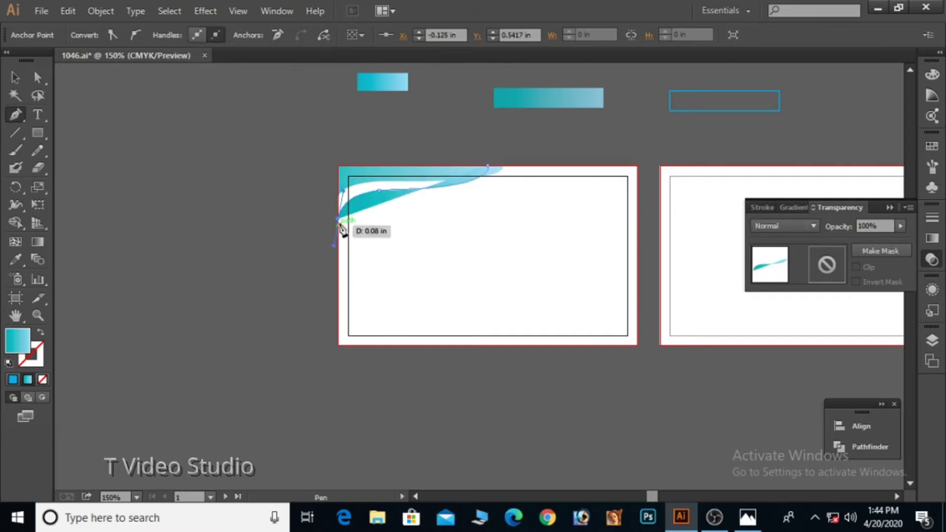
pyautogui.click(338, 219)
pyautogui.moveTo(339, 167); pyautogui.dragTo(498, 175)
pyautogui.click(15, 78)
# - Draw a third closed wave over the first two, extending further along the card's top and left edges
pyautogui.click(16, 115)
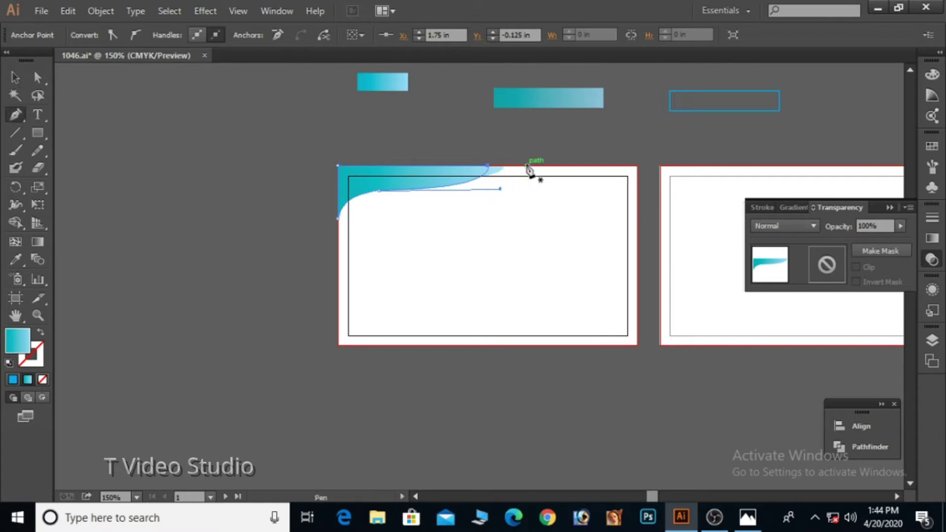
pyautogui.moveTo(524, 166); pyautogui.dragTo(332, 187)
pyautogui.press('Up')
pyautogui.press('Up')
pyautogui.press('Up')
pyautogui.press('Up')
pyautogui.press('Up')
pyautogui.press('Up')
pyautogui.press('Up')
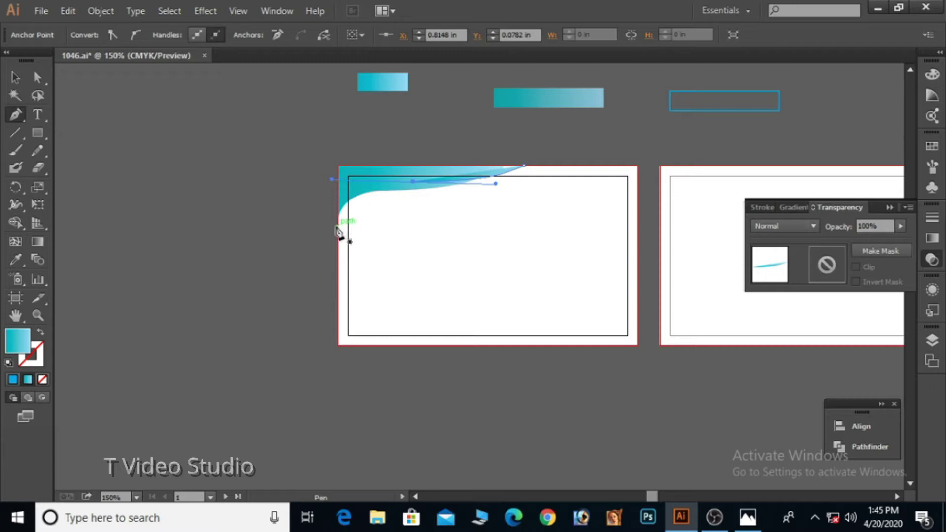
pyautogui.hotkey('ctrl', 'z')
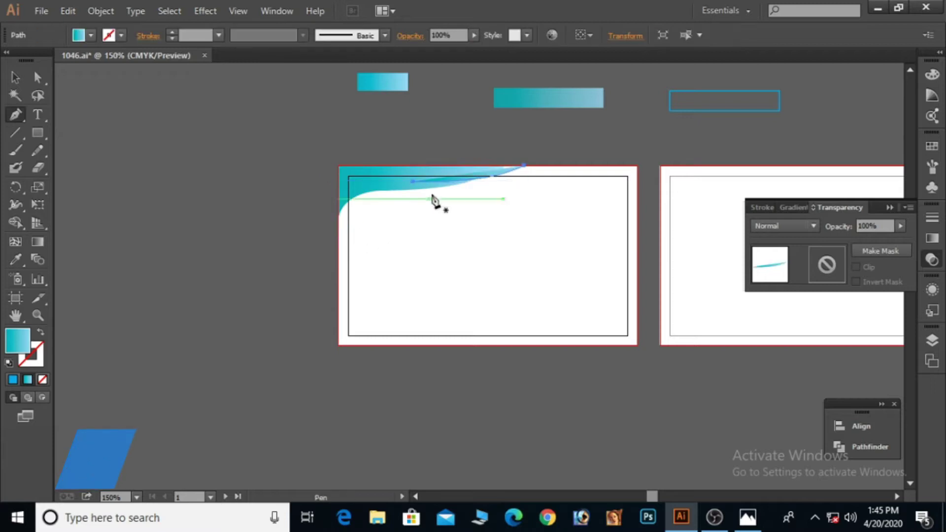
pyautogui.click(413, 182)
pyautogui.click(337, 234)
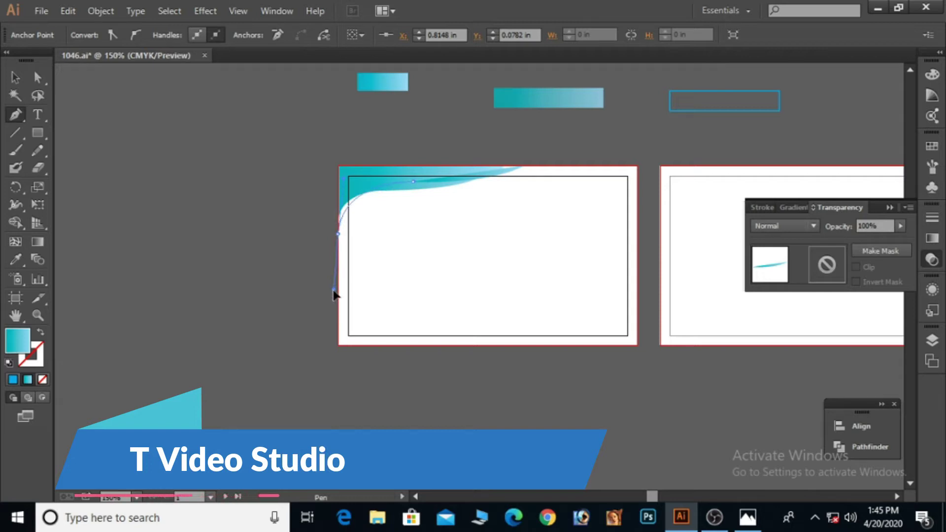
pyautogui.click(337, 166)
pyautogui.click(521, 166)
pyautogui.click(15, 78)
# - Set the opacity of the three corner waves to 63%
pyautogui.moveTo(267, 126); pyautogui.dragTo(469, 244)
pyautogui.click(901, 226)
pyautogui.moveTo(891, 240)
pyautogui.mouseDown()
pyautogui.moveTo(868, 240)
pyautogui.moveTo(880, 241)
pyautogui.mouseUp()
pyautogui.click(279, 251)
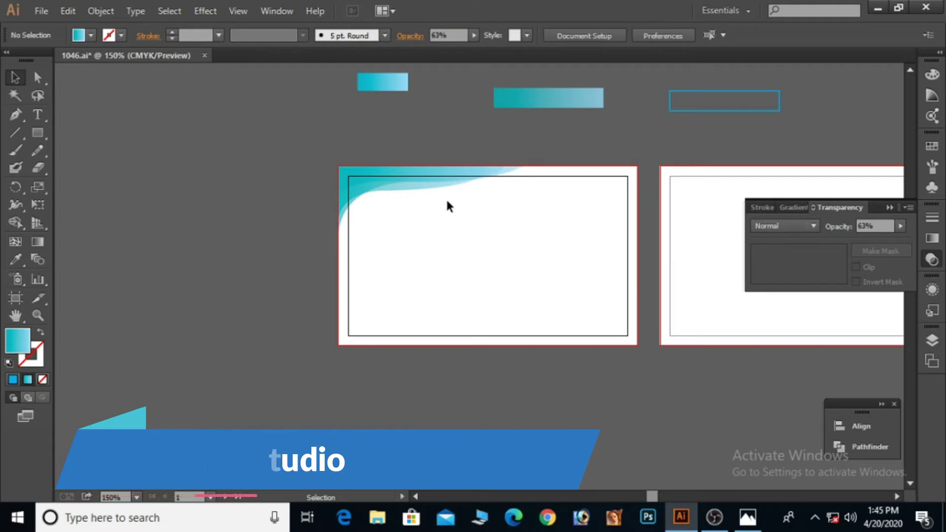
# - Reduce the opacity of the frontmost corner wave to 25%
pyautogui.click(370, 179)
pyautogui.click(901, 226)
pyautogui.moveTo(882, 238); pyautogui.dragTo(850, 240)
pyautogui.click(427, 277)
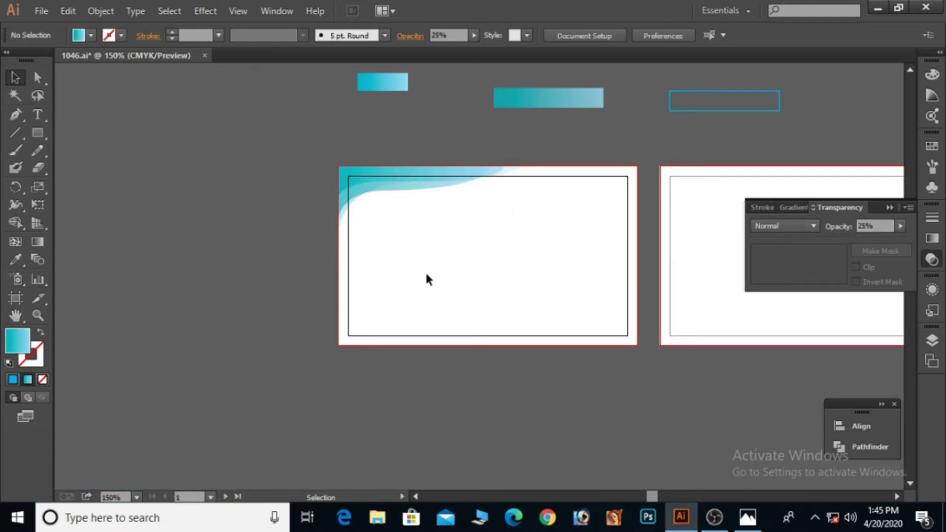
# - Enlarge the second and third waves so their curves spread apart and reach further down the card
pyautogui.click(423, 189)
pyautogui.moveTo(489, 218); pyautogui.dragTo(534, 246)
pyautogui.click(491, 219)
pyautogui.click(390, 187)
pyautogui.click(424, 126)
pyautogui.click(374, 182)
pyautogui.moveTo(439, 196); pyautogui.dragTo(431, 183)
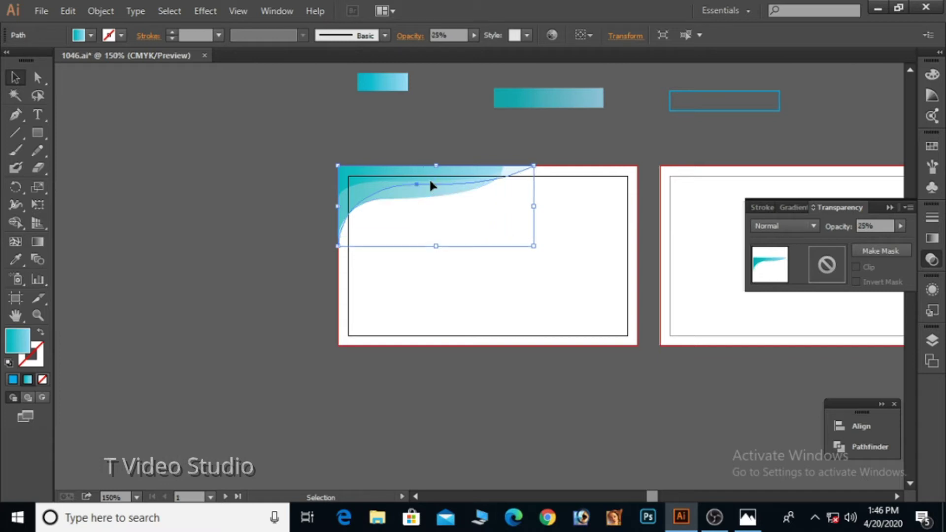
pyautogui.click(265, 177)
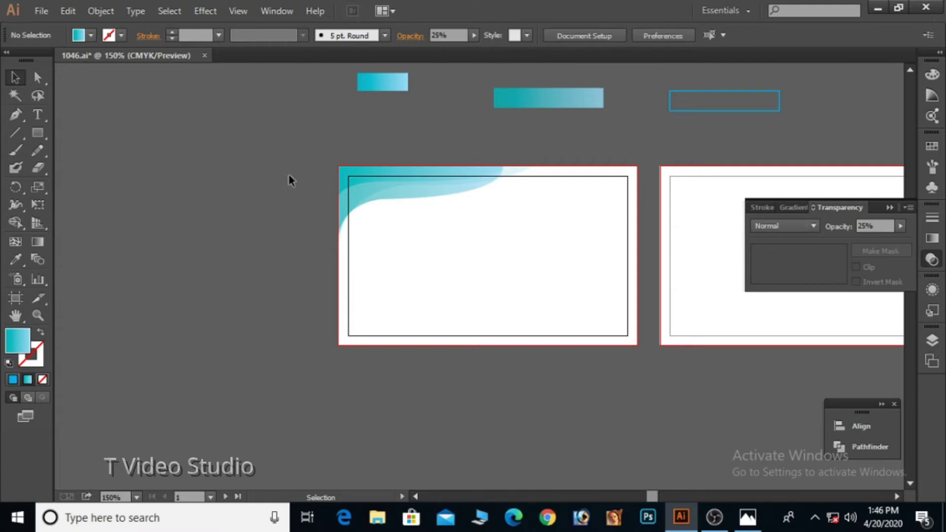
# - Lock the third and second waves so that the first wave underneath can be selected
pyautogui.click(363, 176)
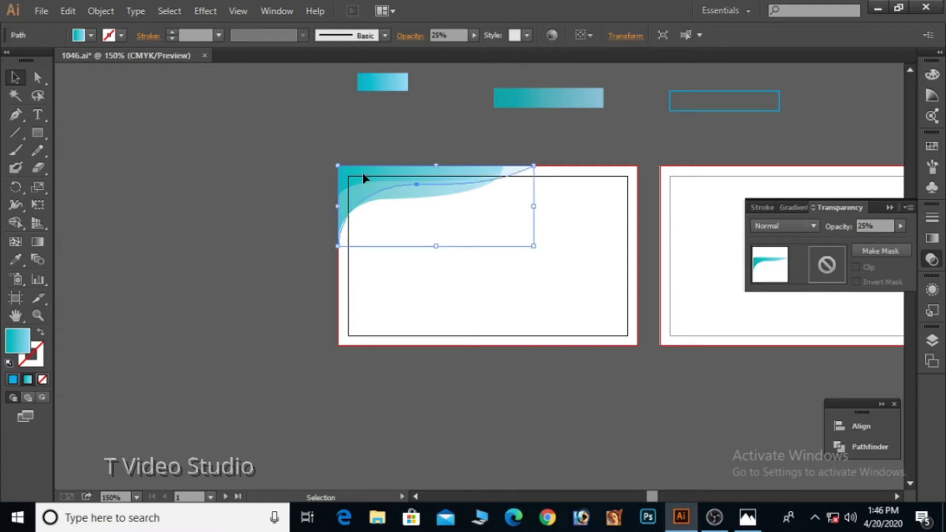
pyautogui.hotkey('ctrl', '2')
pyautogui.click(363, 174)
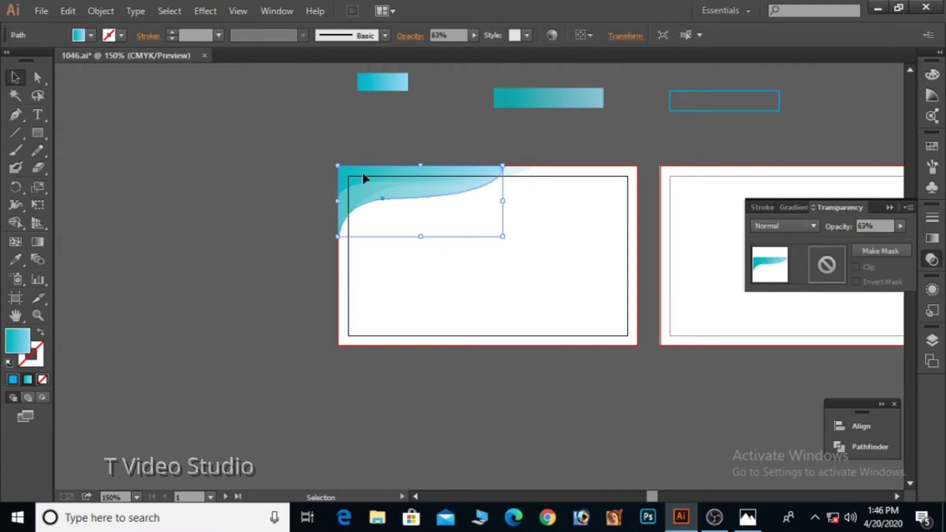
pyautogui.press('Delete')
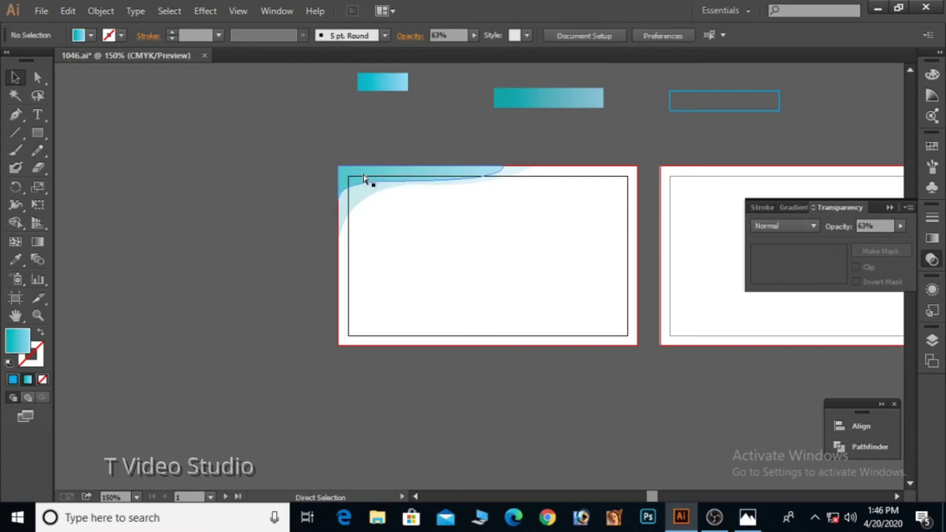
pyautogui.hotkey('ctrl', 'z')
pyautogui.hotkey('ctrl', '2')
# - Widen the first wave slightly along the card's top edge and unlock all locked objects
pyautogui.click(363, 173)
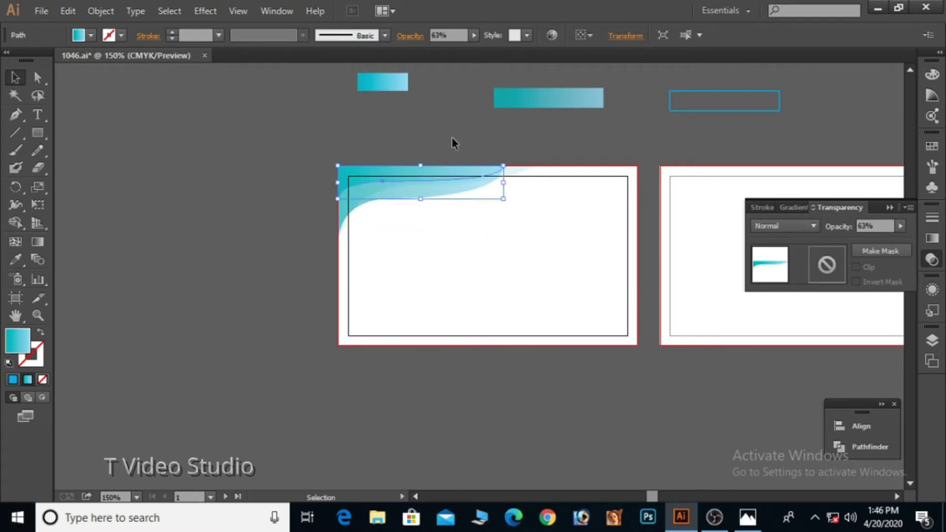
pyautogui.moveTo(504, 199)
pyautogui.mouseDown()
pyautogui.moveTo(528, 218)
pyautogui.moveTo(515, 200)
pyautogui.mouseUp()
pyautogui.click(101, 11)
pyautogui.click(175, 114)
# - Stretch the outermost wave further down the card's left edge and narrow it slightly
pyautogui.click(507, 212)
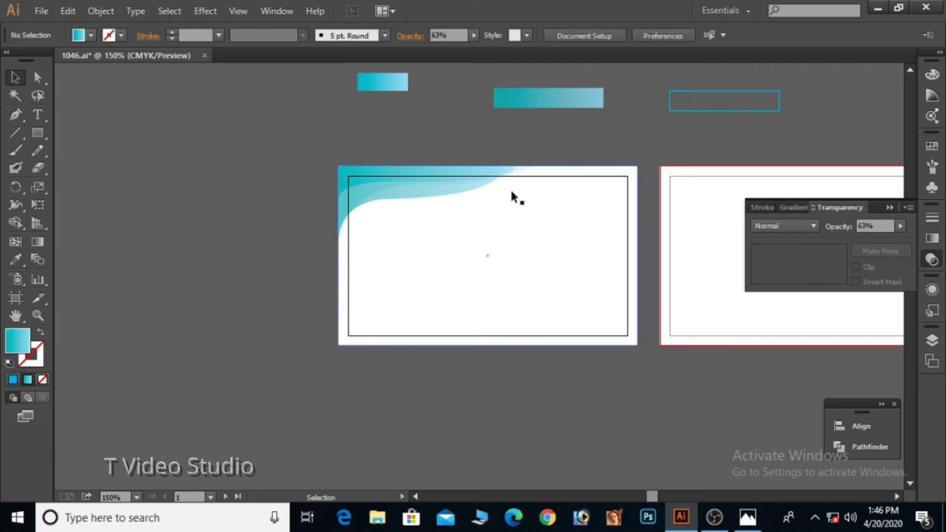
pyautogui.moveTo(534, 246); pyautogui.dragTo(531, 263)
pyautogui.click(129, 129)
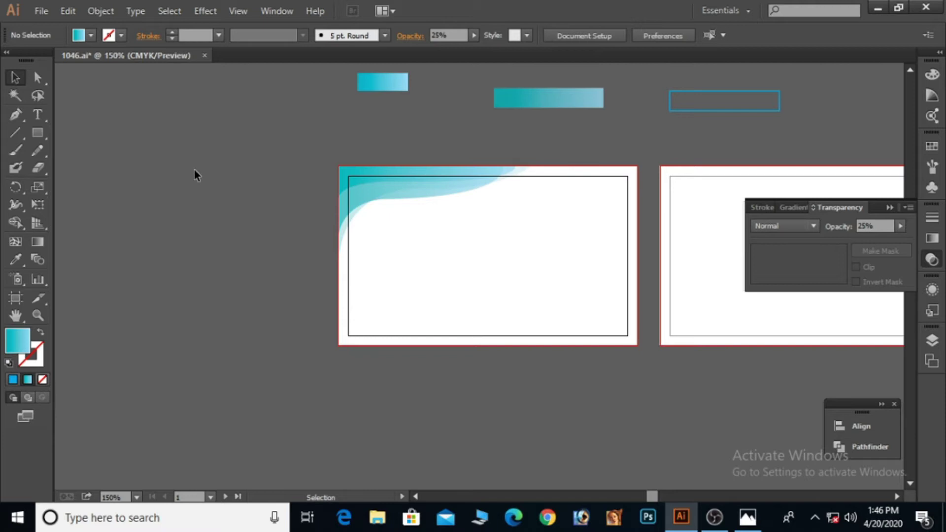
# - Lower the opacity of the waves together with the card background to 25%
pyautogui.moveTo(325, 156); pyautogui.dragTo(427, 251)
pyautogui.moveTo(901, 226); pyautogui.dragTo(857, 240)
pyautogui.click(486, 127)
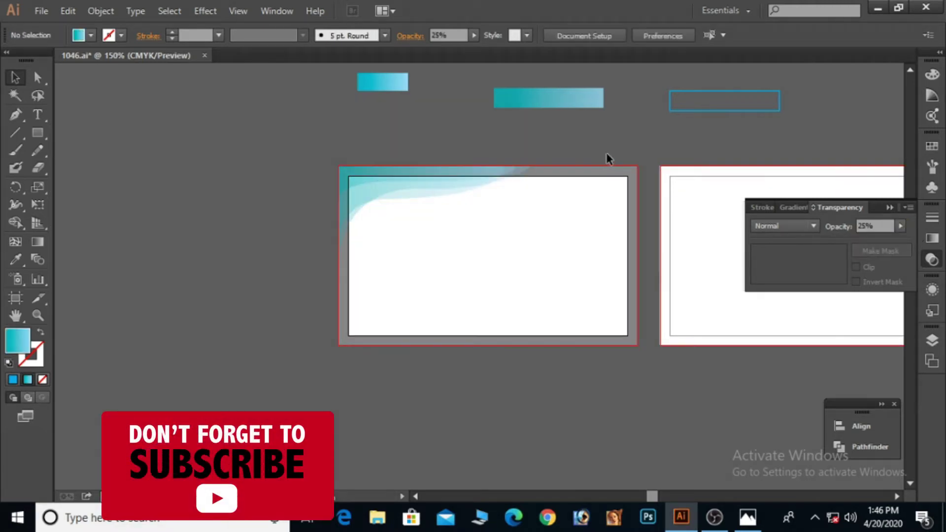
# - Restore the white card background to 100% opacity and lock it
pyautogui.click(621, 220)
pyautogui.click(899, 226)
pyautogui.moveTo(914, 249); pyautogui.dragTo(912, 248)
pyautogui.moveTo(592, 136); pyautogui.dragTo(634, 248)
pyautogui.click(100, 11)
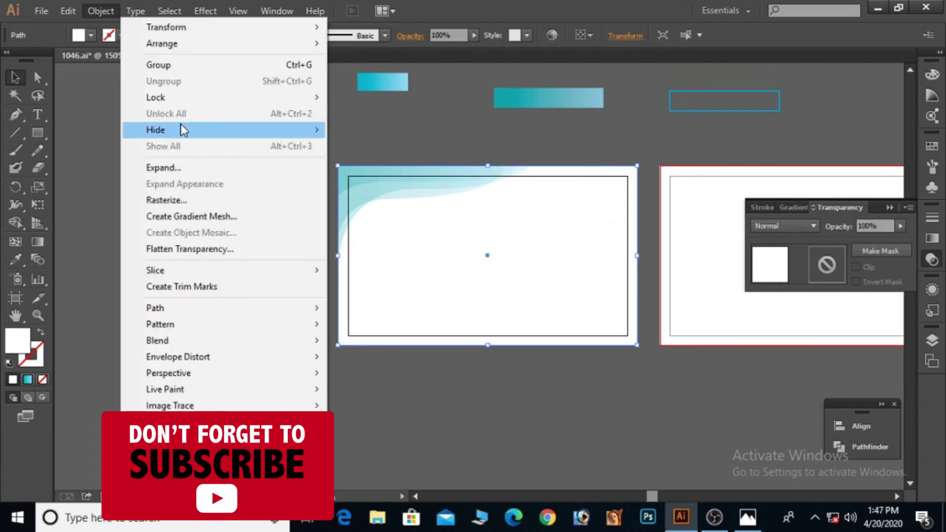
pyautogui.click(347, 98)
# - Set the opacity of all three waves to 48%
pyautogui.click(448, 214)
pyautogui.click(901, 226)
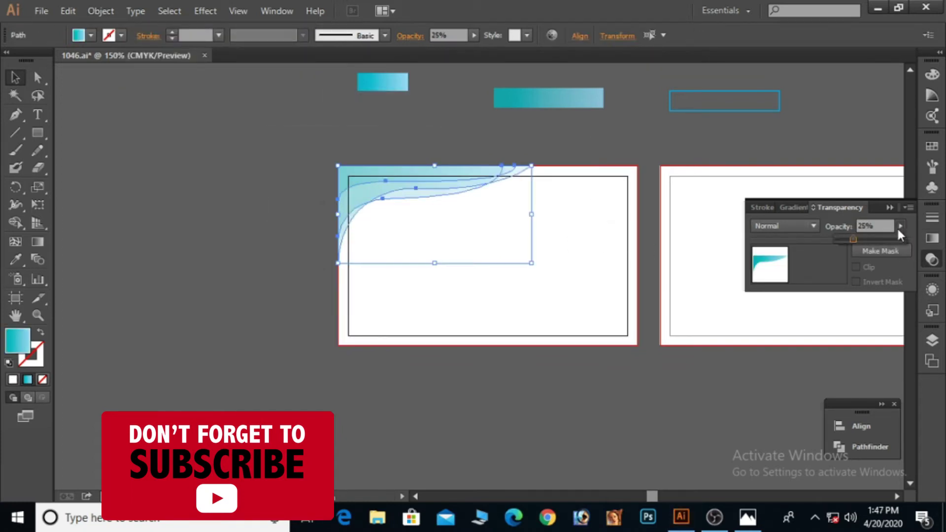
pyautogui.moveTo(853, 240); pyautogui.dragTo(874, 247)
pyautogui.click(262, 246)
pyautogui.click(217, 245)
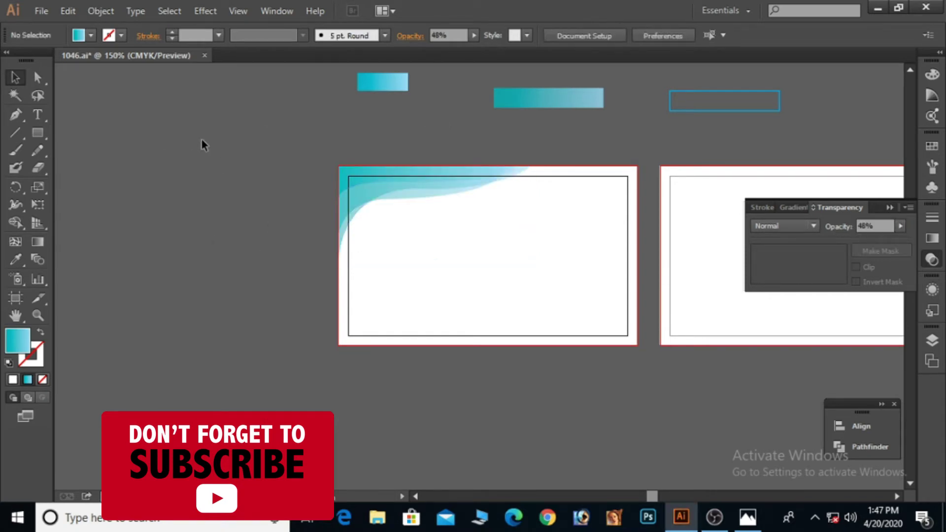
# - Reduce the opacity of all three waves to 28%
pyautogui.moveTo(221, 142); pyautogui.dragTo(436, 232)
pyautogui.click(901, 225)
pyautogui.moveTo(875, 240); pyautogui.dragTo(856, 243)
# - Lighten the end colour of the three waves' linear gradient to a very pale blue
pyautogui.moveTo(283, 122); pyautogui.dragTo(404, 204)
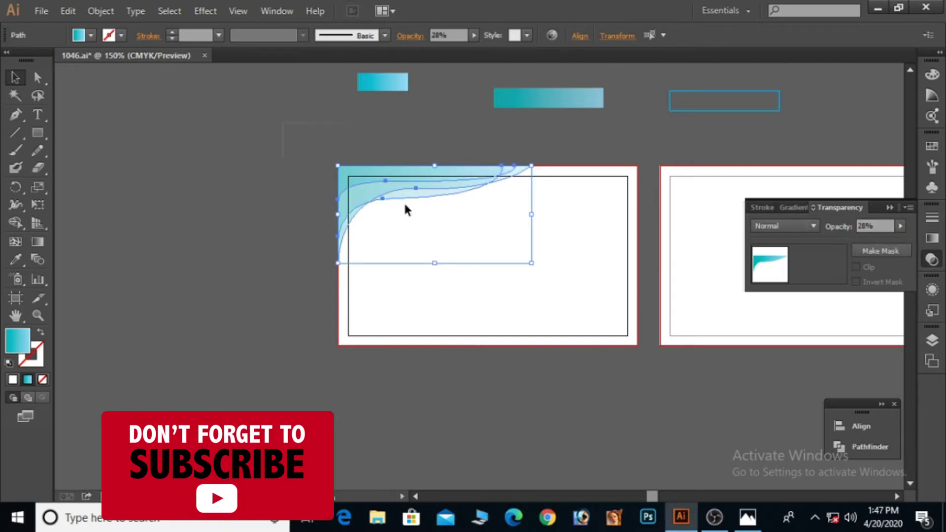
pyautogui.moveTo(249, 120); pyautogui.dragTo(446, 232)
pyautogui.click(570, 105)
pyautogui.click(933, 238)
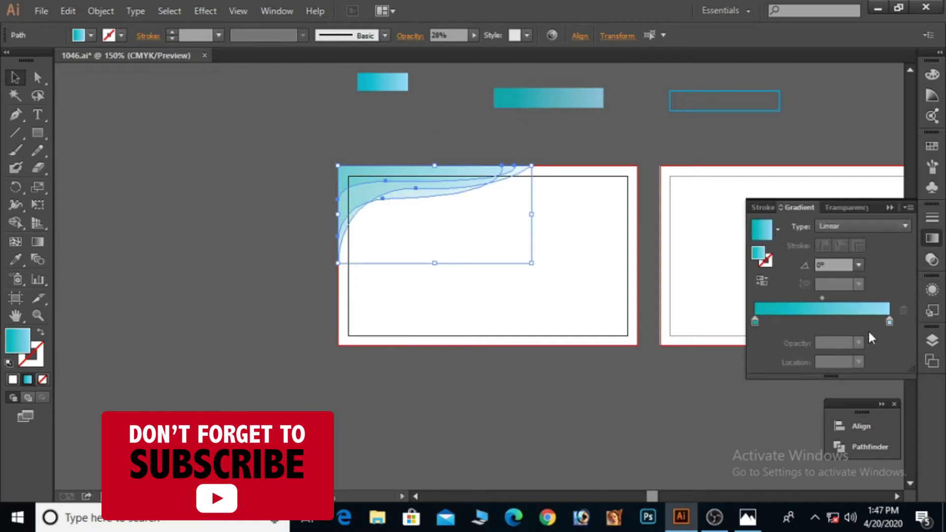
pyautogui.doubleClick(891, 322)
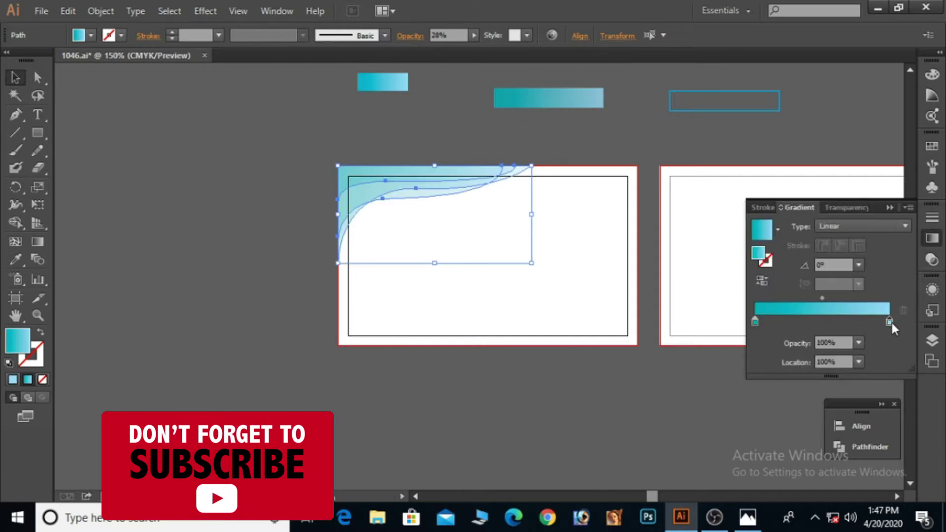
pyautogui.moveTo(794, 377); pyautogui.dragTo(767, 377)
pyautogui.click(292, 127)
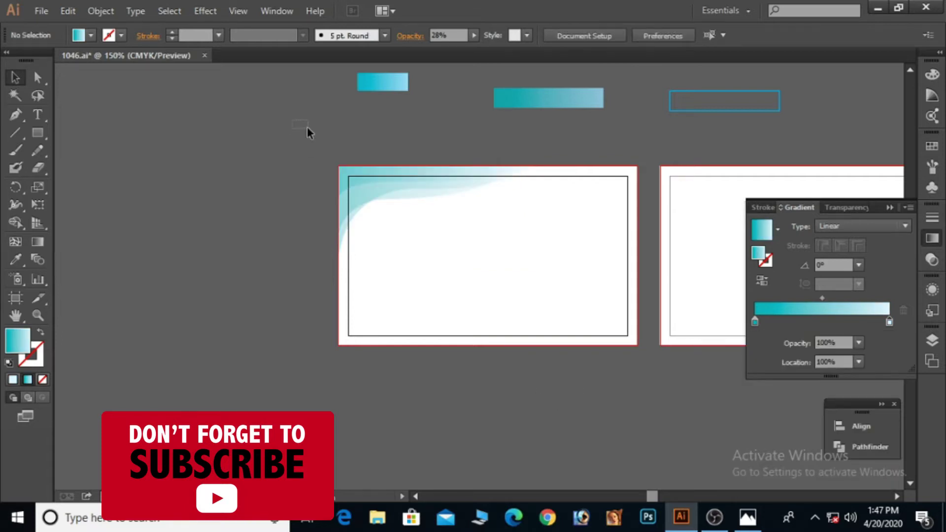
# - Set the cyan value of the waves' gradient start colour to 100%
pyautogui.click(390, 196)
pyautogui.click(755, 321)
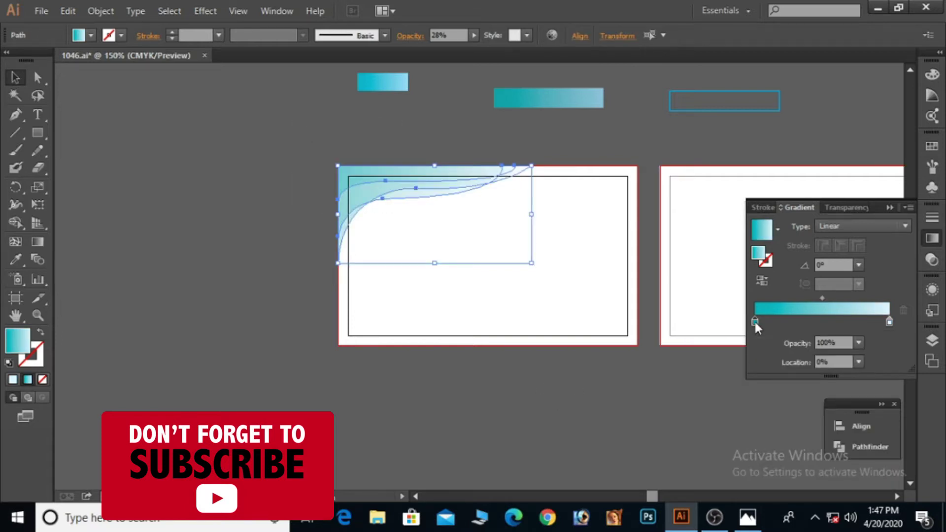
pyautogui.doubleClick(755, 321)
pyautogui.click(839, 376)
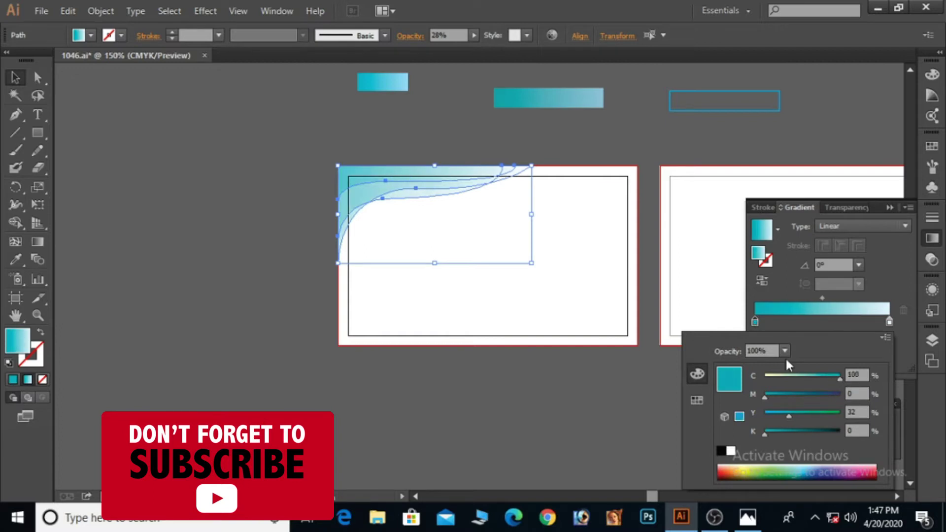
pyautogui.click(563, 259)
pyautogui.click(355, 142)
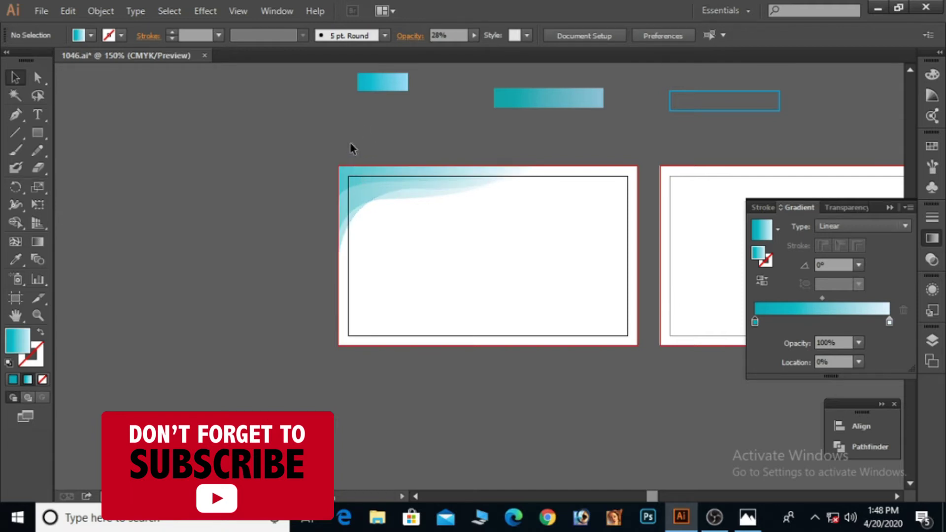
# - Redirect the gradient of the three upper-left waves so it runs upward from their lower edge past the card's top edge, at about 96.5°
pyautogui.moveTo(350, 149); pyautogui.dragTo(436, 190)
pyautogui.click(36, 241)
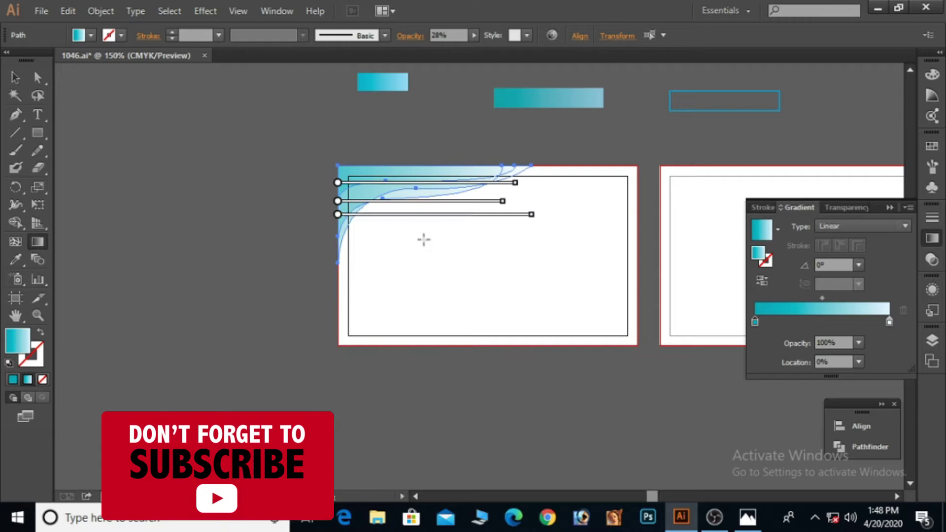
pyautogui.moveTo(423, 239); pyautogui.dragTo(422, 159)
pyautogui.moveTo(393, 199); pyautogui.dragTo(395, 167)
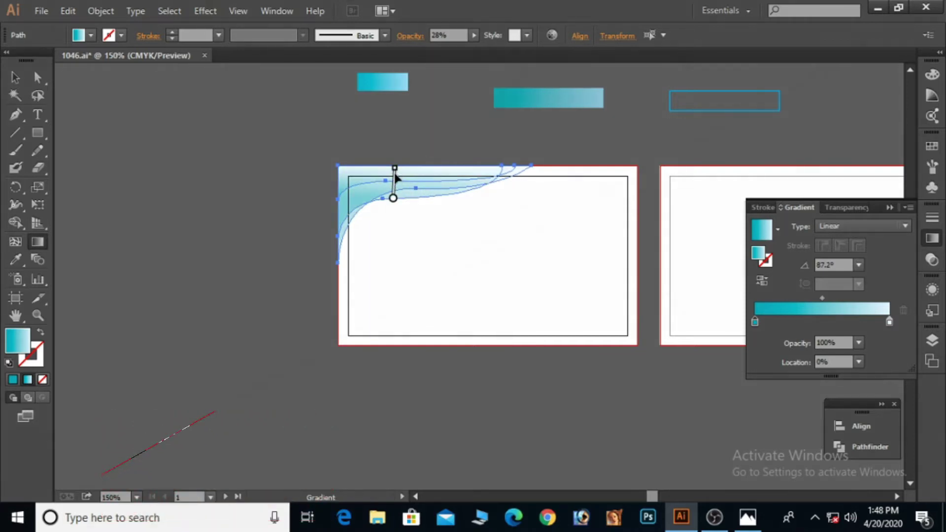
pyautogui.moveTo(407, 199); pyautogui.dragTo(403, 155)
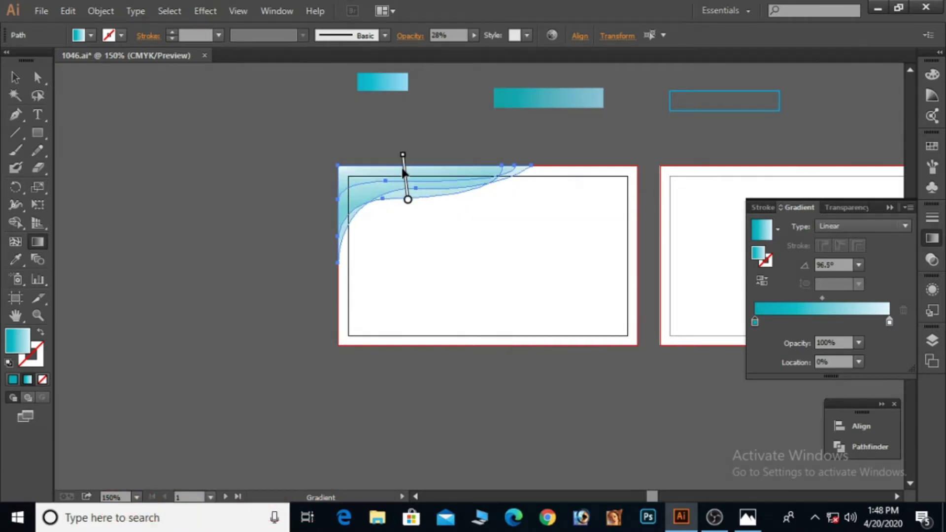
pyautogui.press('v')
pyautogui.click(151, 142)
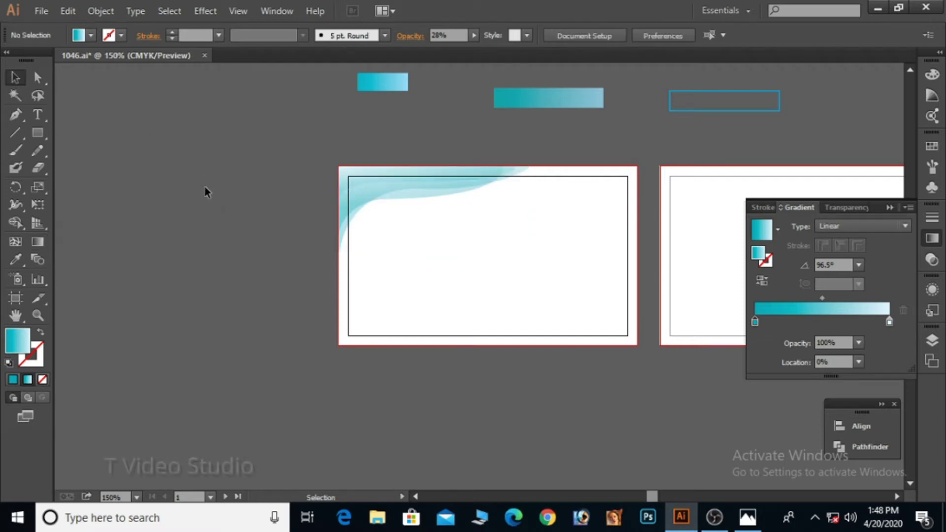
# - Draw a closed corner shape with a concave curved edge over the card's upper-left corner using the Pen tool
pyautogui.click(16, 114)
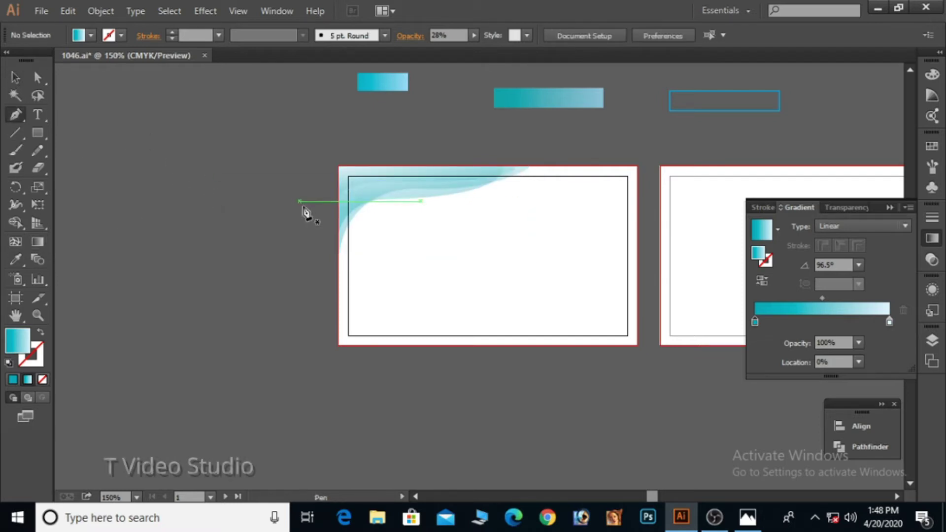
pyautogui.click(338, 263)
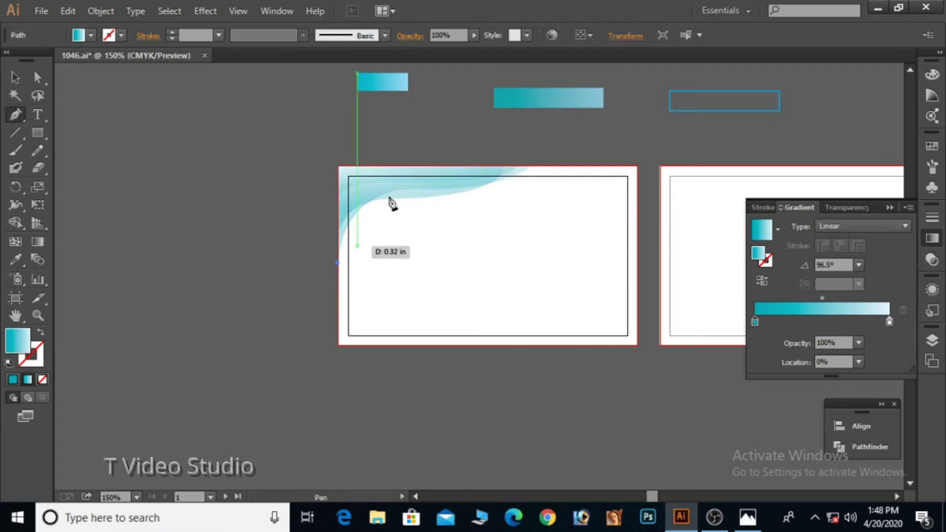
pyautogui.moveTo(465, 166); pyautogui.dragTo(581, 145)
pyautogui.click(465, 166)
pyautogui.click(338, 165)
pyautogui.click(339, 267)
pyautogui.click(15, 78)
pyautogui.click(271, 268)
# - Recolour the end stop of the corner shape's gradient to blue with C 100% and M 38%
pyautogui.click(353, 239)
pyautogui.doubleClick(889, 321)
pyautogui.moveTo(804, 378); pyautogui.dragTo(840, 378)
pyautogui.click(793, 396)
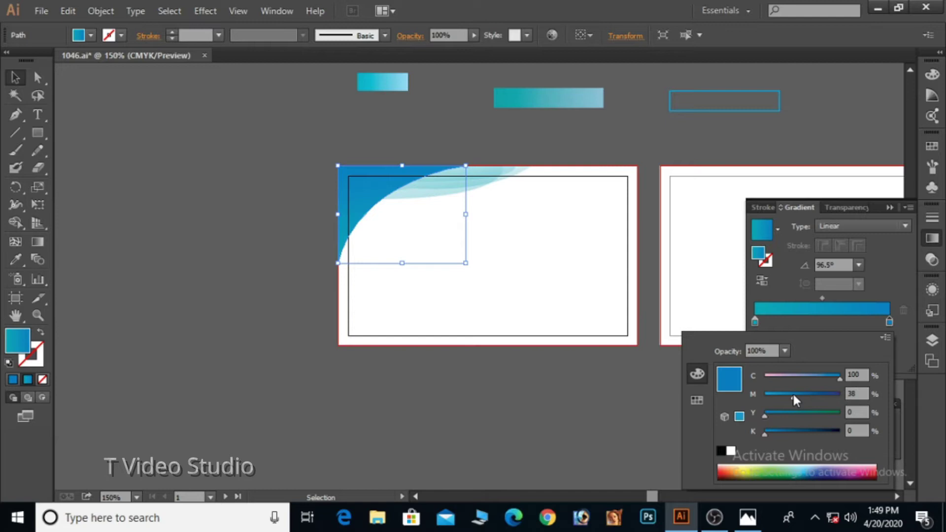
# - Place a copy of the blue corner shape outside the card, then reselect the original on the card
pyautogui.click(530, 257)
pyautogui.moveTo(351, 205); pyautogui.dragTo(224, 146)
pyautogui.click(382, 203)
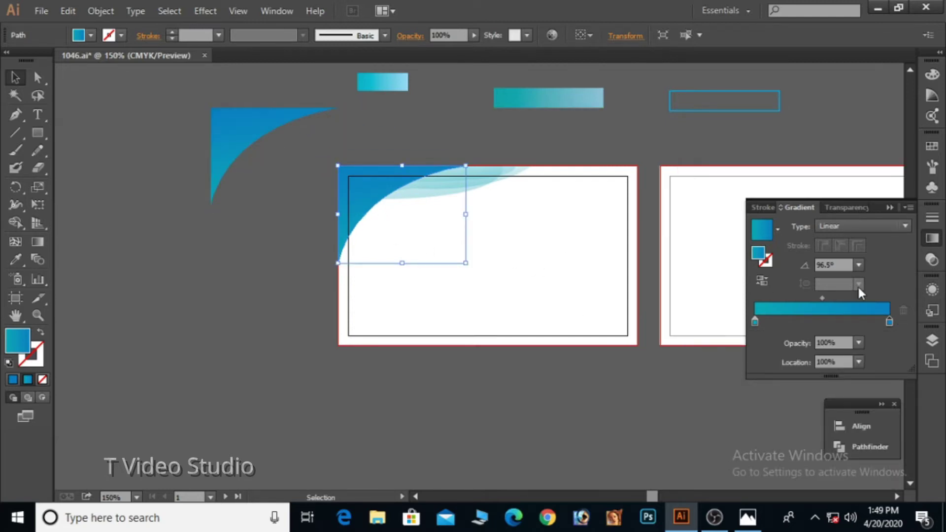
# - Set the blend mode of the card's blue corner shape to Overlay after trying Darken
pyautogui.click(767, 206)
pyautogui.click(848, 207)
pyautogui.click(815, 226)
pyautogui.click(794, 257)
pyautogui.click(816, 222)
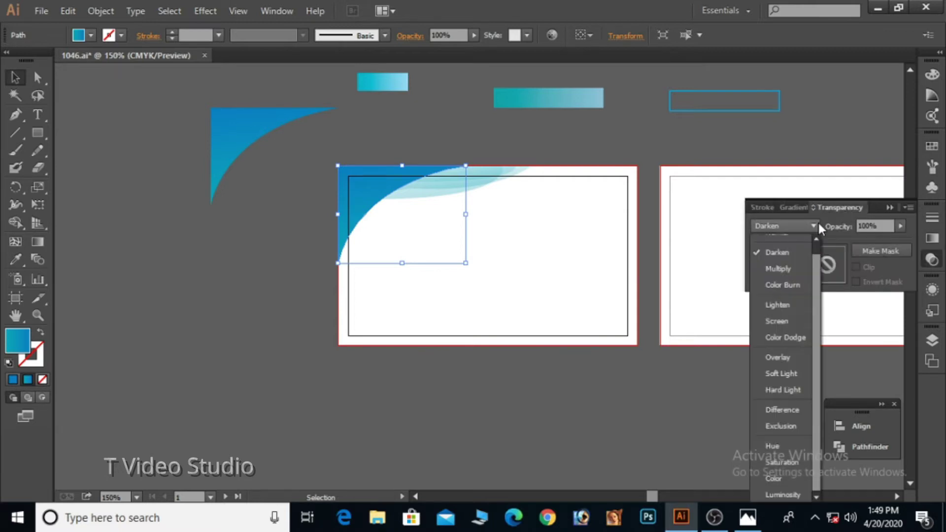
pyautogui.click(795, 360)
pyautogui.click(282, 264)
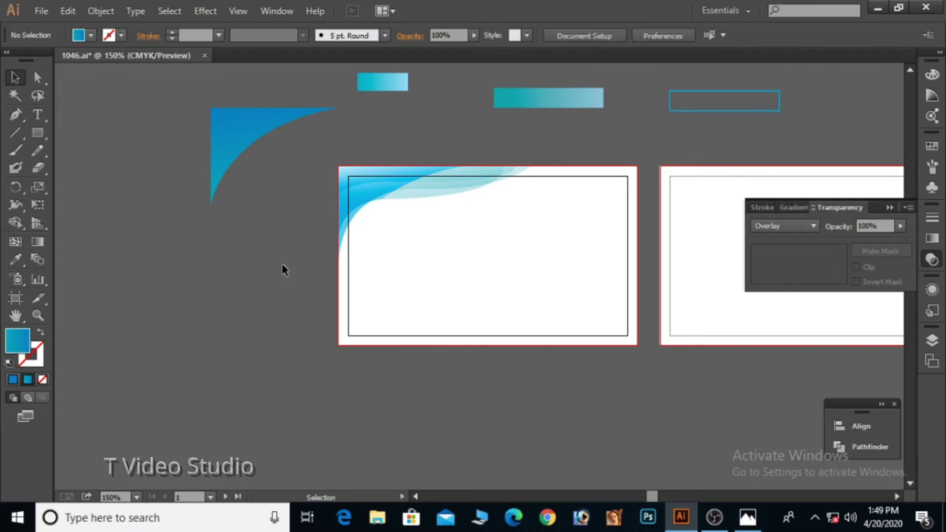
# - Duplicate the Overlay corner shape, scale the copy down and fit it into the card's upper-left corner
pyautogui.moveTo(358, 179); pyautogui.dragTo(290, 136)
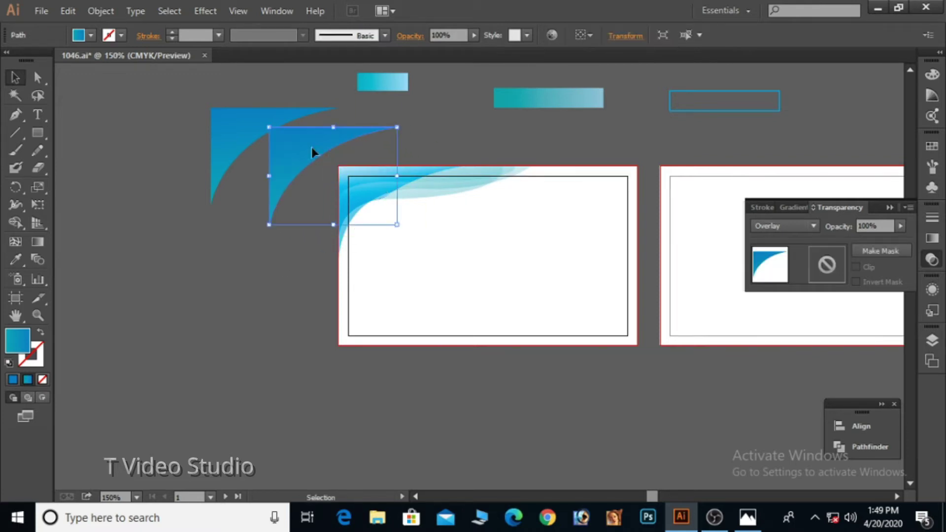
pyautogui.moveTo(398, 127); pyautogui.dragTo(359, 137)
pyautogui.click(376, 148)
pyautogui.moveTo(328, 175); pyautogui.dragTo(352, 182)
pyautogui.click(291, 223)
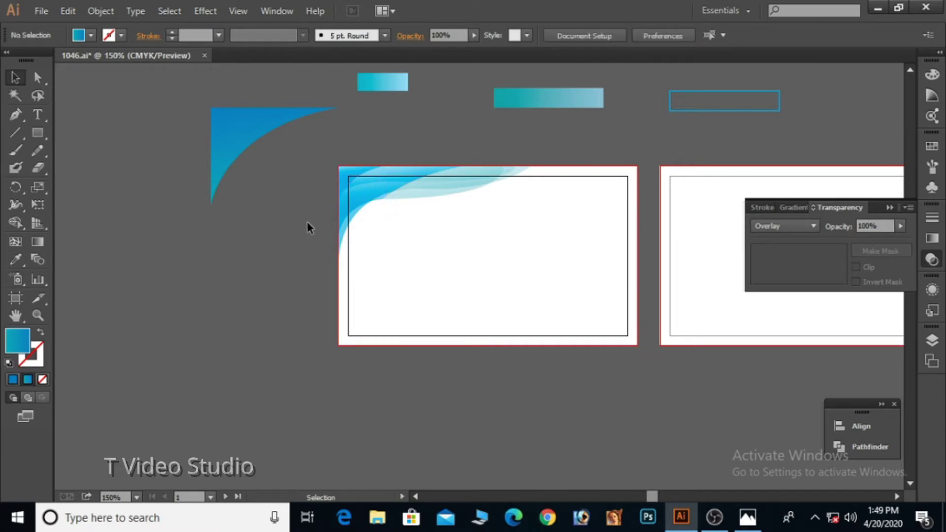
# - Raise the opacity of the three upper-left waves to 51%
pyautogui.moveTo(520, 170); pyautogui.dragTo(521, 169)
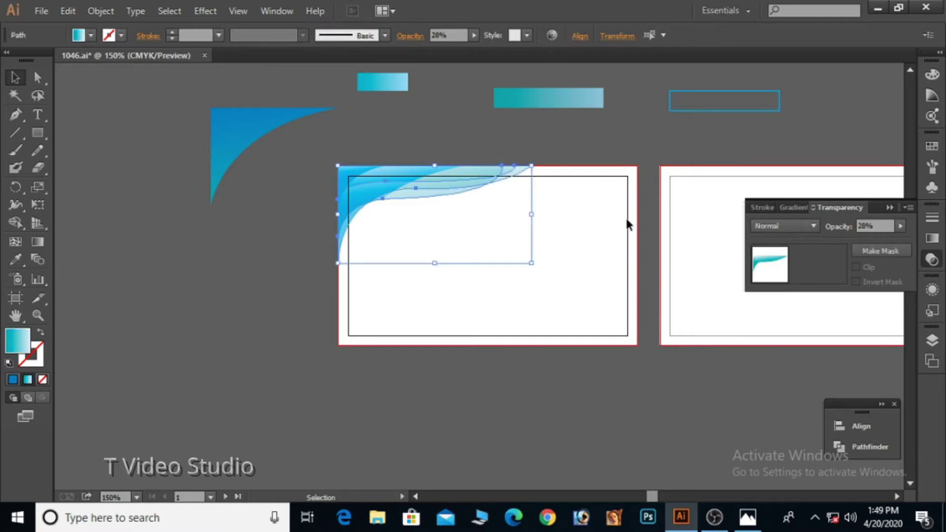
pyautogui.click(901, 227)
pyautogui.moveTo(871, 237); pyautogui.dragTo(876, 238)
pyautogui.click(623, 141)
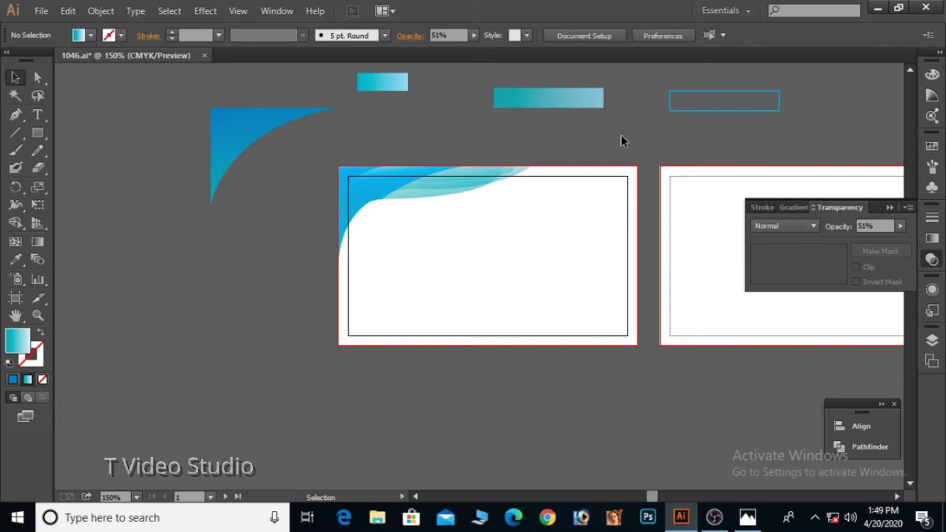
# - Reduce the opacity of the larger Overlay corner shape to 28%
pyautogui.click(439, 173)
pyautogui.click(901, 227)
pyautogui.moveTo(903, 239); pyautogui.dragTo(856, 240)
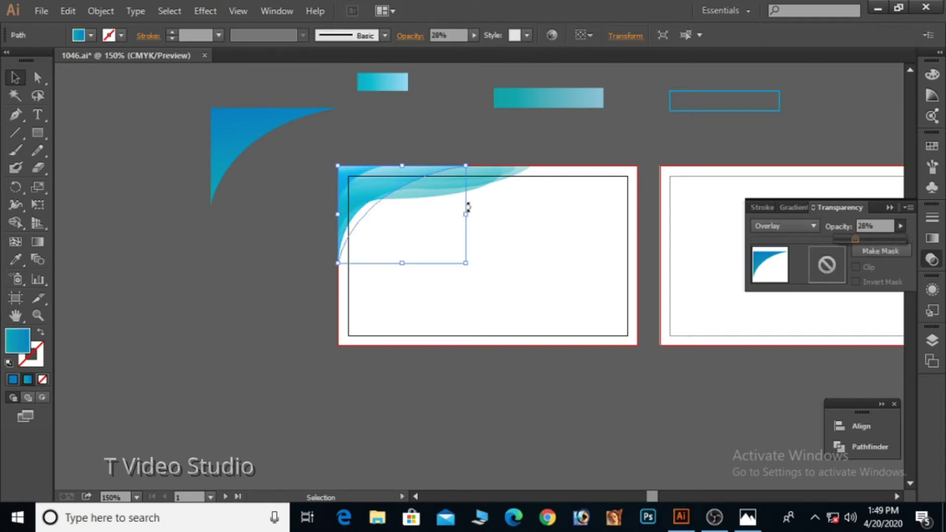
pyautogui.click(428, 112)
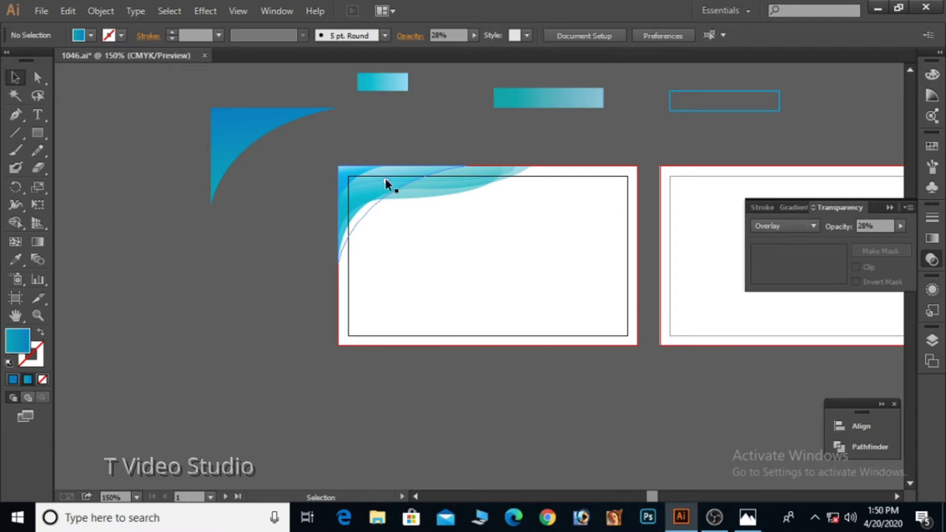
# - Delete the two gradient sample rectangles and the blue outlined rectangle above the cards
pyautogui.moveTo(404, 84); pyautogui.dragTo(426, 92)
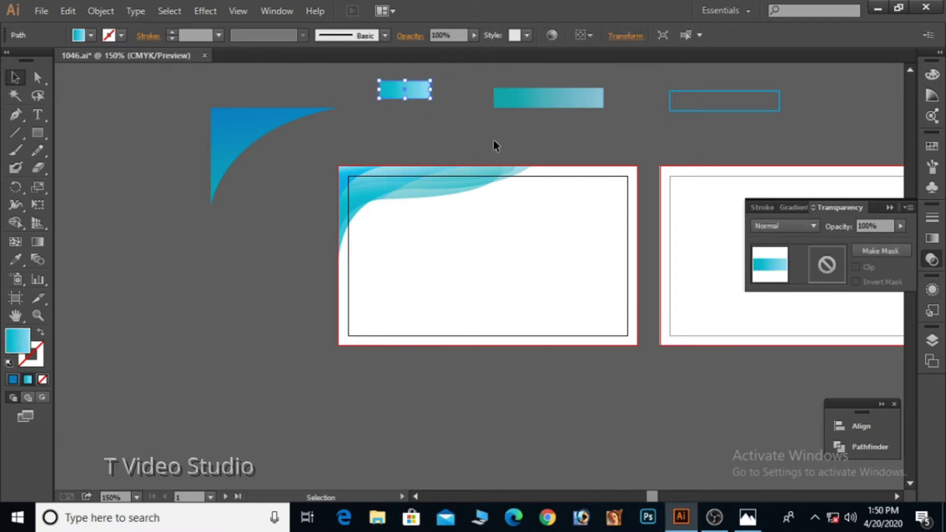
pyautogui.press('Delete')
pyautogui.press('Delete')
pyautogui.click(723, 111)
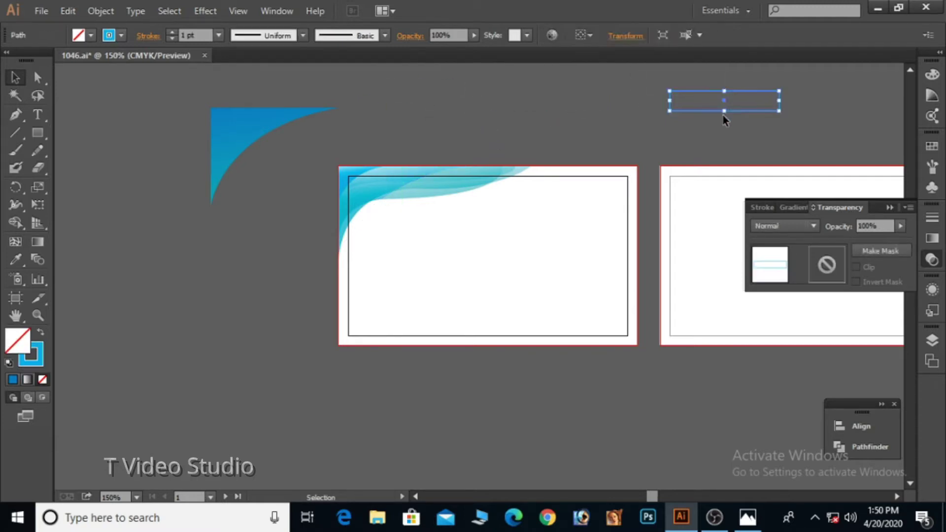
pyautogui.press('Delete')
# - Draw a closed S-curved wave with the Pen tool in the first card's lower-right corner, from its right edge to its bottom edge
pyautogui.moveTo(514, 253); pyautogui.dragTo(410, 190)
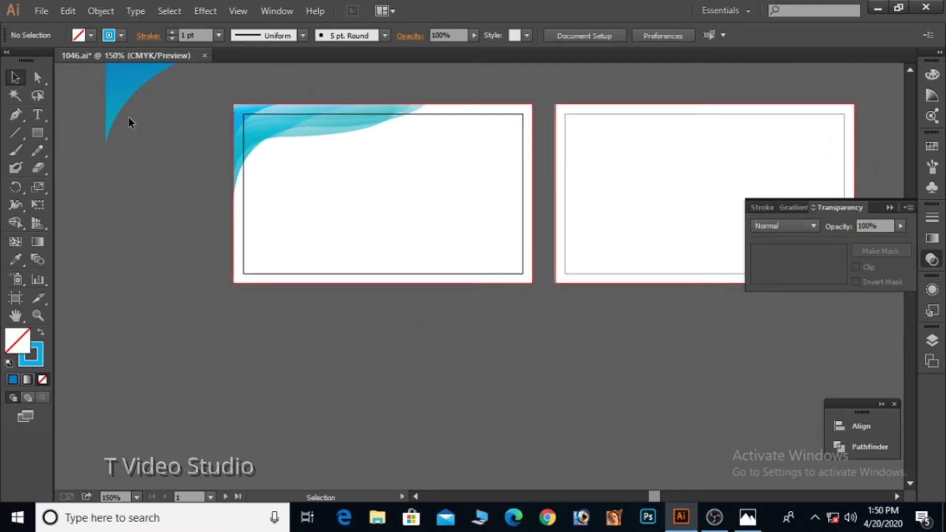
pyautogui.press('p')
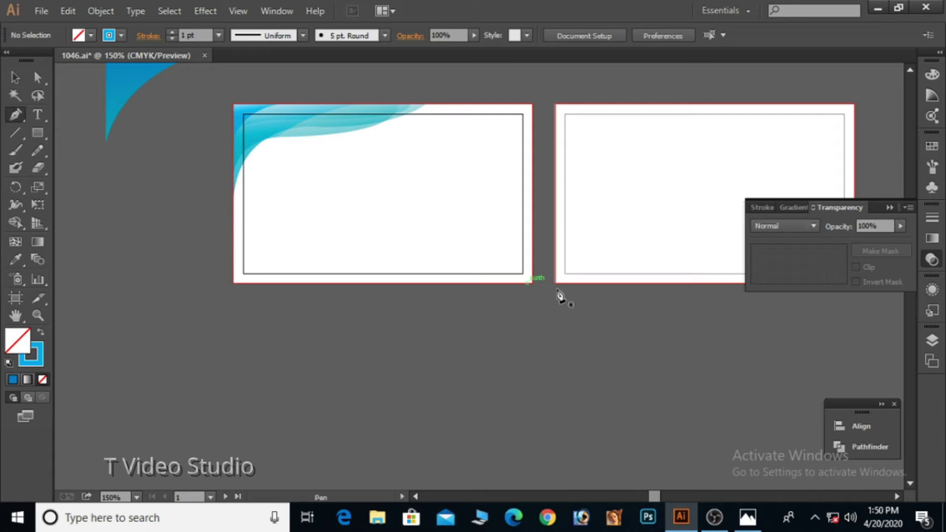
pyautogui.click(531, 214)
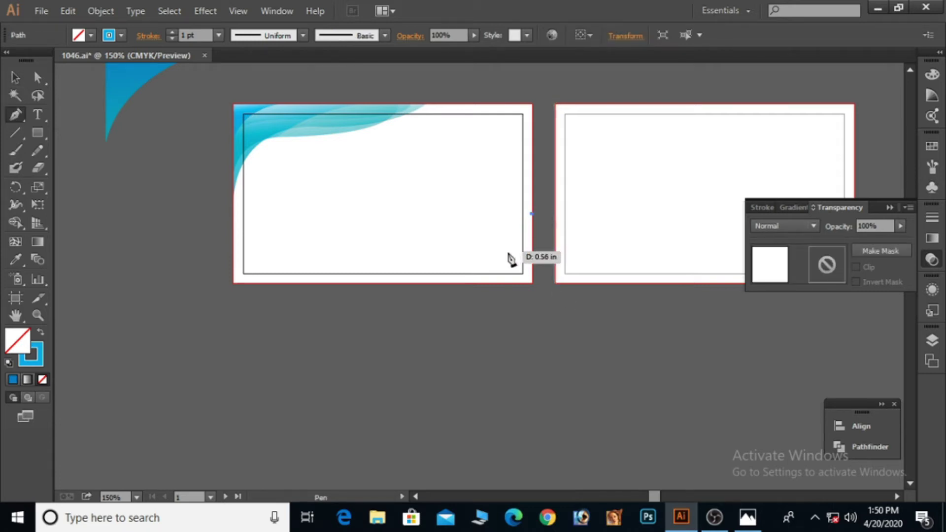
pyautogui.moveTo(510, 247); pyautogui.dragTo(499, 282)
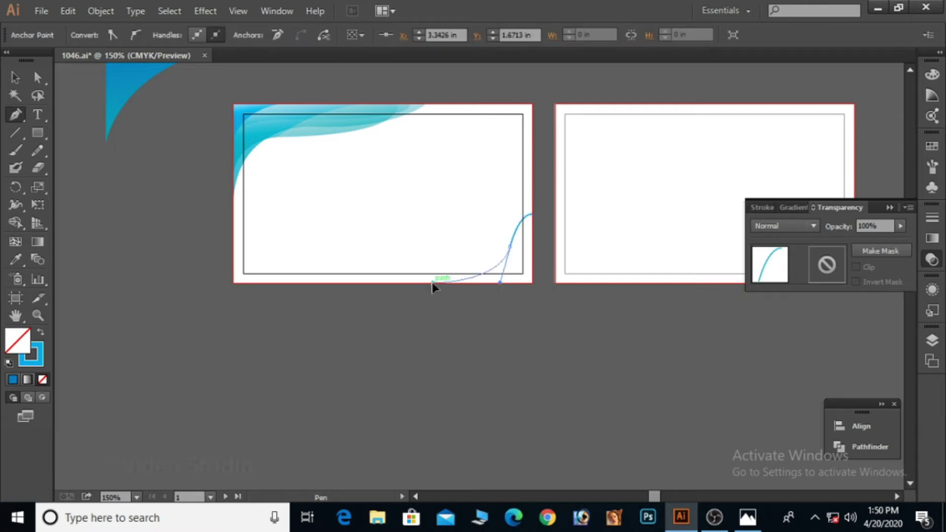
pyautogui.click(433, 283)
pyautogui.click(532, 283)
pyautogui.click(533, 214)
pyautogui.click(17, 81)
pyautogui.click(430, 276)
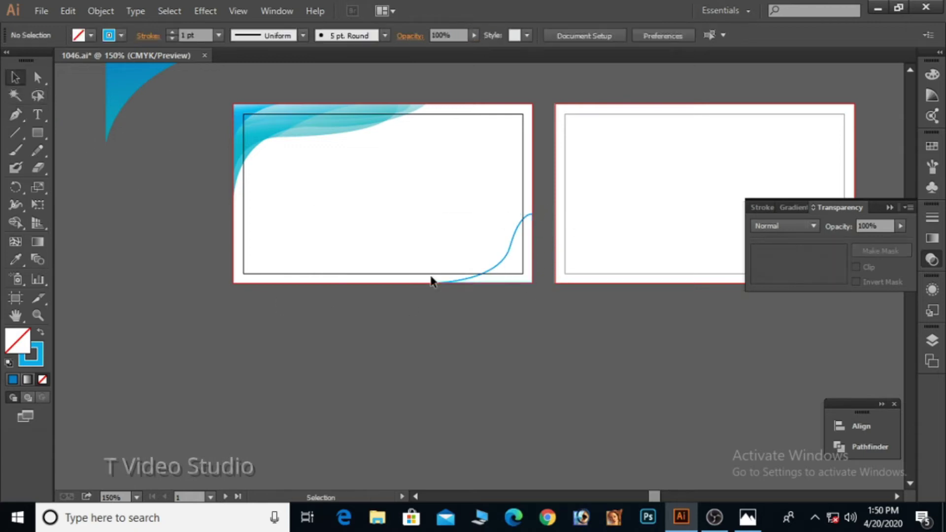
# - Draw a second, slightly larger closed wave in the lower-right corner, starting just above the first and extending further along the bottom edge
pyautogui.click(12, 116)
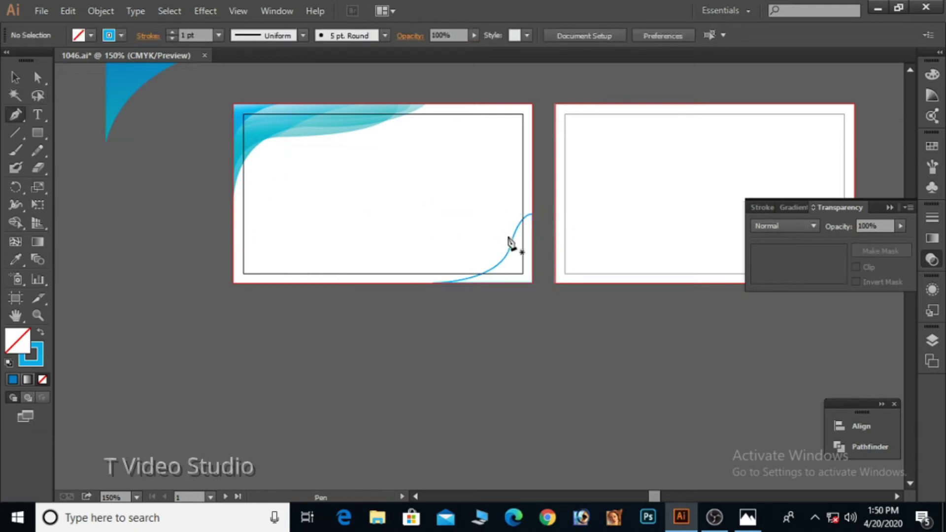
pyautogui.click(531, 207)
pyautogui.moveTo(462, 270); pyautogui.dragTo(444, 324)
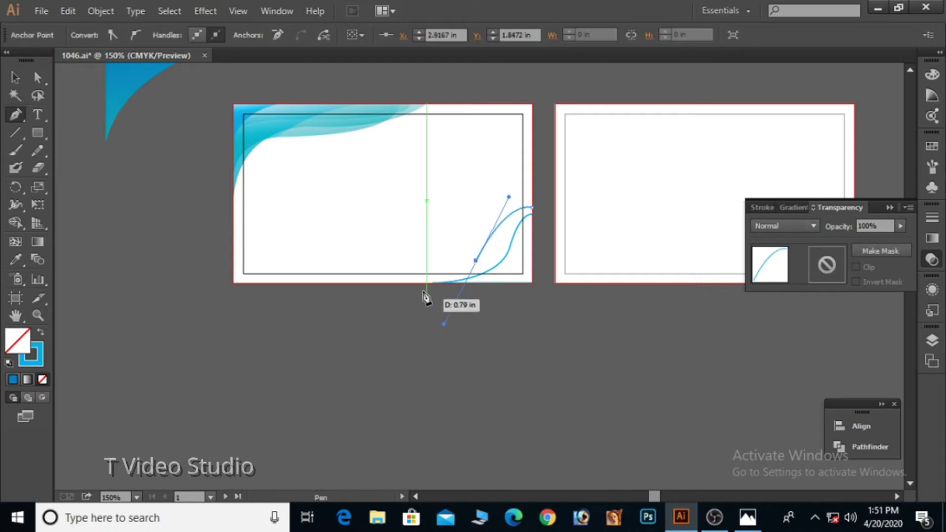
pyautogui.click(411, 283)
pyautogui.hotkey('ctrl', 'z')
pyautogui.click(476, 261)
pyautogui.moveTo(402, 284); pyautogui.dragTo(332, 284)
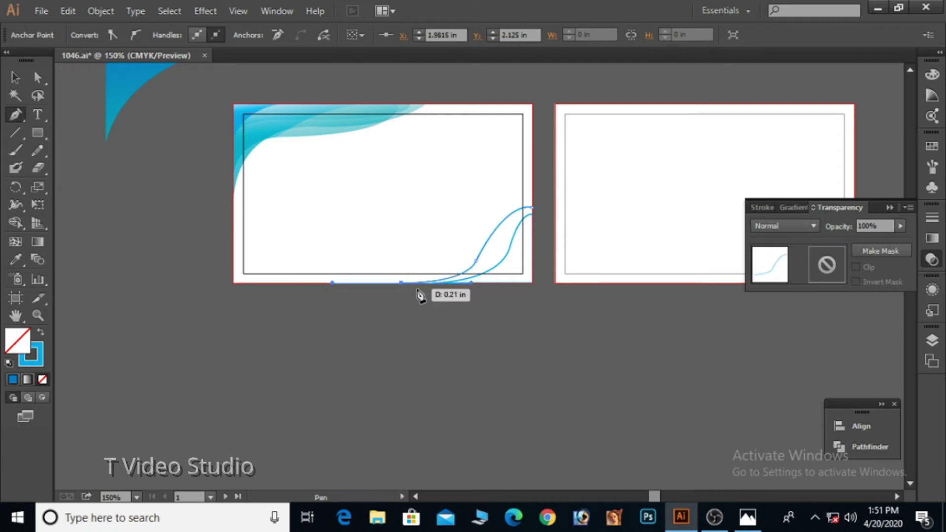
pyautogui.click(401, 284)
pyautogui.click(532, 283)
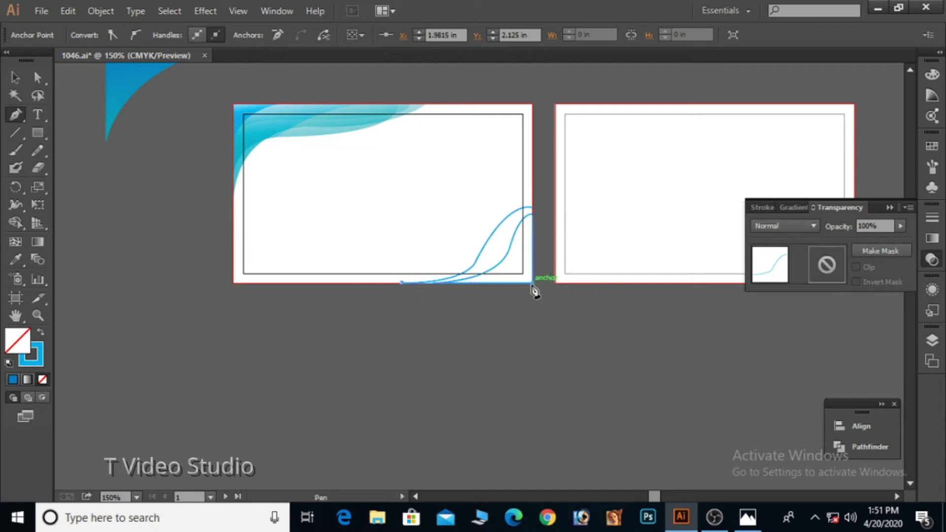
pyautogui.click(533, 207)
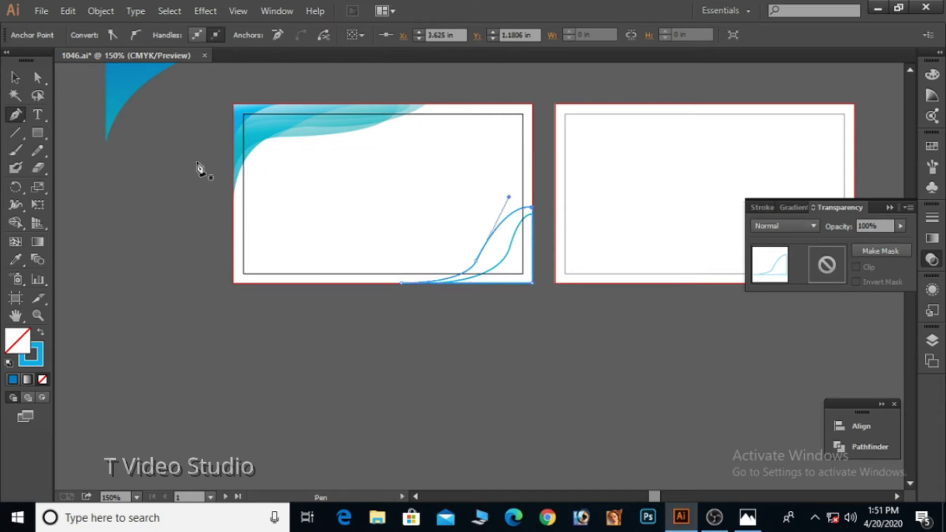
pyautogui.click(16, 78)
# - Draw a third closed wave in the lower-right corner, bulging at the bottom edge and rising higher on the right edge to cross the others
pyautogui.click(15, 115)
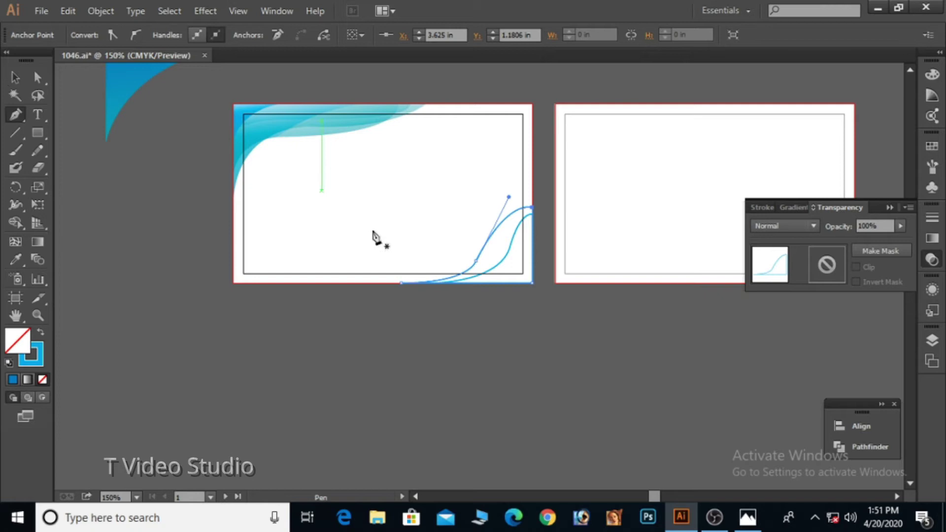
pyautogui.click(393, 283)
pyautogui.moveTo(498, 253); pyautogui.dragTo(602, 241)
pyautogui.click(498, 253)
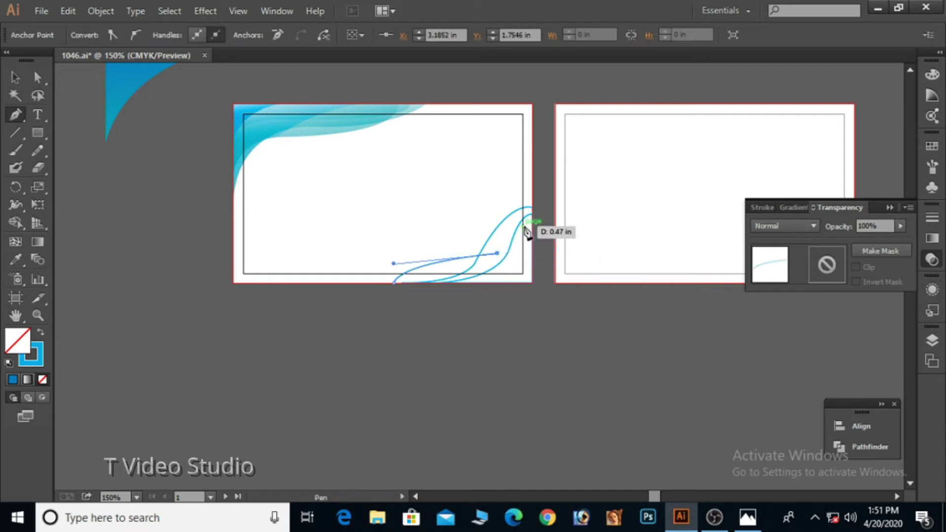
pyautogui.moveTo(534, 190); pyautogui.dragTo(532, 127)
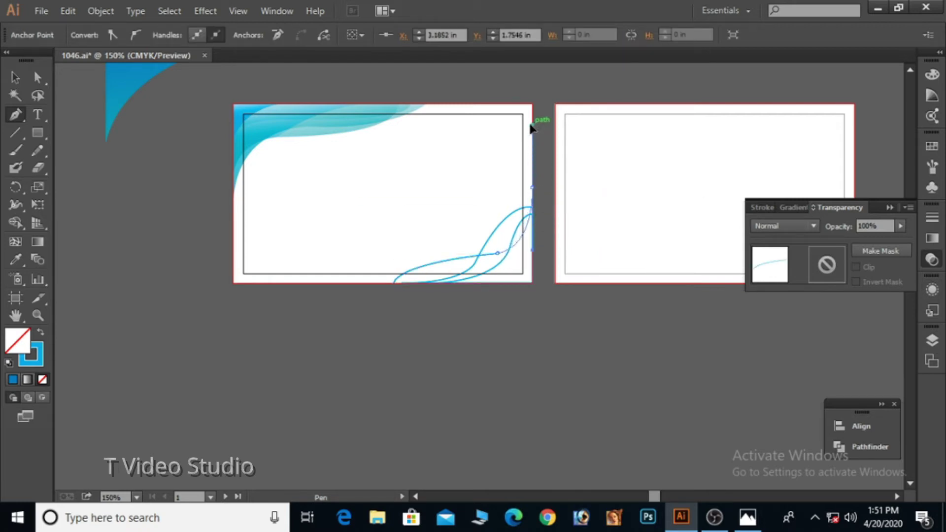
pyautogui.click(532, 188)
pyautogui.click(533, 282)
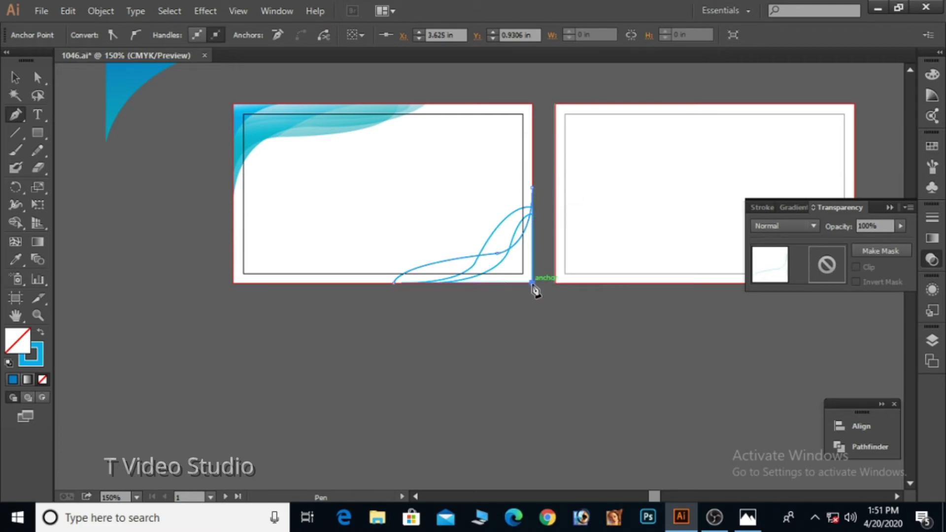
pyautogui.click(394, 283)
pyautogui.click(14, 81)
# - Remove the stroke from the three lower-right waves and apply the upper-left waves' gradient to them with the Eyedropper
pyautogui.click(531, 333)
pyautogui.moveTo(531, 333); pyautogui.dragTo(444, 205)
pyautogui.click(41, 351)
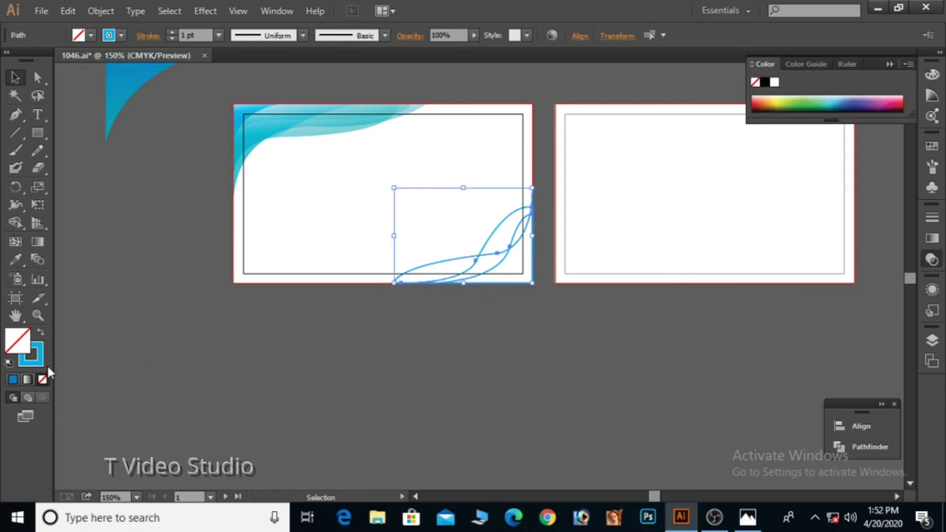
pyautogui.click(43, 380)
pyautogui.click(20, 336)
pyautogui.click(16, 259)
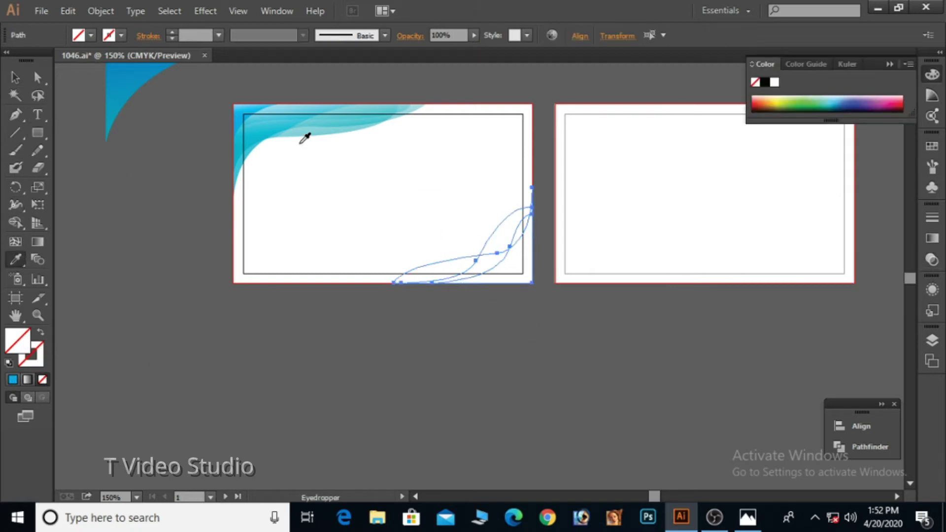
pyautogui.click(303, 135)
pyautogui.press('v')
pyautogui.click(146, 213)
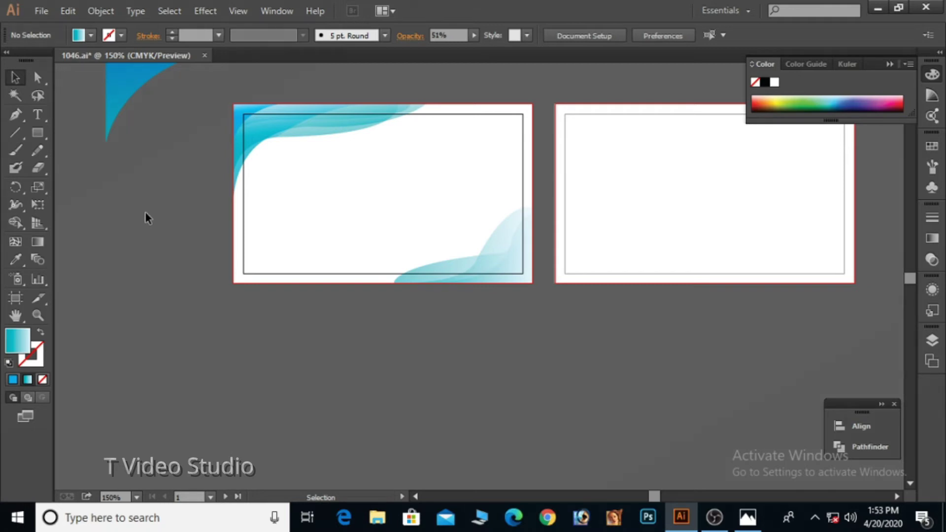
# - Move the spare blue curved shape to the first card's lower-right corner and rotate it 180° so its corner matches the card's corner
pyautogui.moveTo(108, 91); pyautogui.dragTo(118, 339)
pyautogui.moveTo(166, 301); pyautogui.dragTo(454, 196)
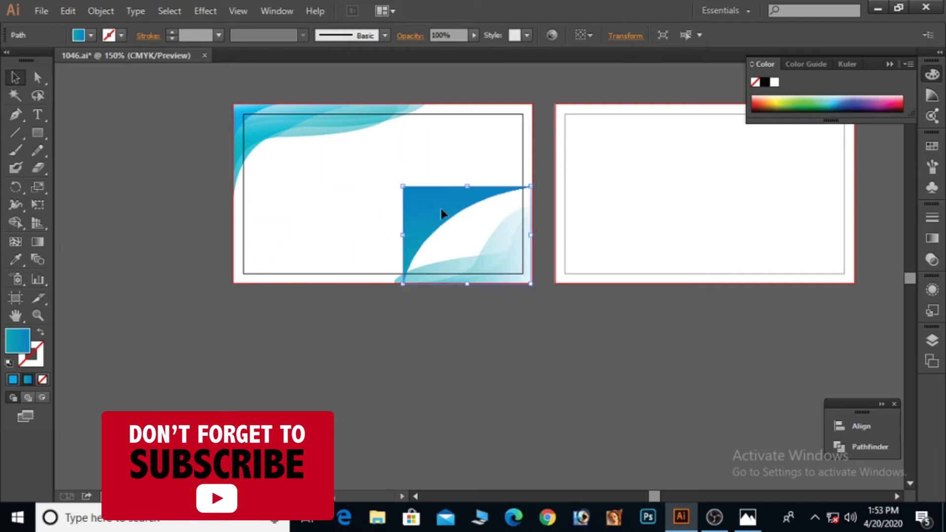
pyautogui.press('Right')
pyautogui.press('Up')
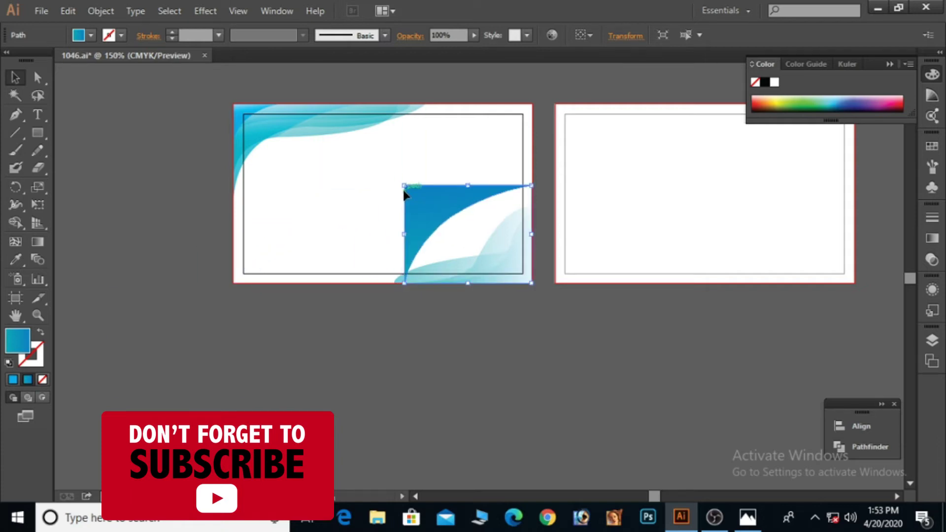
pyautogui.moveTo(403, 186); pyautogui.dragTo(525, 285)
pyautogui.click(496, 373)
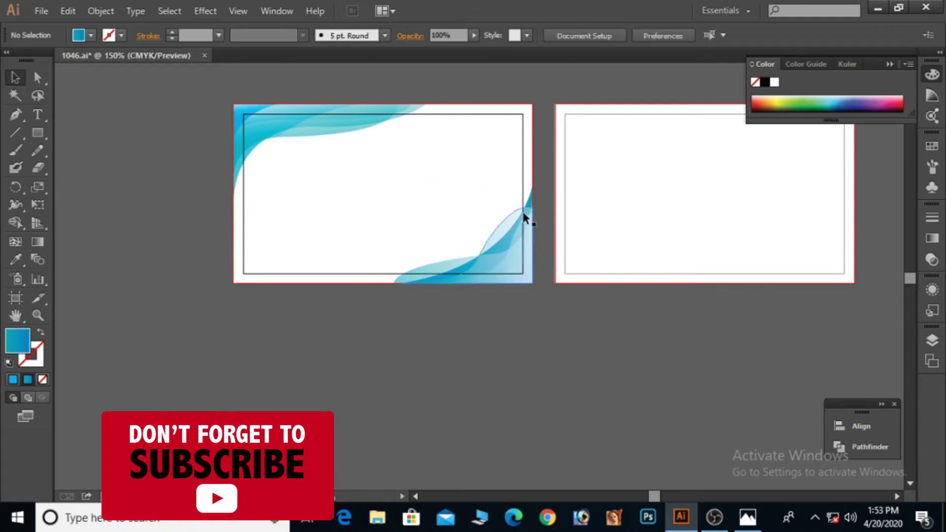
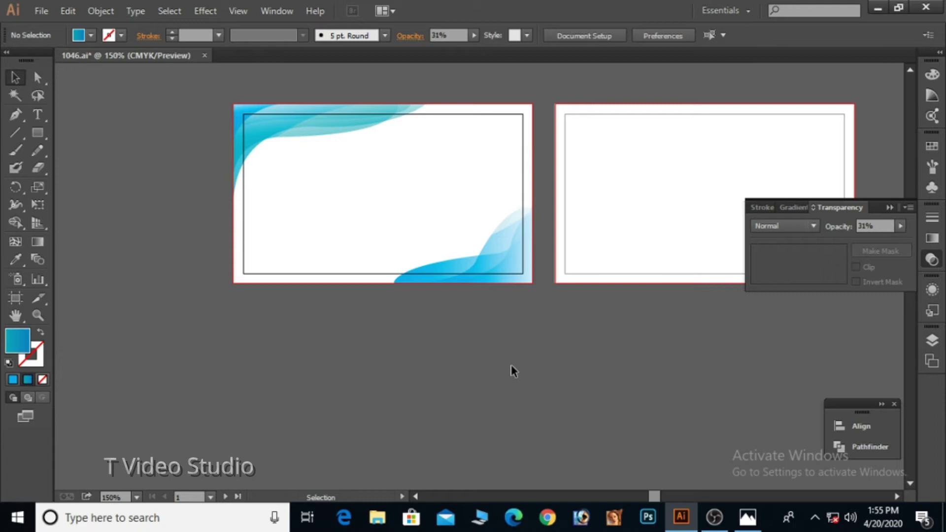
# - Try 100% opacity on the blue overlay shape in the first card's upper-left corner and return it to 28%
pyautogui.click(272, 141)
pyautogui.click(900, 228)
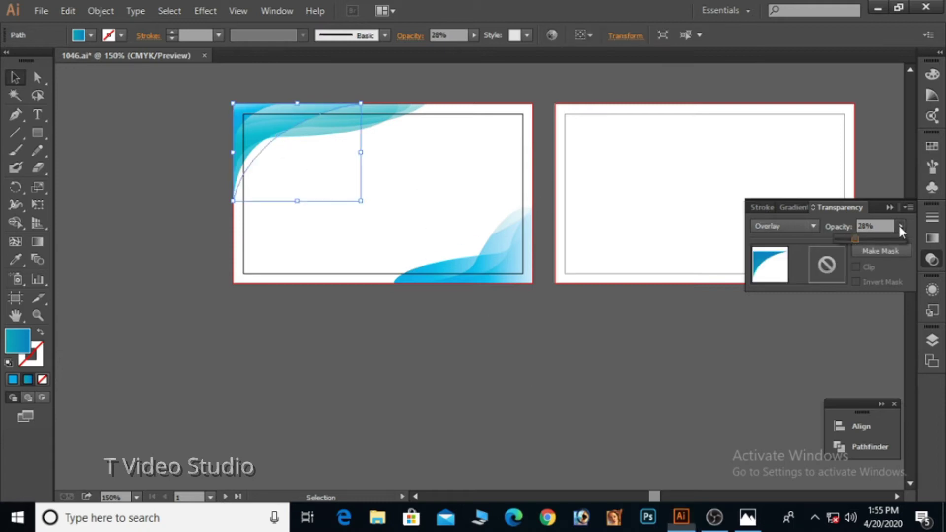
pyautogui.moveTo(857, 240); pyautogui.dragTo(907, 240)
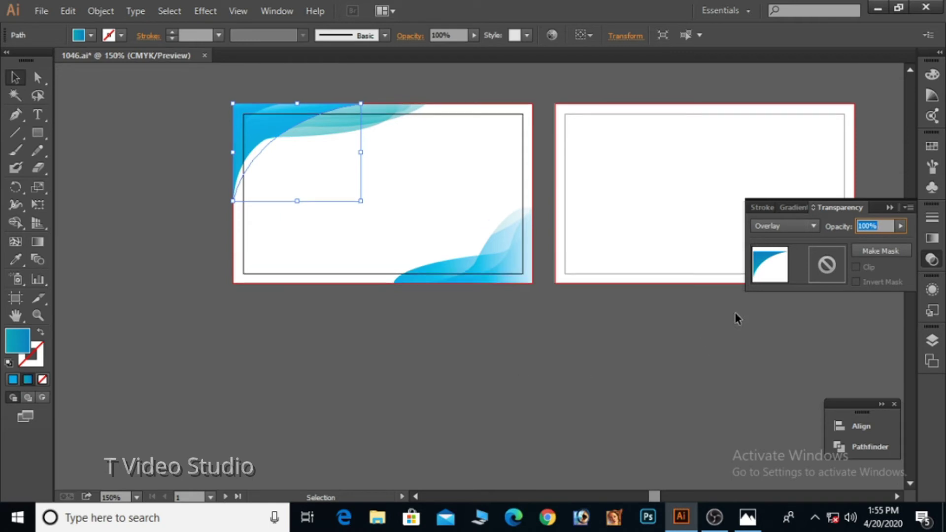
pyautogui.press('ctrl')
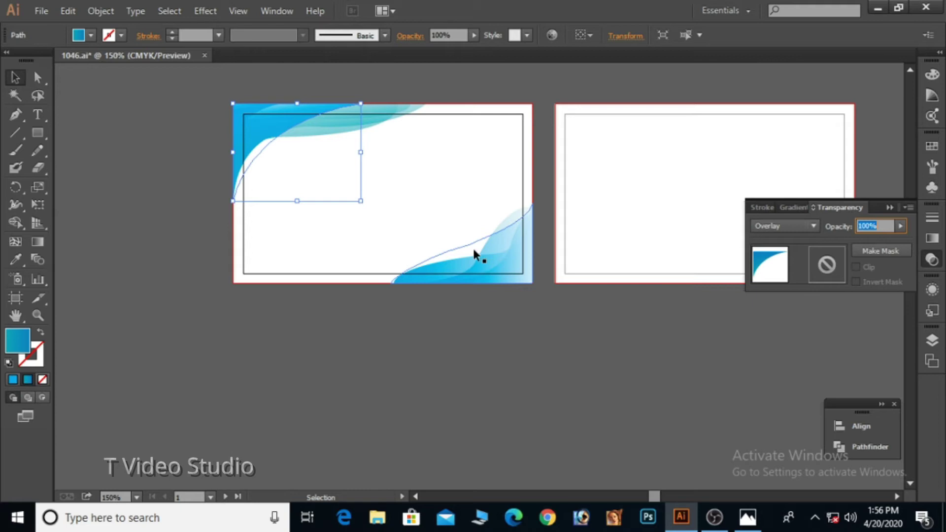
pyautogui.write('28')
pyautogui.press('Return')
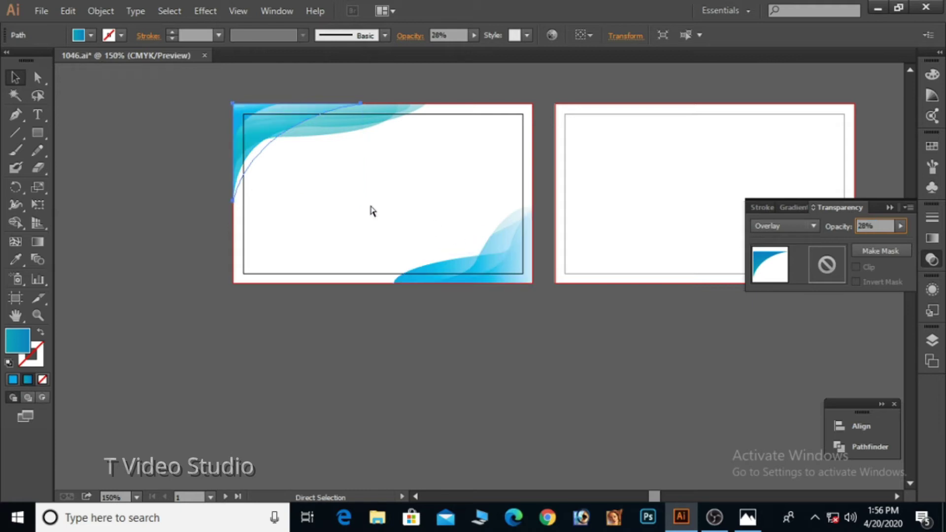
pyautogui.click(169, 189)
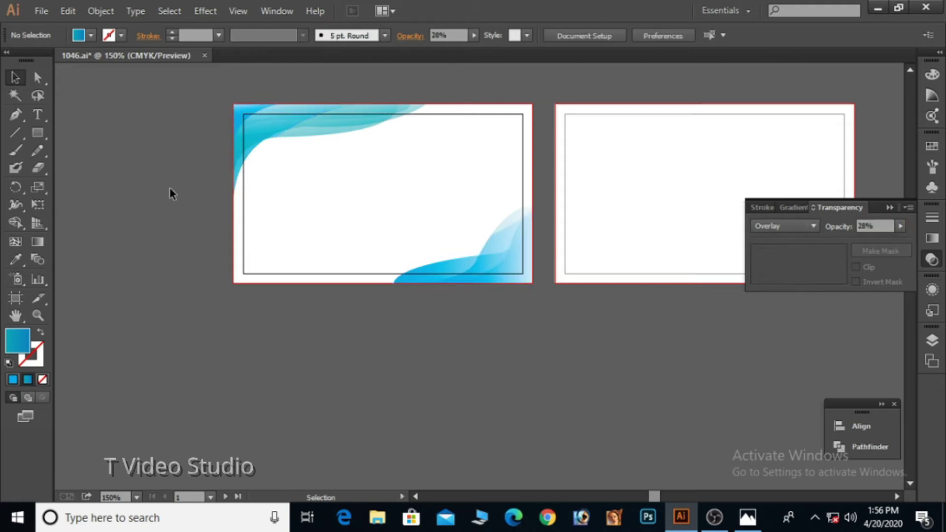
# - Remove the second card's white background and place a copy of the first card's corner waves on the second card
pyautogui.scroll(-1, 169, 188)
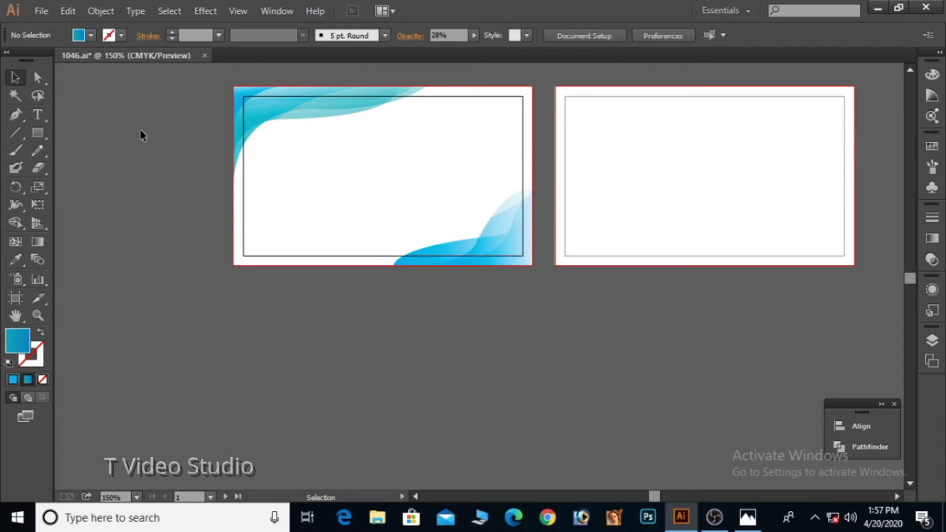
pyautogui.keyDown('ctrl'); pyautogui.keyDown('alt'); pyautogui.click(211, 167); pyautogui.keyUp('alt'); pyautogui.keyUp('ctrl')
pyautogui.moveTo(457, 228); pyautogui.dragTo(254, 177)
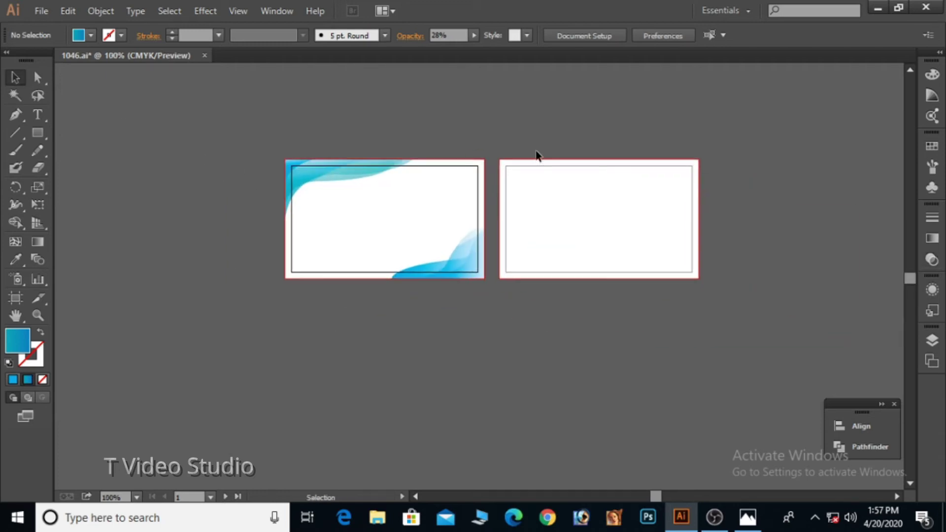
pyautogui.click(605, 235)
pyautogui.click(274, 137)
pyautogui.moveTo(480, 316); pyautogui.dragTo(479, 313)
pyautogui.moveTo(351, 192); pyautogui.dragTo(555, 190)
pyautogui.click(380, 188)
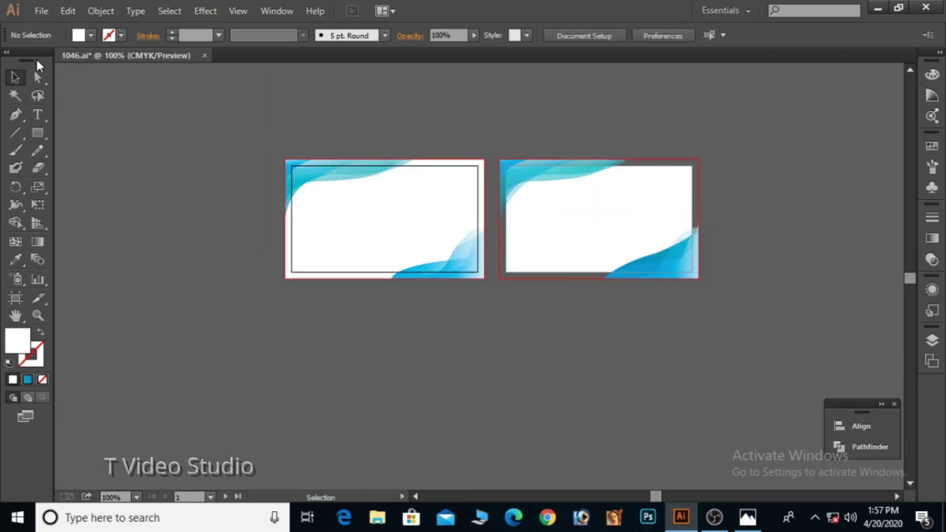
# - Draw a white rectangle covering the whole second card and send it behind the copied waves
pyautogui.click(38, 132)
pyautogui.moveTo(500, 159); pyautogui.dragTo(698, 278)
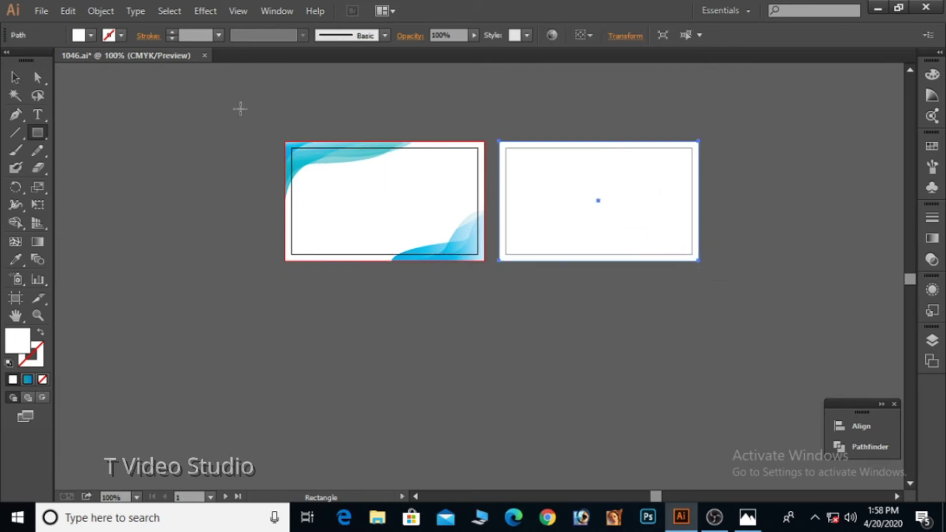
pyautogui.click(14, 77)
pyautogui.click(796, 251)
pyautogui.click(646, 259)
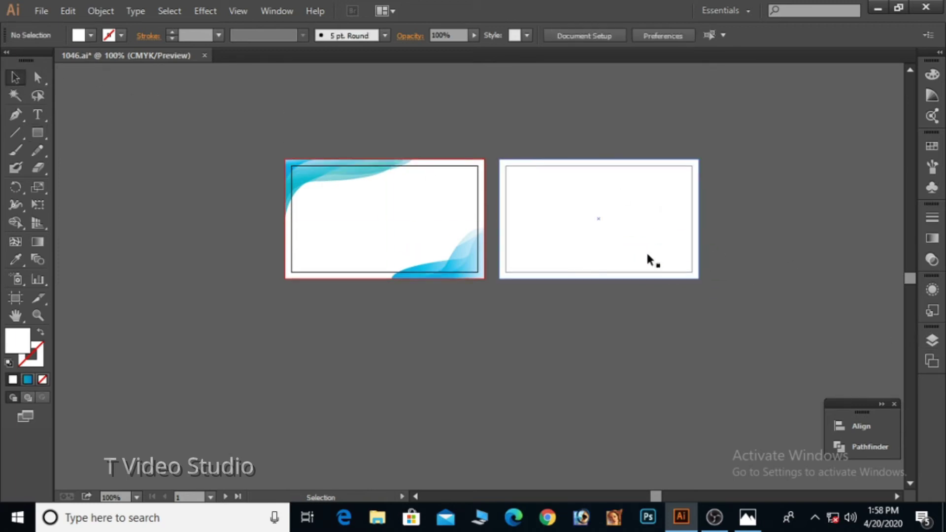
pyautogui.rightClick(647, 257)
pyautogui.moveTo(741, 474)
pyautogui.click(616, 442)
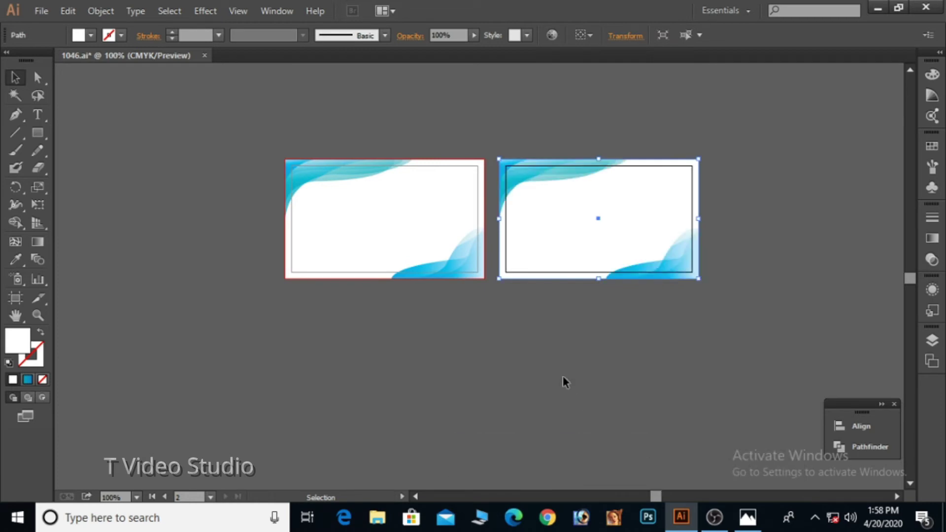
pyautogui.click(564, 383)
pyautogui.hotkey('ctrl', 'space')
pyautogui.click(575, 243)
pyautogui.click(555, 257)
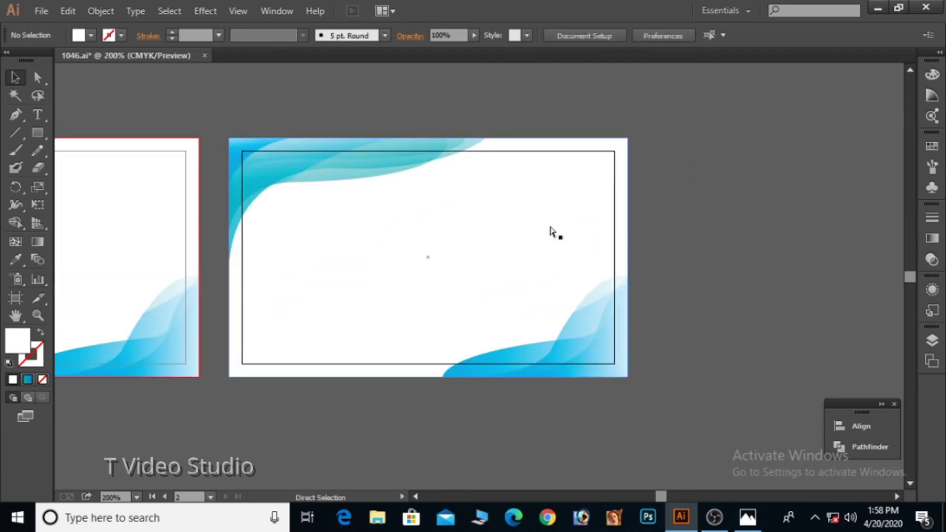
pyautogui.moveTo(522, 237); pyautogui.dragTo(647, 217)
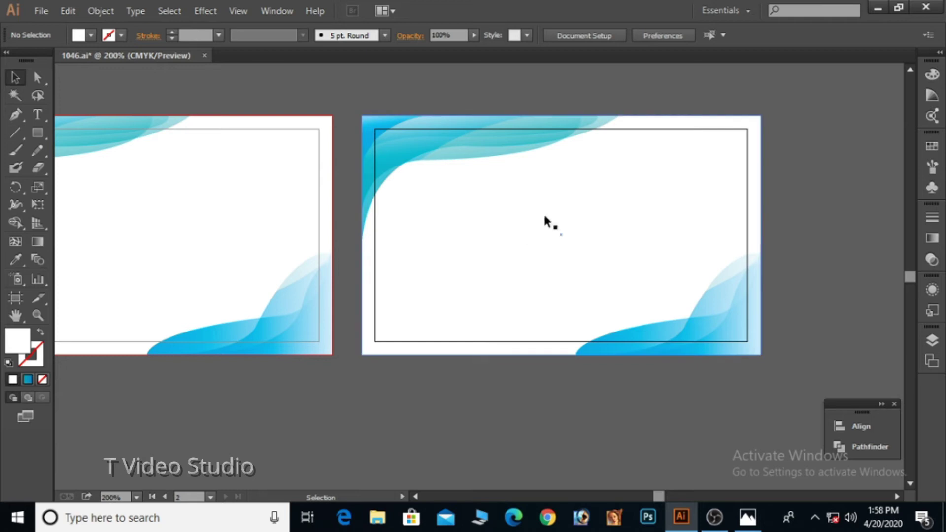
pyautogui.keyDown('alt'); pyautogui.click(420, 228); pyautogui.keyUp('alt')
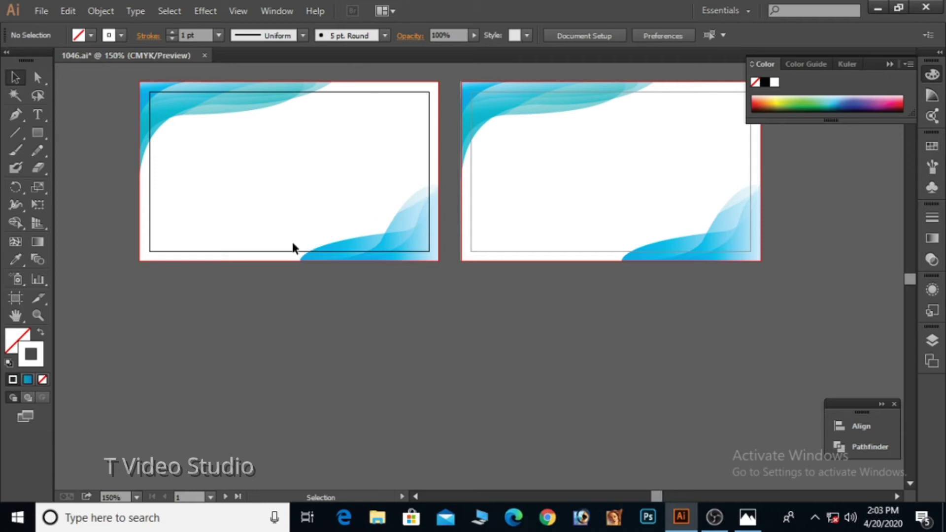
# - Draw a tall, narrow rectangle near the middle of the first card and nudge it slightly to the right
pyautogui.click(34, 132)
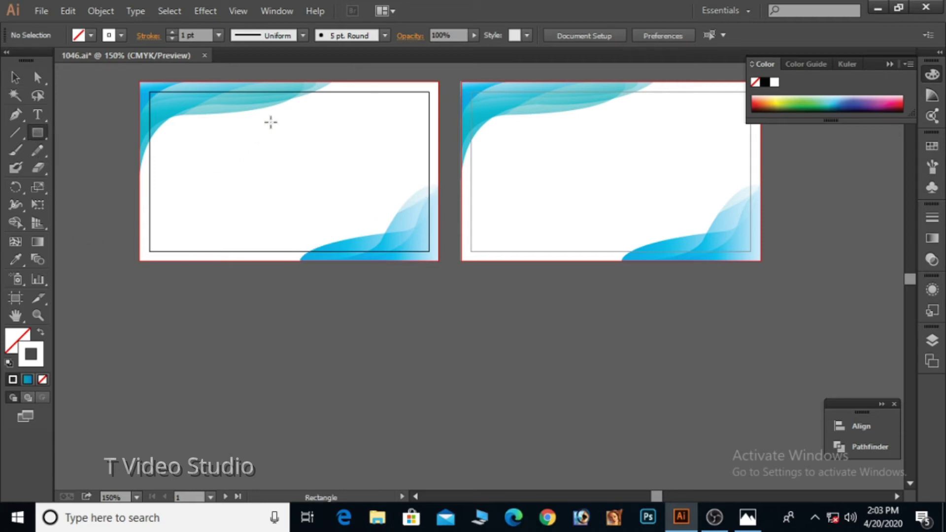
pyautogui.moveTo(266, 124); pyautogui.dragTo(288, 225)
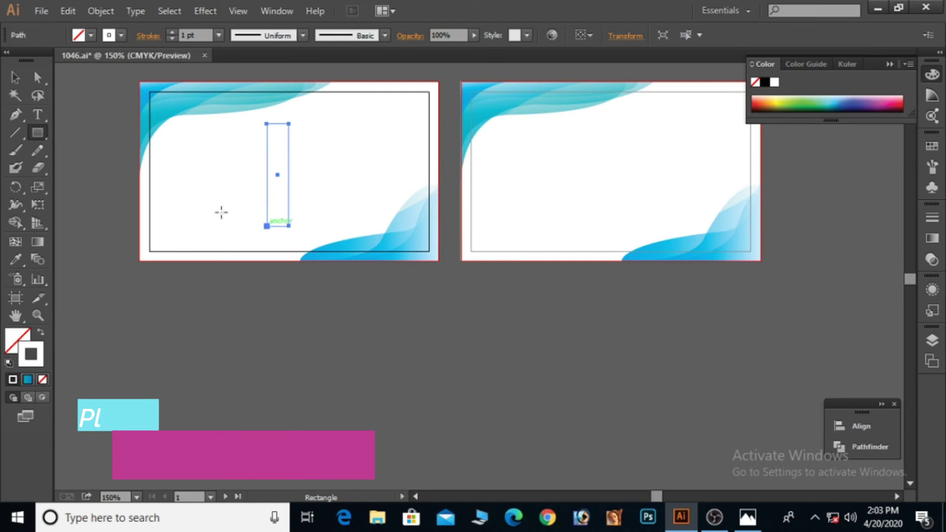
pyautogui.click(12, 80)
pyautogui.press('Right')
pyautogui.press('Right')
pyautogui.press('Right')
pyautogui.press('Right')
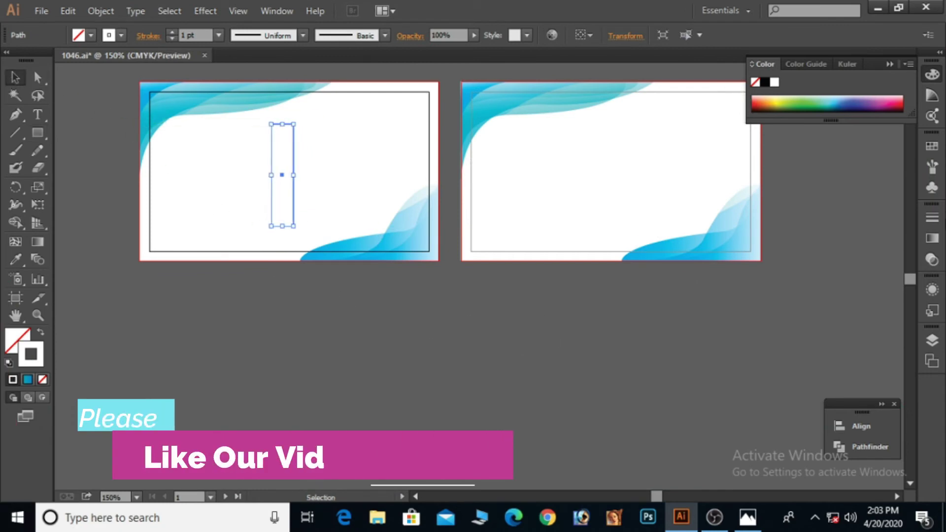
# - Remove the narrow rectangle's stroke and fill it with the linear teal-to-blue gradient
pyautogui.click(933, 240)
pyautogui.click(807, 311)
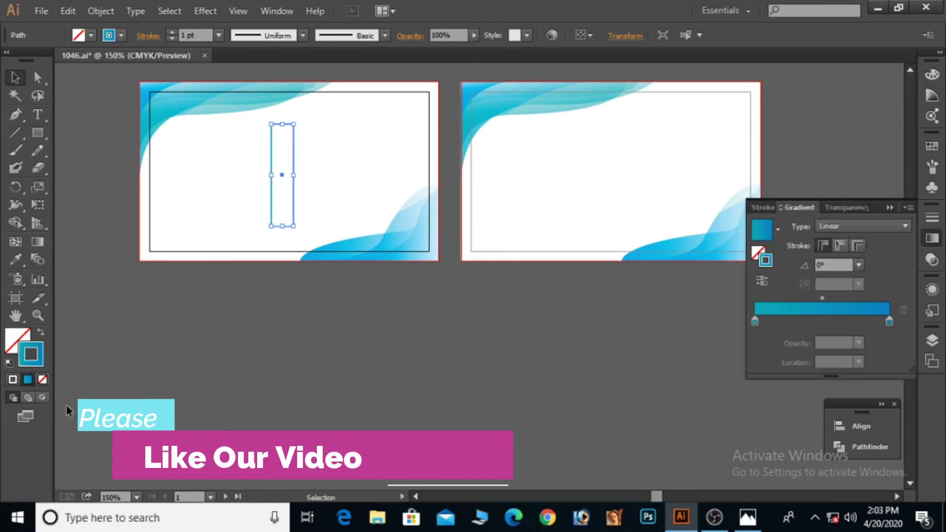
pyautogui.click(42, 379)
pyautogui.click(17, 340)
pyautogui.click(933, 240)
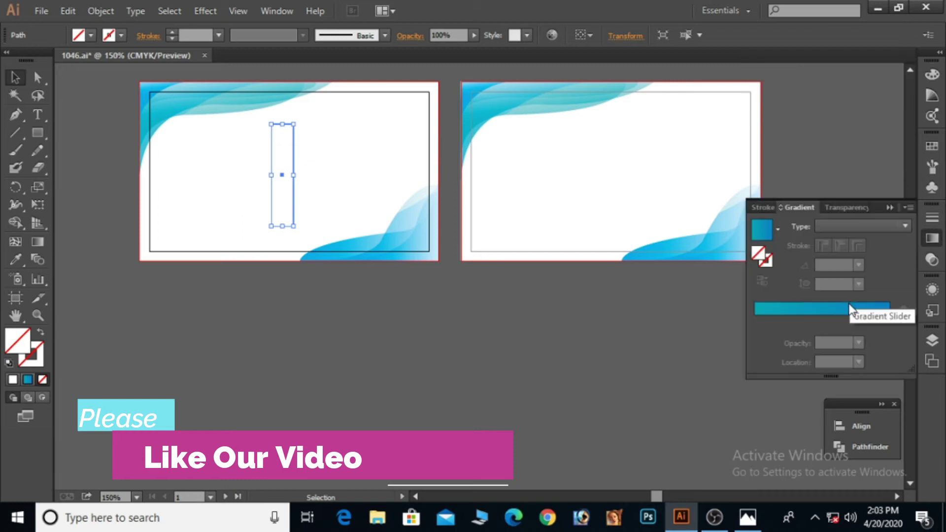
pyautogui.click(852, 311)
# - Fade the blue end of the rectangle's gradient to transparent and set the gradient midpoint to 29.03%
pyautogui.click(756, 322)
pyautogui.click(890, 321)
pyautogui.click(859, 343)
pyautogui.click(873, 164)
pyautogui.click(755, 322)
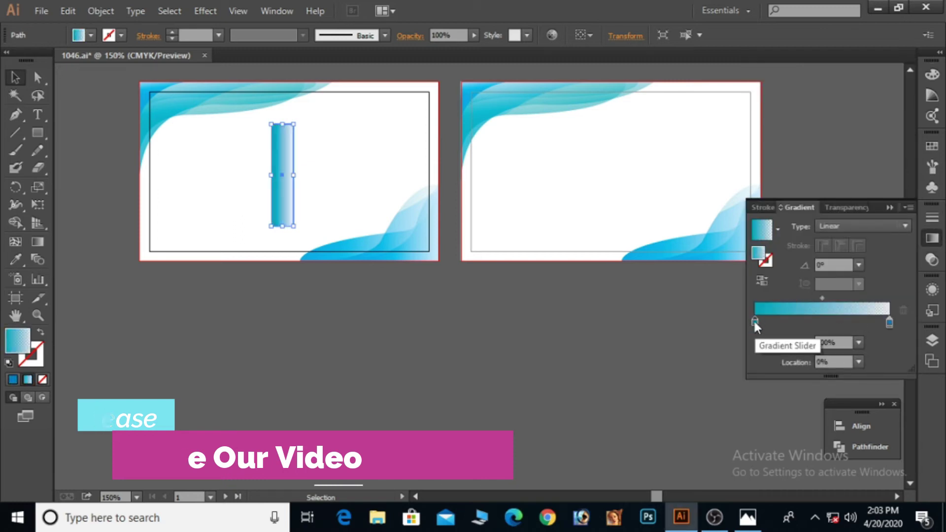
pyautogui.moveTo(822, 299); pyautogui.dragTo(794, 300)
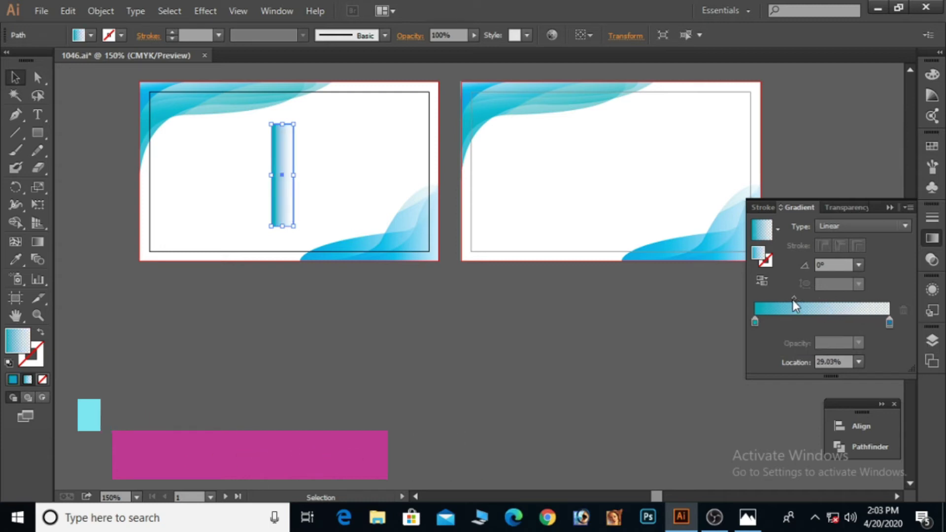
# - Lower the narrow rectangle's opacity to 24% and set its gradient midpoint to 13%
pyautogui.click(860, 207)
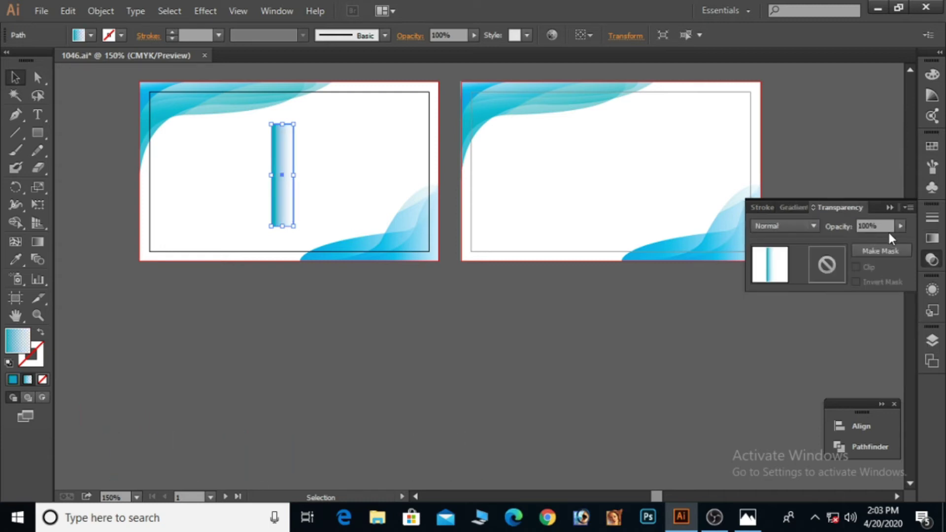
pyautogui.moveTo(880, 237); pyautogui.dragTo(857, 239)
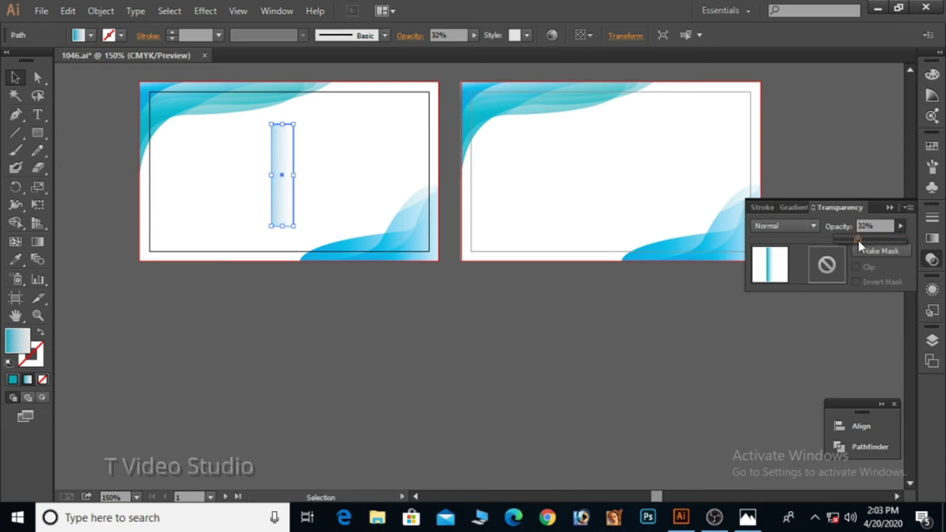
pyautogui.click(795, 207)
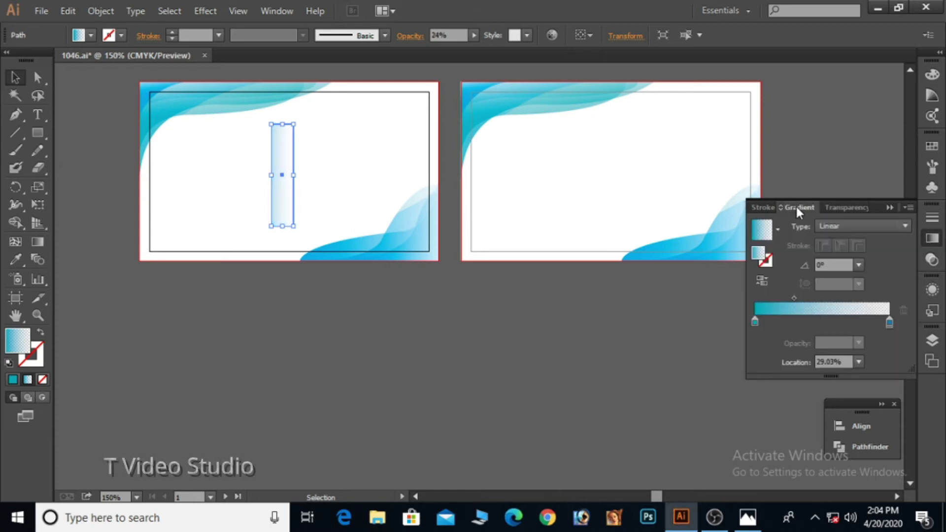
pyautogui.moveTo(796, 298); pyautogui.dragTo(761, 300)
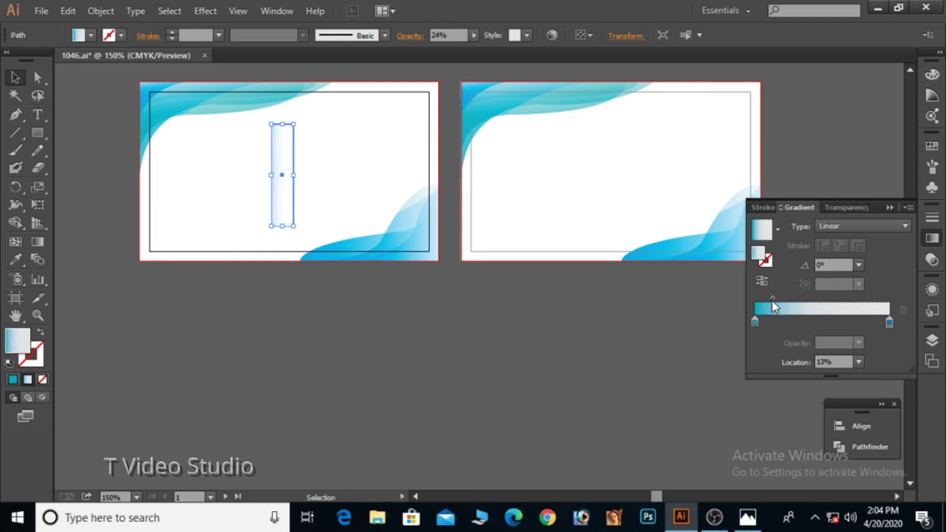
pyautogui.click(179, 270)
# - Nudge the faded vertical bar into place slightly left of the first card's center
pyautogui.scroll(-1, 178, 271)
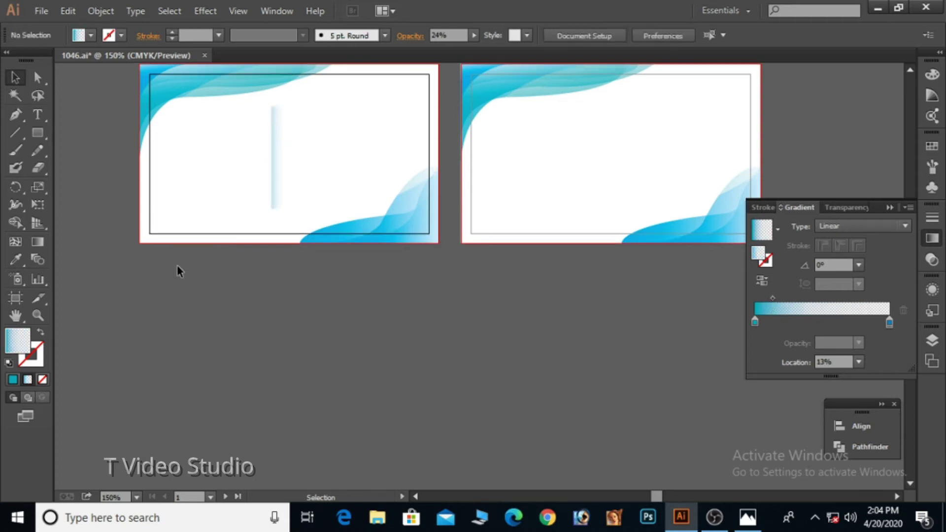
pyautogui.scroll(1, 443, 377)
pyautogui.click(273, 180)
pyautogui.press('Right')
pyautogui.press('Right')
pyautogui.press('Right')
pyautogui.press('Right')
pyautogui.press('Right')
pyautogui.press('Up')
pyautogui.press('Up')
pyautogui.press('Up')
pyautogui.press('Left')
pyautogui.press('Left')
pyautogui.press('Left')
pyautogui.press('Left')
pyautogui.press('Left')
pyautogui.press('Left')
pyautogui.press('Left')
pyautogui.press('Left')
pyautogui.press('Left')
pyautogui.press('Left')
pyautogui.press('Left')
pyautogui.press('Left')
pyautogui.press('Left')
pyautogui.press('Left')
pyautogui.press('Left')
pyautogui.press('Left')
pyautogui.press('Left')
pyautogui.press('Left')
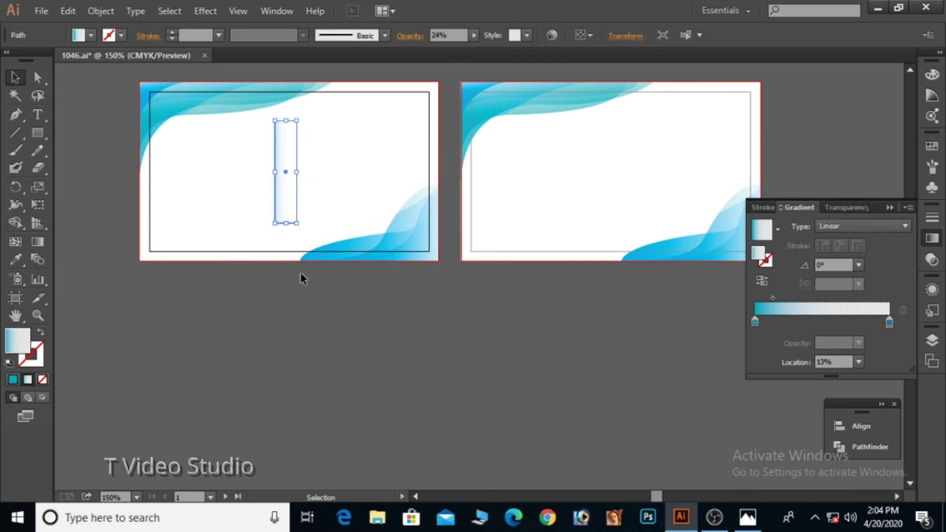
pyautogui.press('Left')
pyautogui.press('Down')
pyautogui.press('Down')
pyautogui.press('Down')
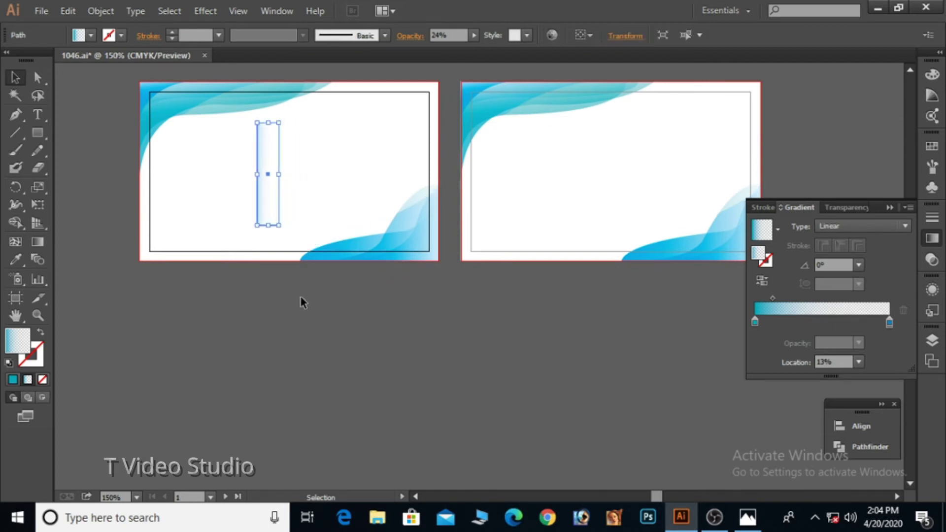
pyautogui.click(320, 311)
# - Stretch the vertical bar up into the upper waves and down to the first card's bottom edge
pyautogui.click(275, 204)
pyautogui.moveTo(269, 226); pyautogui.dragTo(269, 253)
pyautogui.click(313, 294)
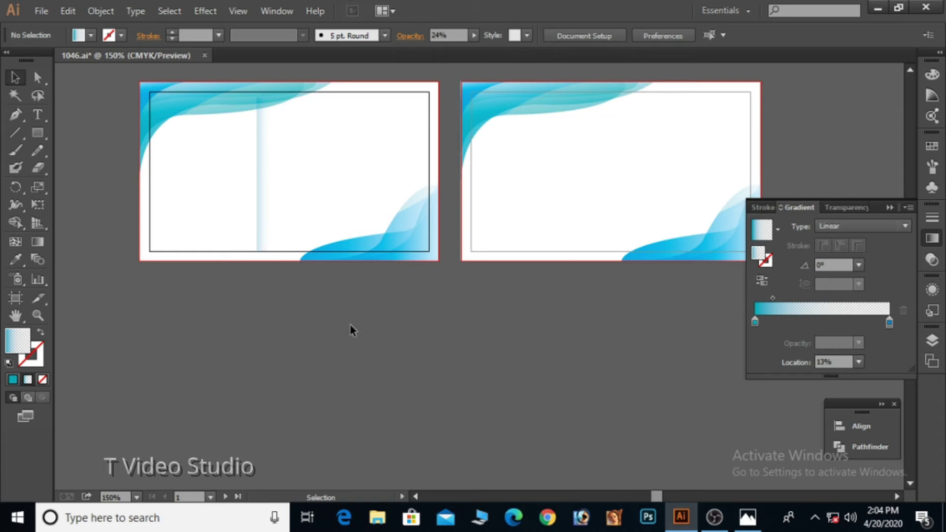
pyautogui.click(268, 245)
pyautogui.moveTo(268, 252); pyautogui.dragTo(268, 260)
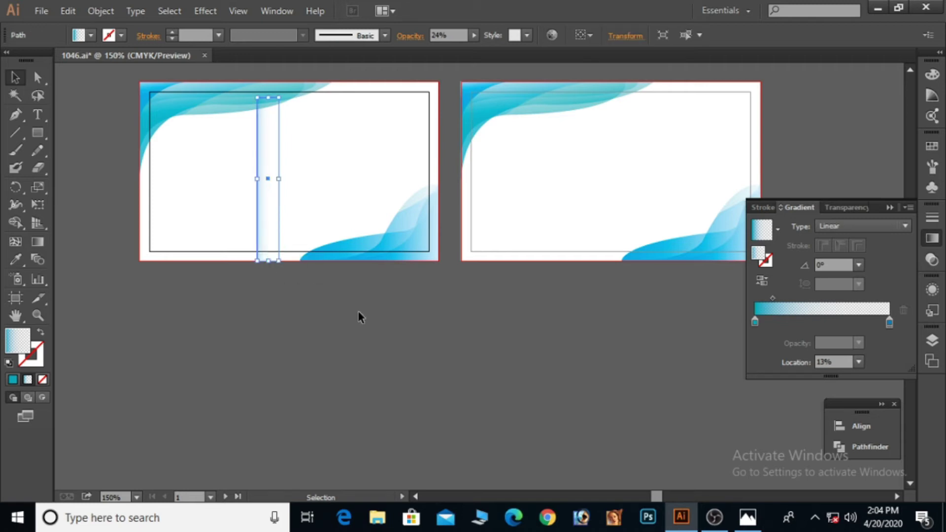
pyautogui.click(358, 312)
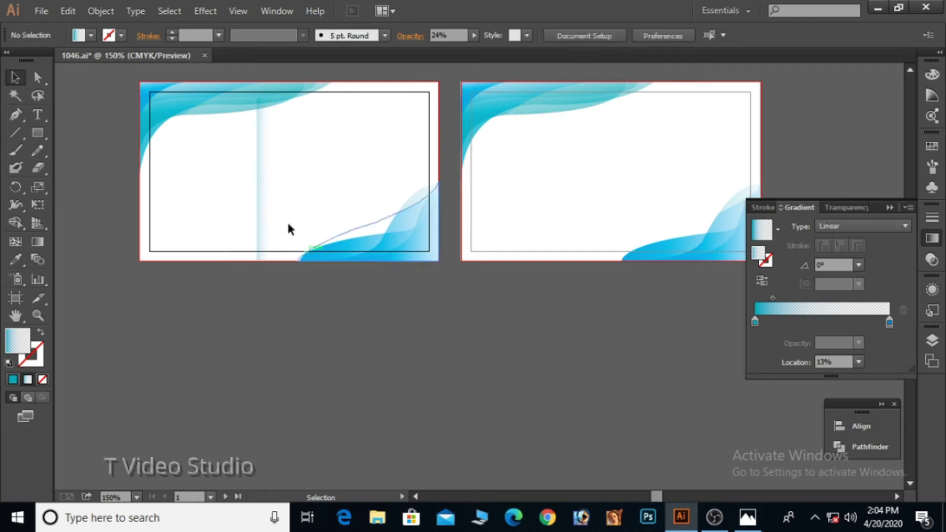
# - Extend the faded vertical bar to the first card's top edge and send it to the back
pyautogui.click(275, 118)
pyautogui.moveTo(268, 101); pyautogui.dragTo(268, 81)
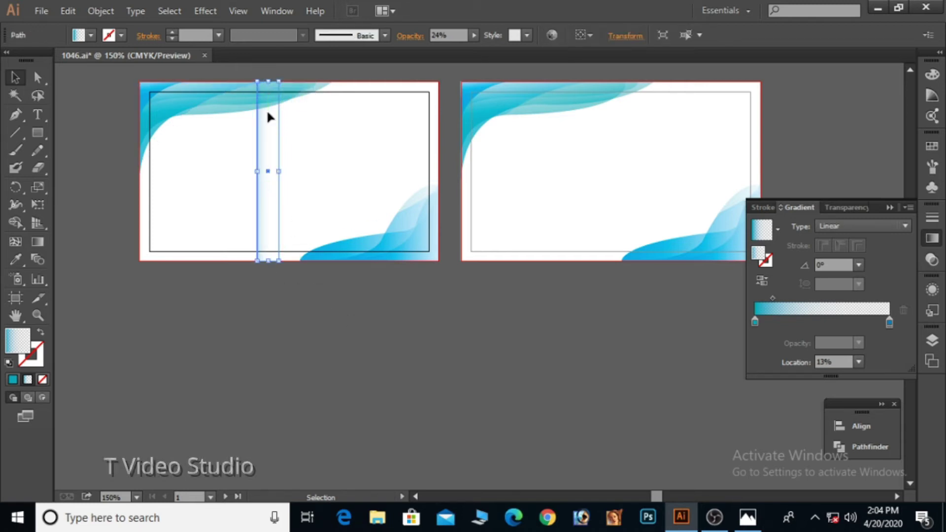
pyautogui.rightClick(257, 209)
pyautogui.moveTo(376, 416)
pyautogui.click(439, 465)
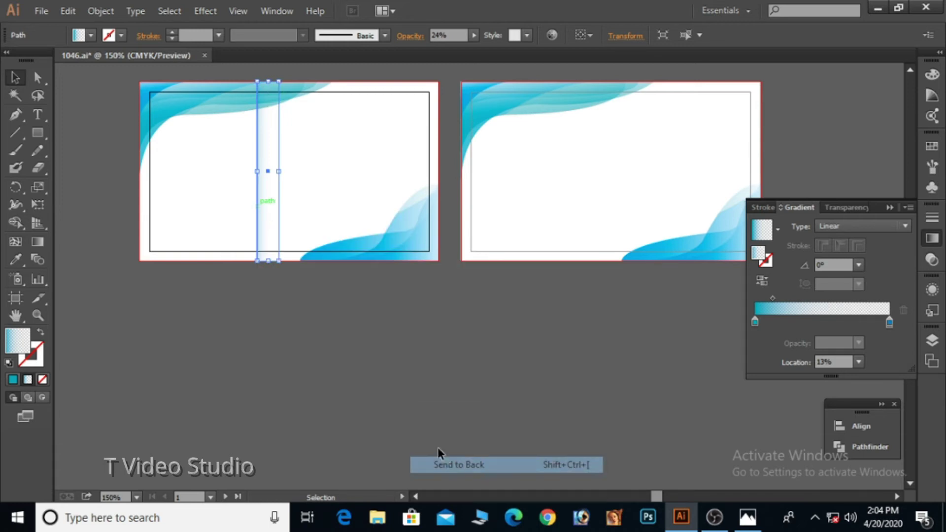
pyautogui.click(324, 200)
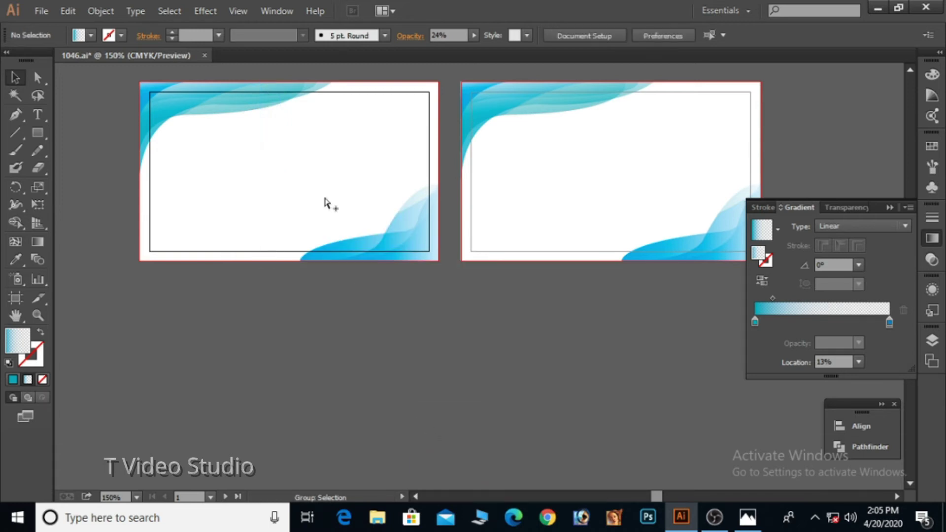
# - Unlock all objects and send the first card's white background behind the vertical bar
pyautogui.click(326, 201)
pyautogui.scroll(-1, 325, 201)
pyautogui.rightClick(324, 199)
pyautogui.click(223, 216)
pyautogui.rightClick(223, 215)
pyautogui.moveTo(374, 421)
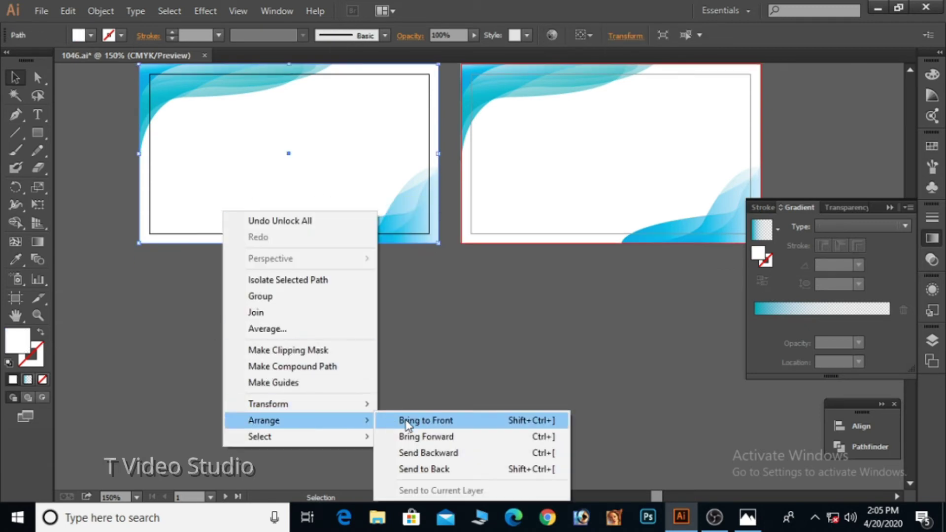
pyautogui.click(424, 466)
pyautogui.click(404, 413)
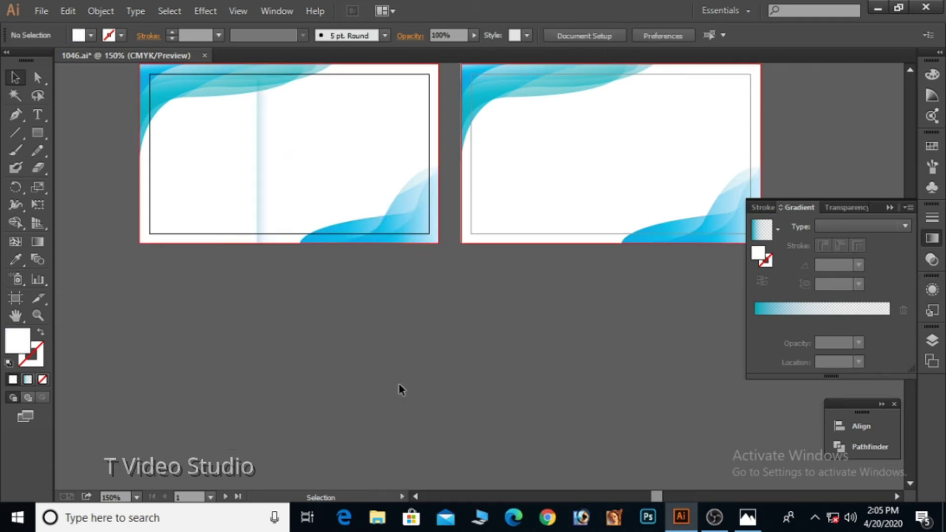
# - Shorten the vertical bar at both ends so it sits clear of the waves in the first card's middle
pyautogui.hotkey('ctrl', 'space')
pyautogui.keyDown('ctrl'); pyautogui.click(363, 181); pyautogui.keyUp('ctrl')
pyautogui.moveTo(363, 181); pyautogui.dragTo(514, 270)
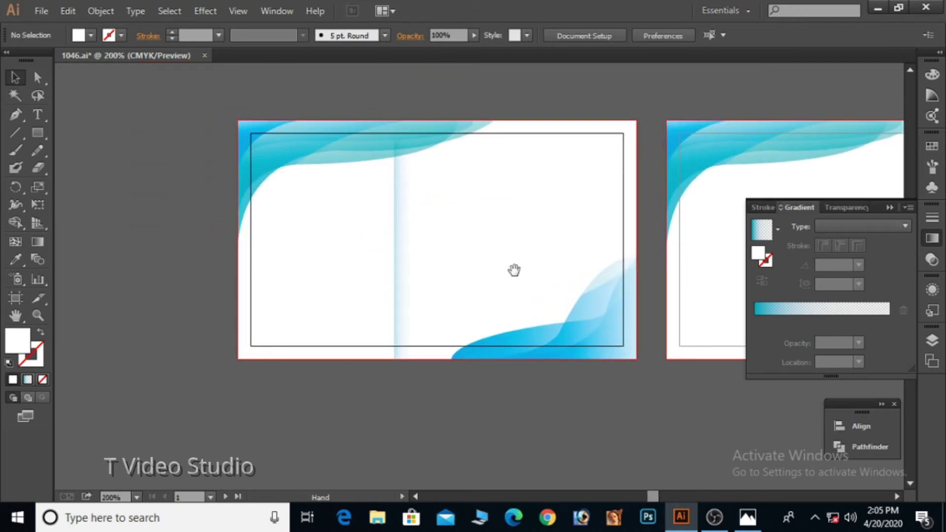
pyautogui.click(419, 354)
pyautogui.moveTo(412, 360); pyautogui.dragTo(410, 299)
pyautogui.click(459, 398)
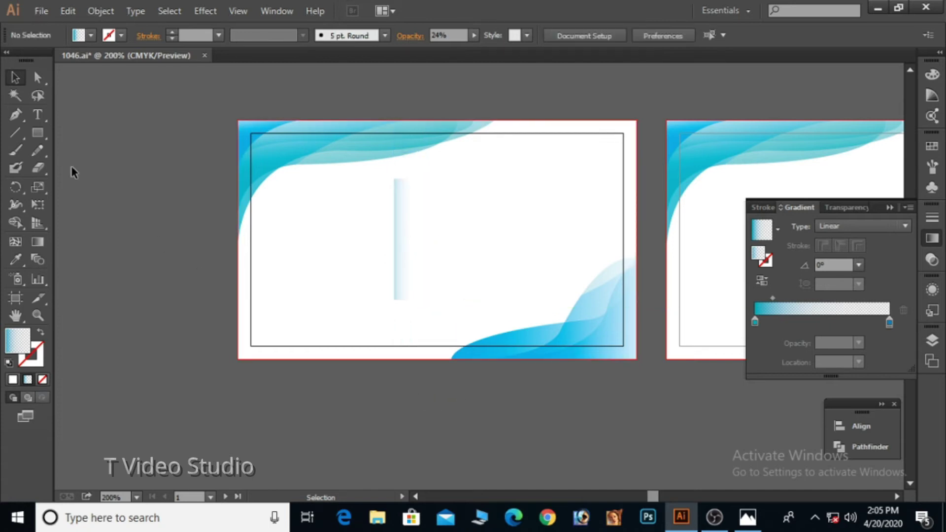
# - Save the document
pyautogui.click(41, 10)
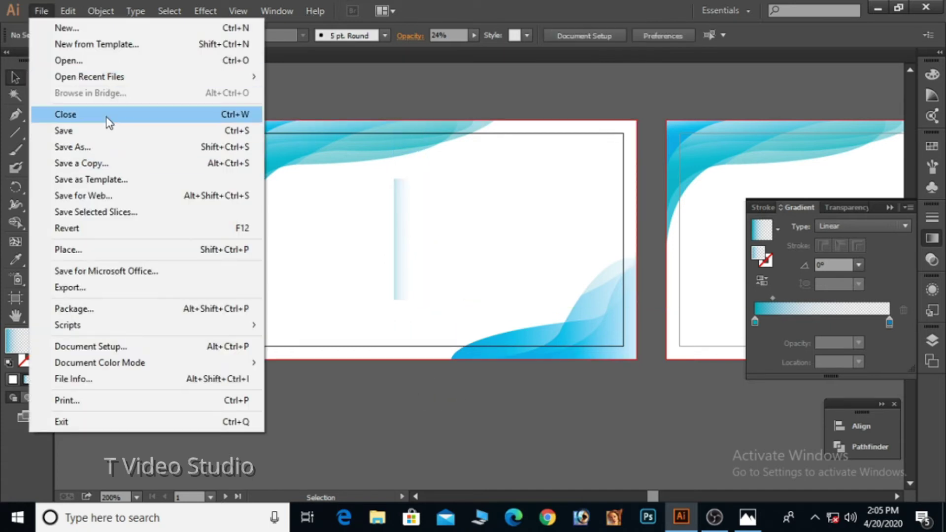
pyautogui.click(123, 130)
pyautogui.click(100, 11)
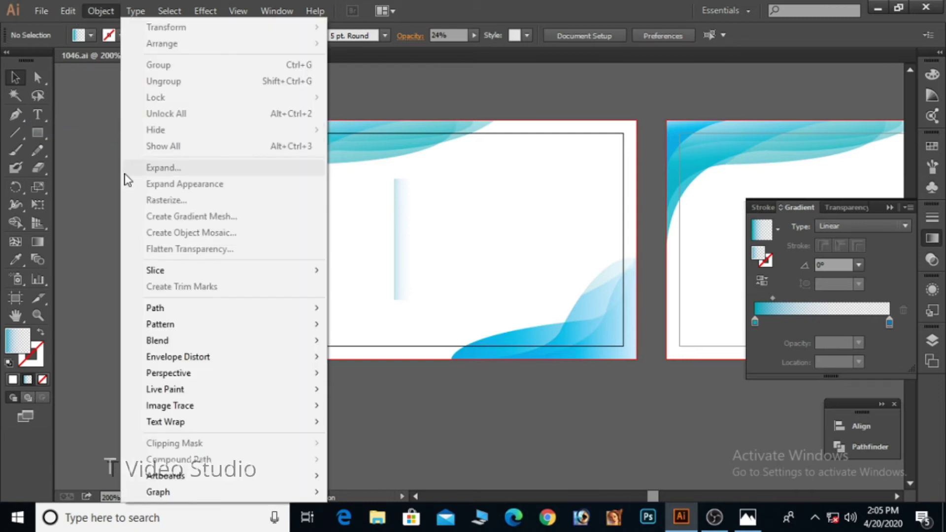
pyautogui.click(531, 381)
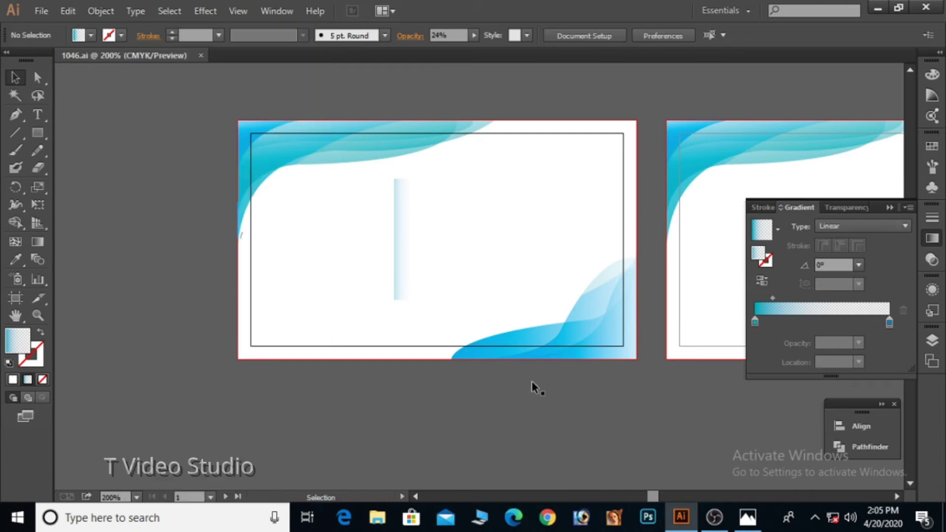
# - Narrow the vertical bar to about half its width, keeping its left edge in place
pyautogui.click(414, 213)
pyautogui.moveTo(413, 240); pyautogui.dragTo(412, 241)
pyautogui.click(191, 265)
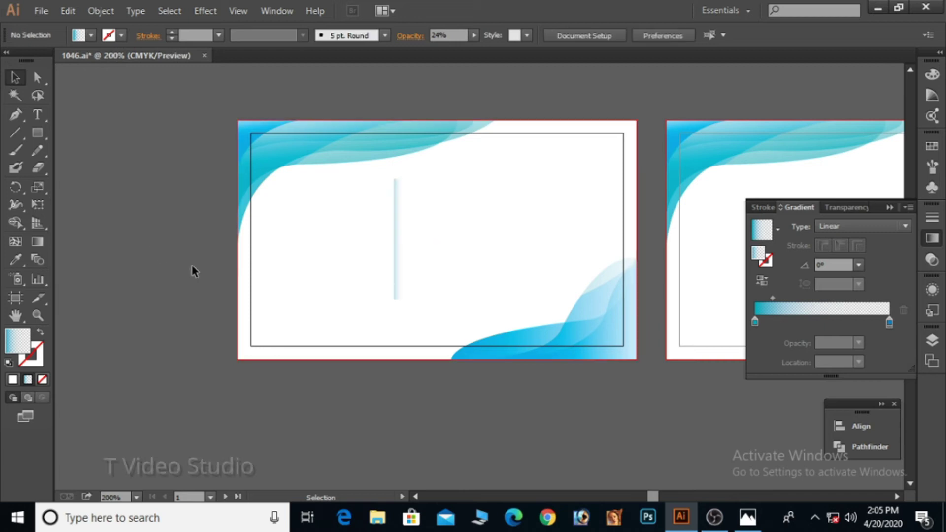
# - Set the bar's teal gradient stop to 80% opacity and the gradient midpoint to 21.6%
pyautogui.click(397, 295)
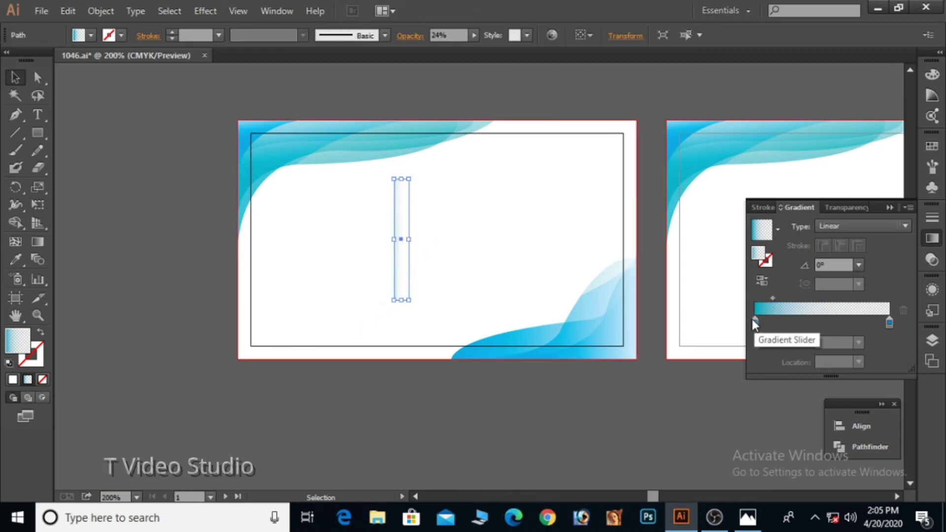
pyautogui.click(755, 321)
pyautogui.click(853, 342)
pyautogui.click(860, 293)
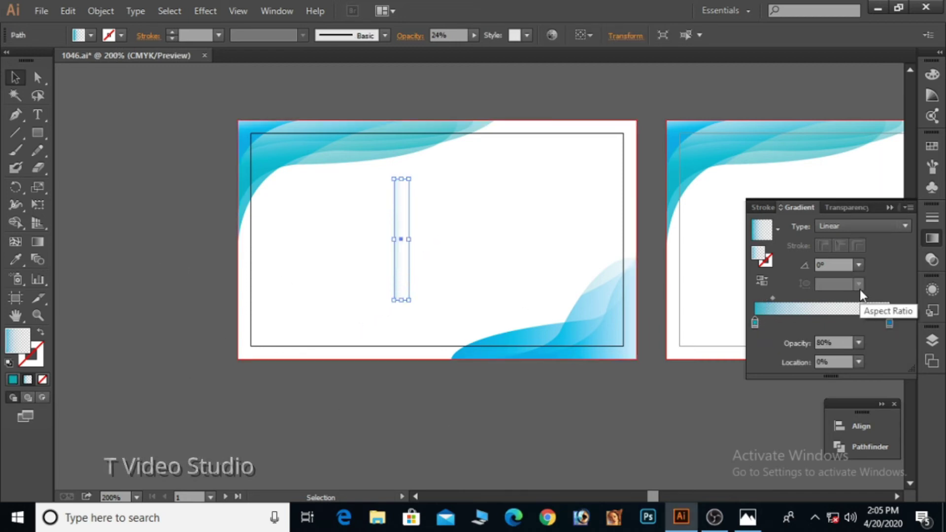
pyautogui.click(440, 414)
pyautogui.click(402, 291)
pyautogui.moveTo(772, 299); pyautogui.dragTo(784, 300)
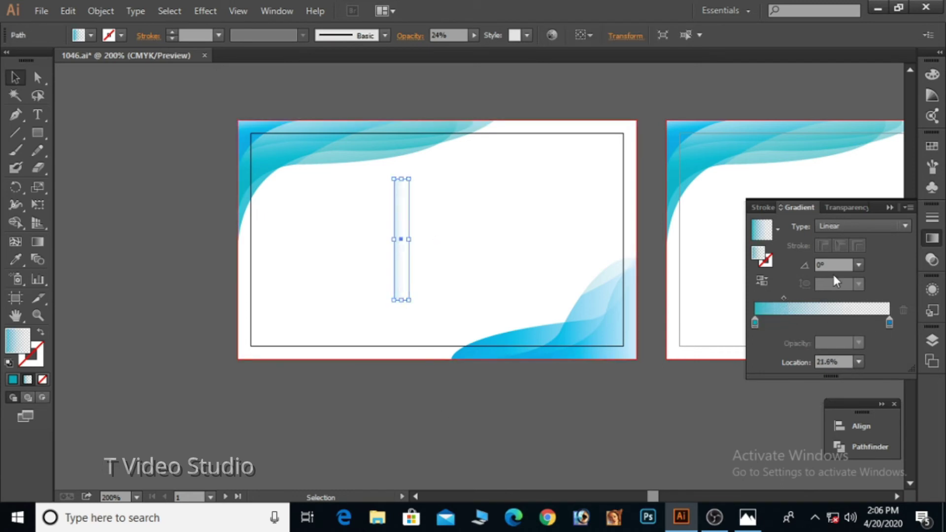
# - Lower the vertical bar's opacity to 11% and move it slightly down on the card
pyautogui.click(832, 211)
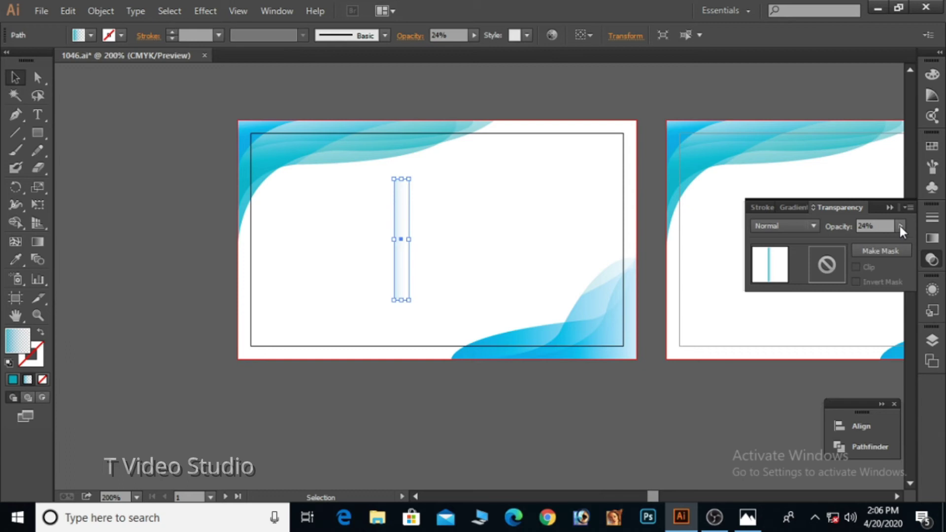
pyautogui.moveTo(902, 226); pyautogui.dragTo(845, 237)
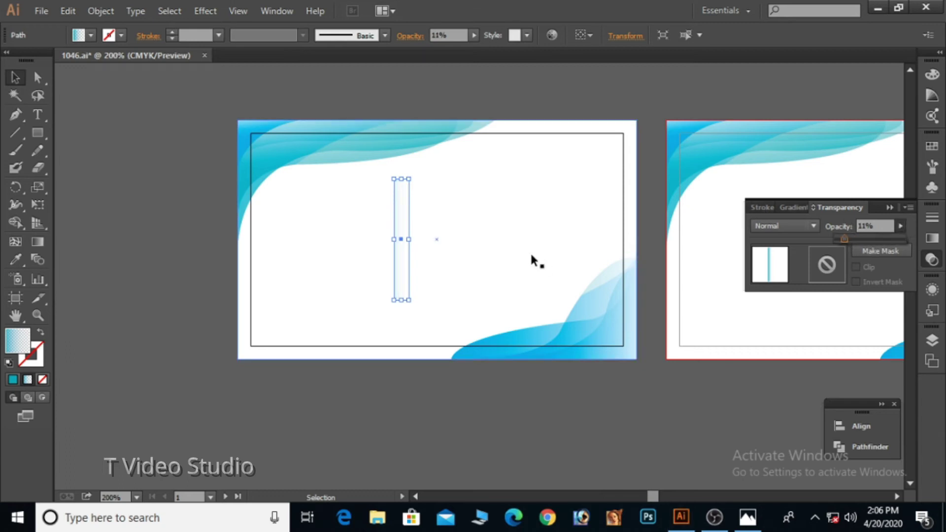
pyautogui.click(166, 283)
pyautogui.click(405, 280)
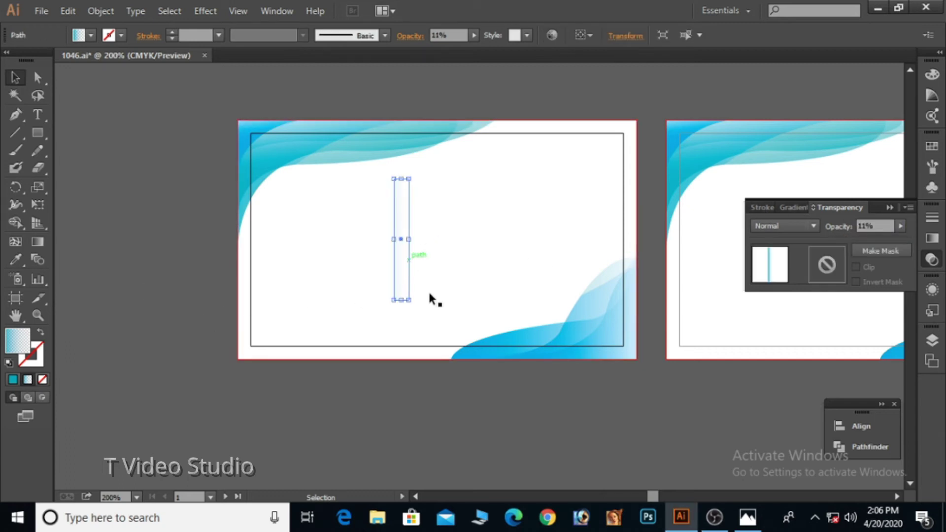
pyautogui.click(512, 401)
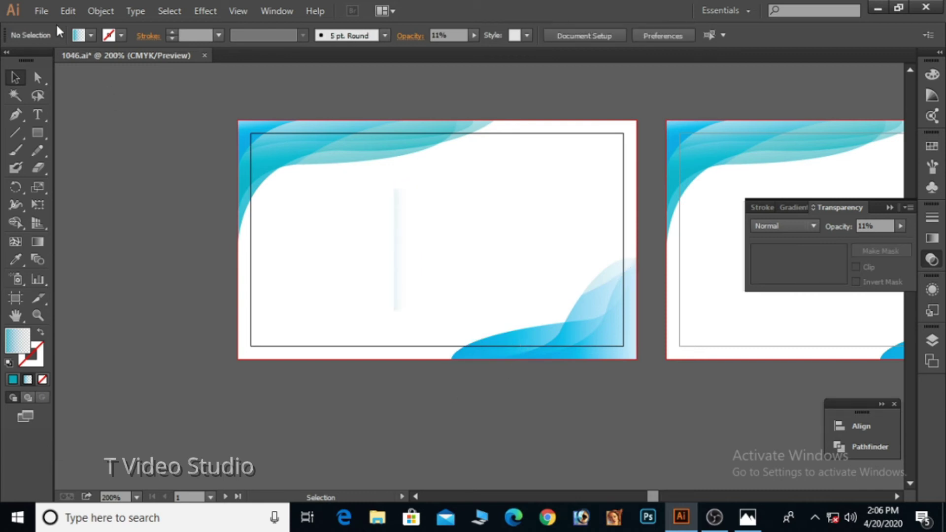
# - Open the recent file Symbol All.ai and copy the logos, name texts, contact details and QR codes from the blue panel
pyautogui.click(43, 12)
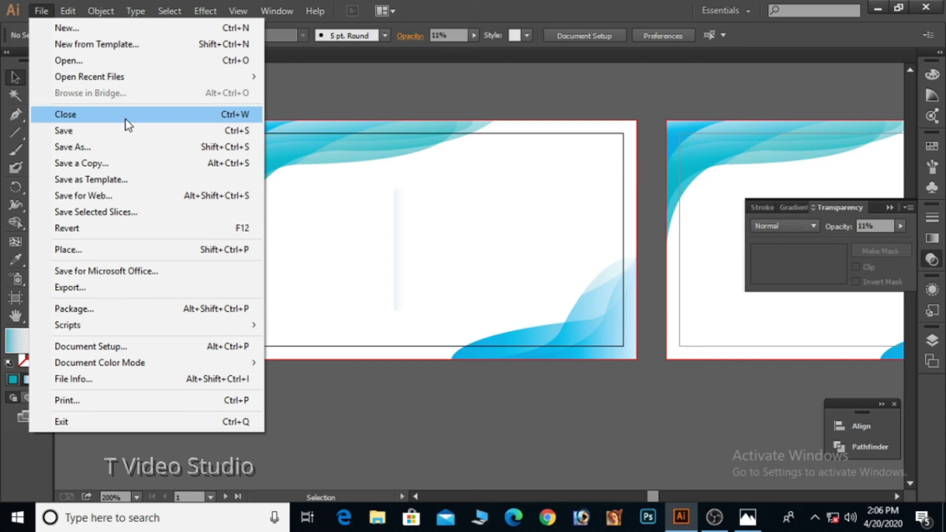
pyautogui.moveTo(161, 79)
pyautogui.click(343, 113)
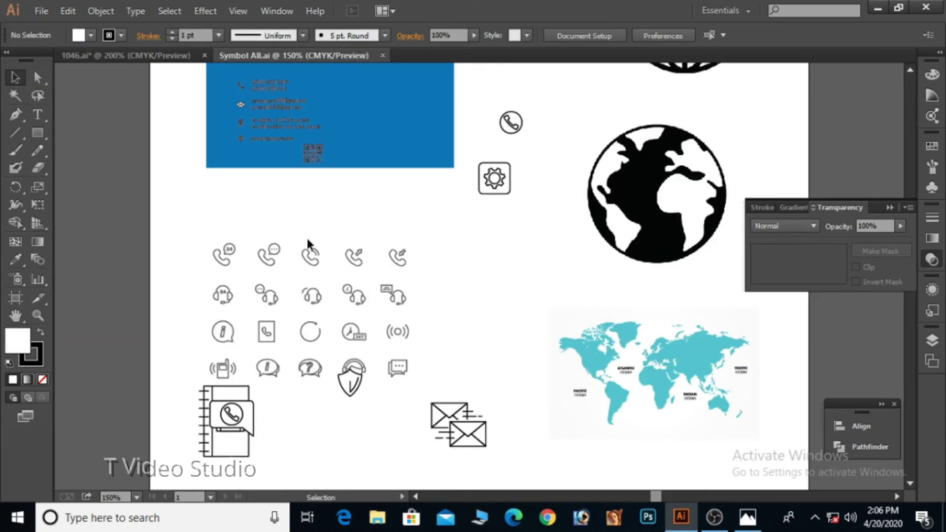
pyautogui.press('space')
pyautogui.moveTo(366, 288); pyautogui.dragTo(422, 477)
pyautogui.moveTo(252, 117); pyautogui.dragTo(465, 371)
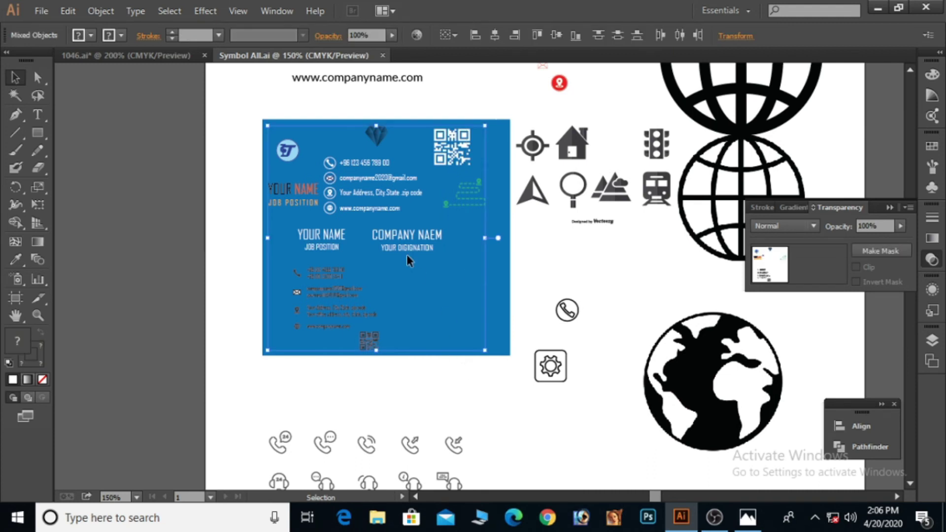
# - Paste the copied elements into 1046.ai and place them on the empty canvas below the first card
pyautogui.click(137, 56)
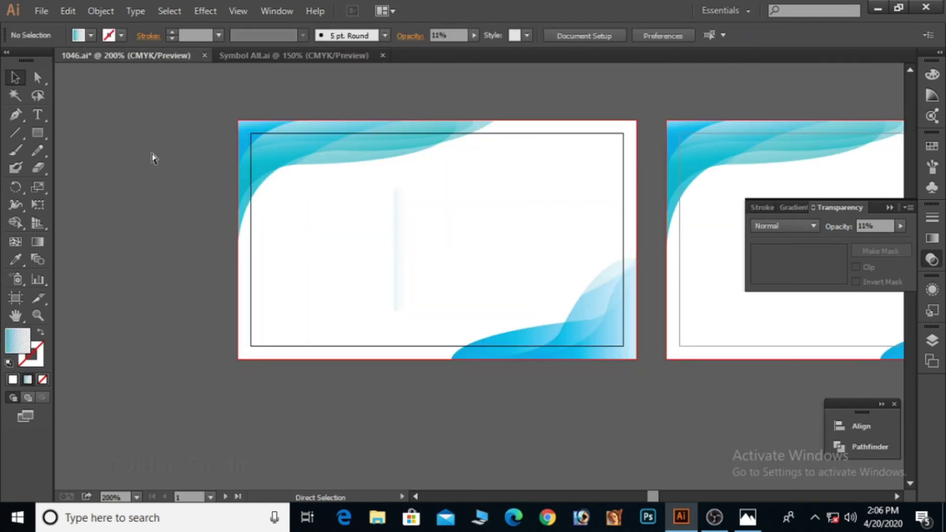
pyautogui.hotkey('ctrl', 'v')
pyautogui.moveTo(520, 177); pyautogui.dragTo(441, 379)
pyautogui.press('space')
pyautogui.moveTo(518, 391); pyautogui.dragTo(515, 214)
pyautogui.click(431, 398)
# - Place a duplicate of the colored YOUR NAME / JOB POSITION text on the first card, left of the vertical bar
pyautogui.press('space')
pyautogui.moveTo(320, 296); pyautogui.dragTo(328, 366)
pyautogui.moveTo(266, 355); pyautogui.dragTo(339, 130)
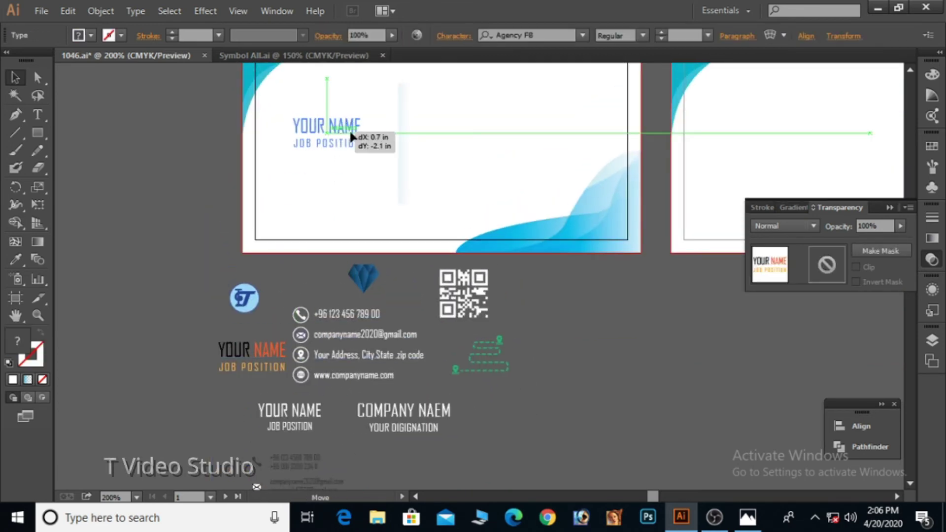
# - Set the font of the card's YOUR NAME / JOB POSITION text to Bebas Neue Regular
pyautogui.click(539, 35)
pyautogui.write('b')
pyautogui.press('Down')
pyautogui.press('Down')
pyautogui.press('Down')
pyautogui.press('Down')
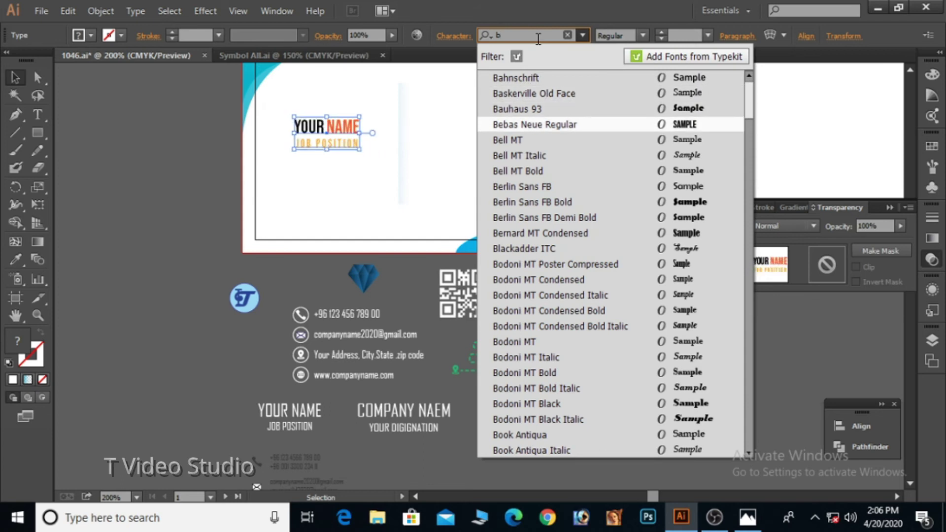
pyautogui.press('Return')
pyautogui.click(222, 190)
# - Recolor the word NAME on the first card to dark teal #0C7C8E
pyautogui.press('space')
pyautogui.moveTo(324, 179); pyautogui.dragTo(334, 245)
pyautogui.doubleClick(352, 193)
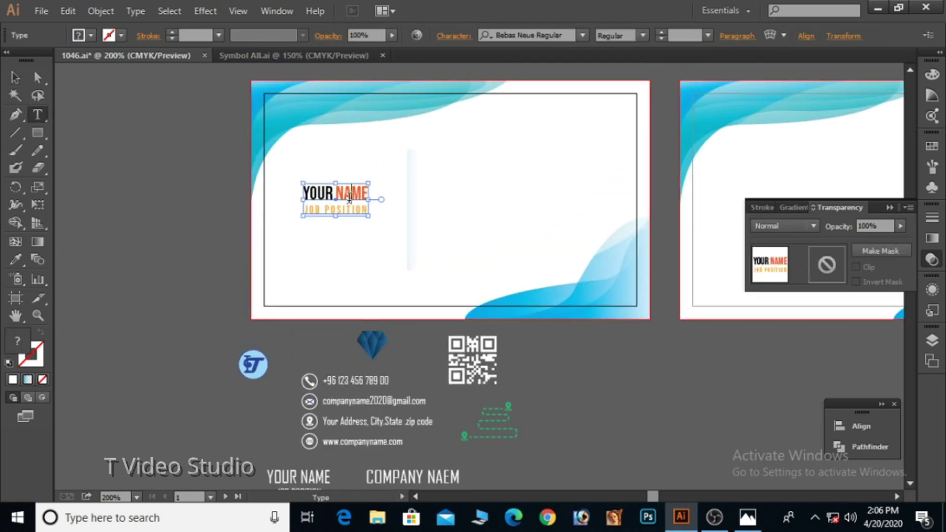
pyautogui.moveTo(337, 193); pyautogui.dragTo(378, 192)
pyautogui.doubleClick(18, 345)
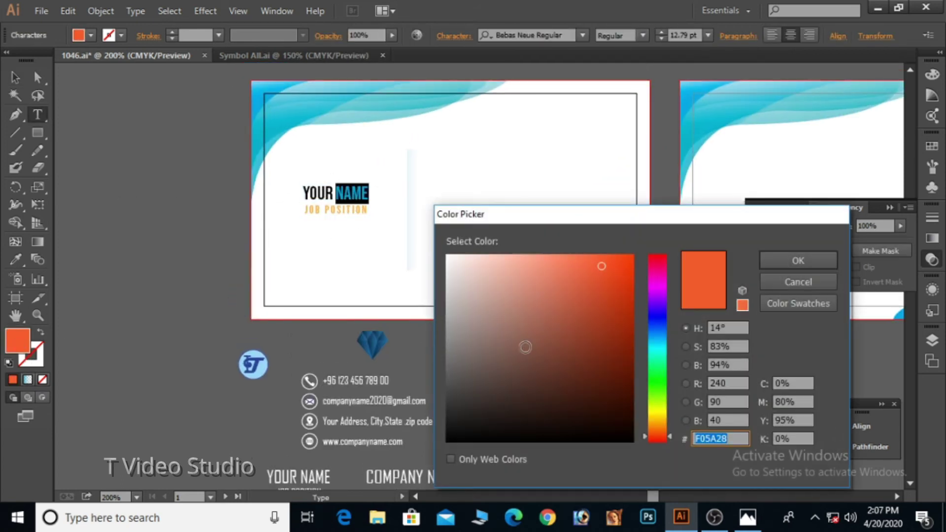
pyautogui.click(658, 345)
pyautogui.moveTo(625, 328)
pyautogui.mouseDown()
pyautogui.moveTo(602, 327)
pyautogui.moveTo(632, 334)
pyautogui.moveTo(632, 316)
pyautogui.moveTo(620, 334)
pyautogui.mouseUp()
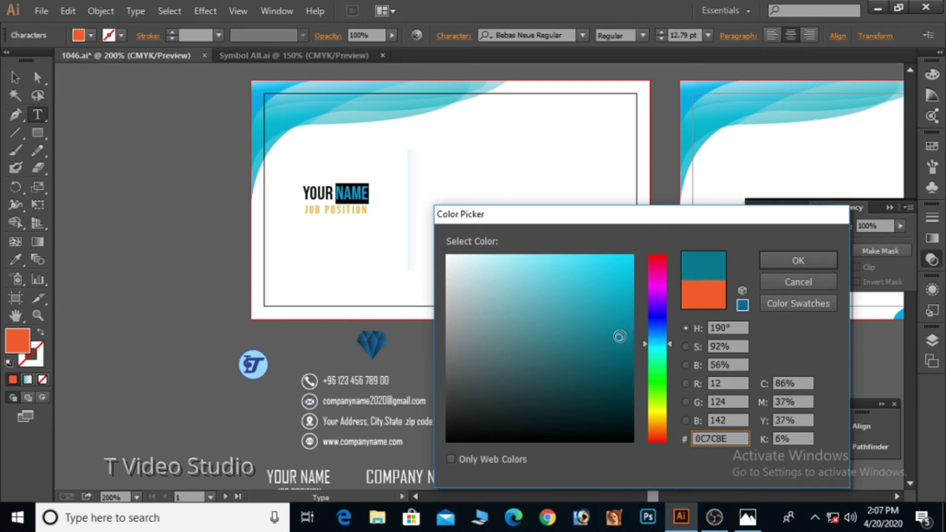
pyautogui.click(798, 260)
# - Change the word NAME on the first card to the brighter teal #04A9BA
pyautogui.click(351, 209)
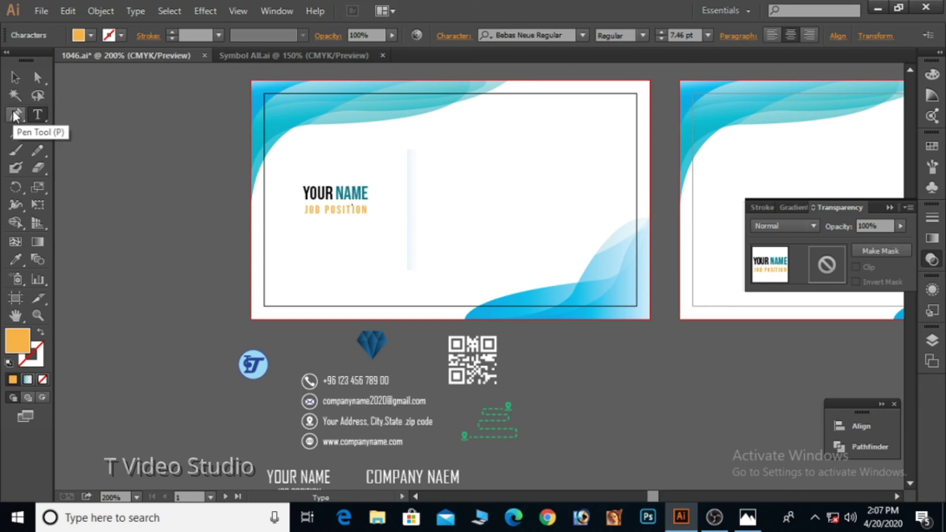
pyautogui.doubleClick(337, 196)
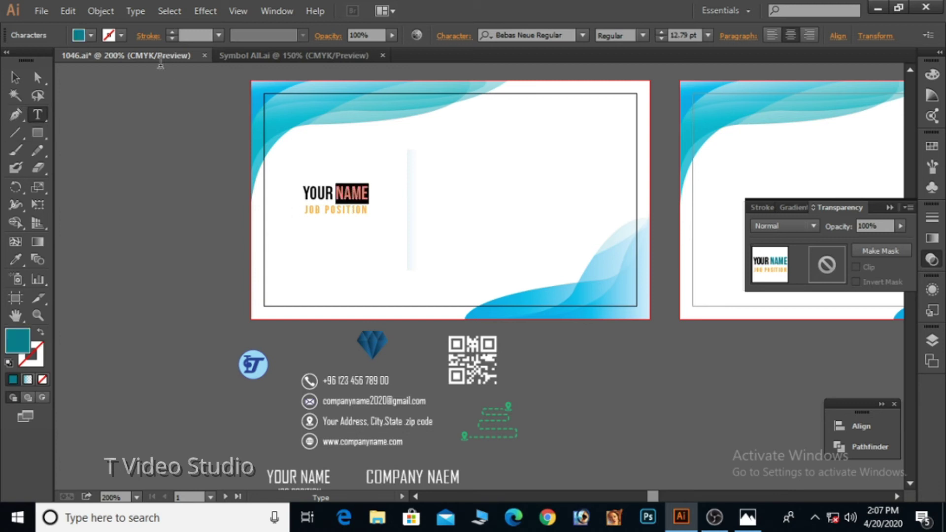
pyautogui.doubleClick(17, 340)
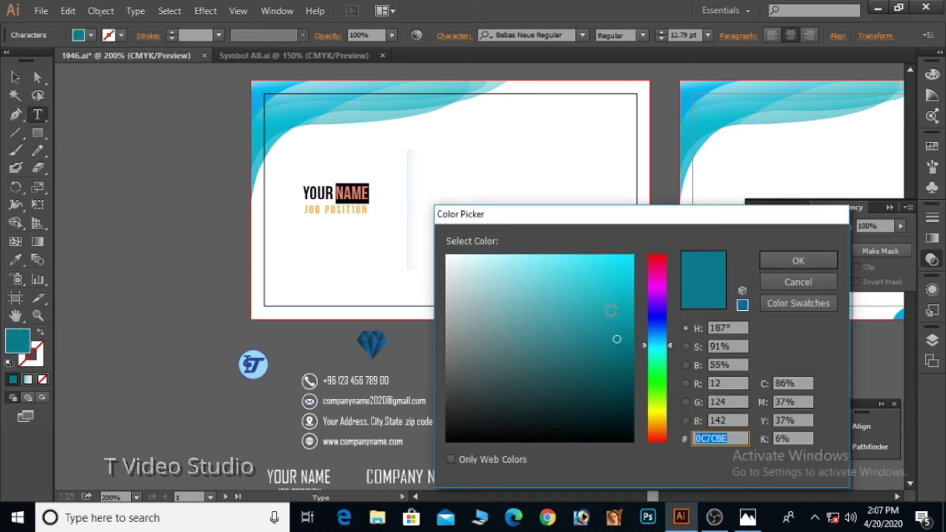
pyautogui.moveTo(626, 318); pyautogui.dragTo(630, 306)
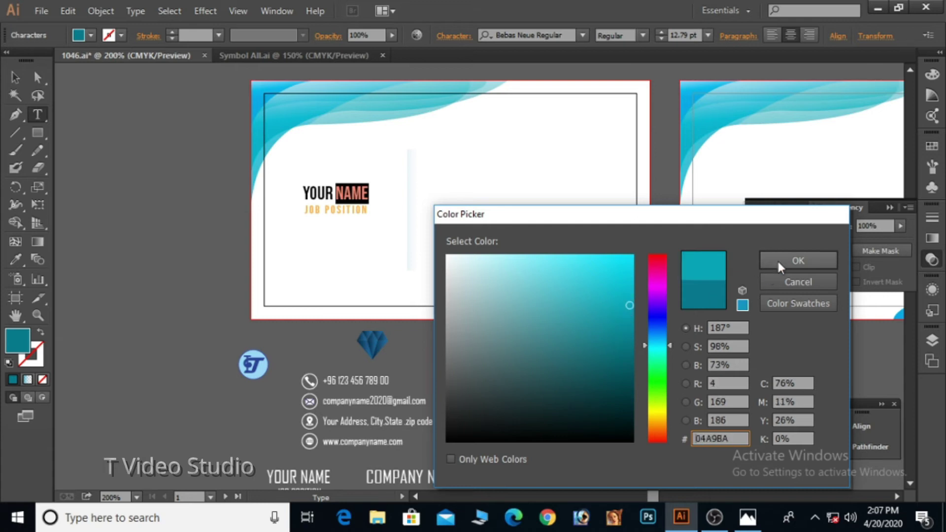
pyautogui.click(799, 260)
pyautogui.click(363, 197)
pyautogui.click(15, 77)
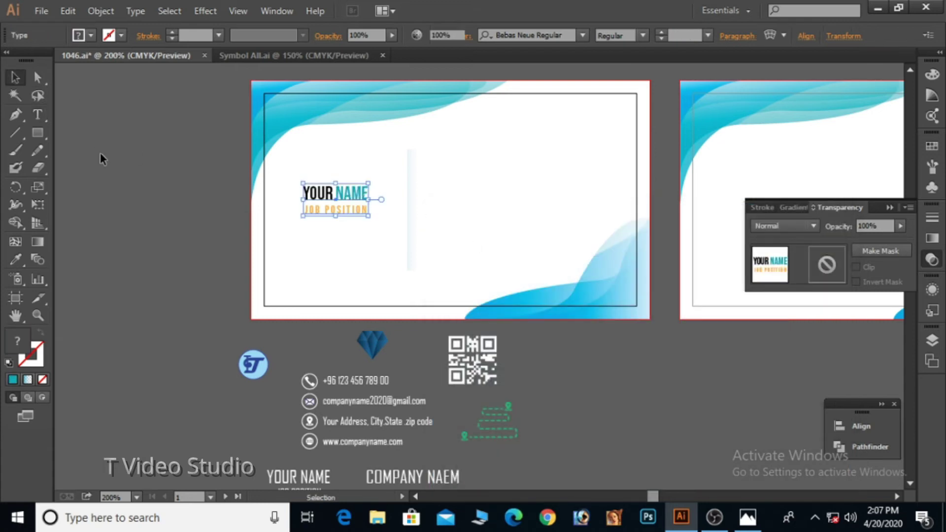
pyautogui.click(101, 152)
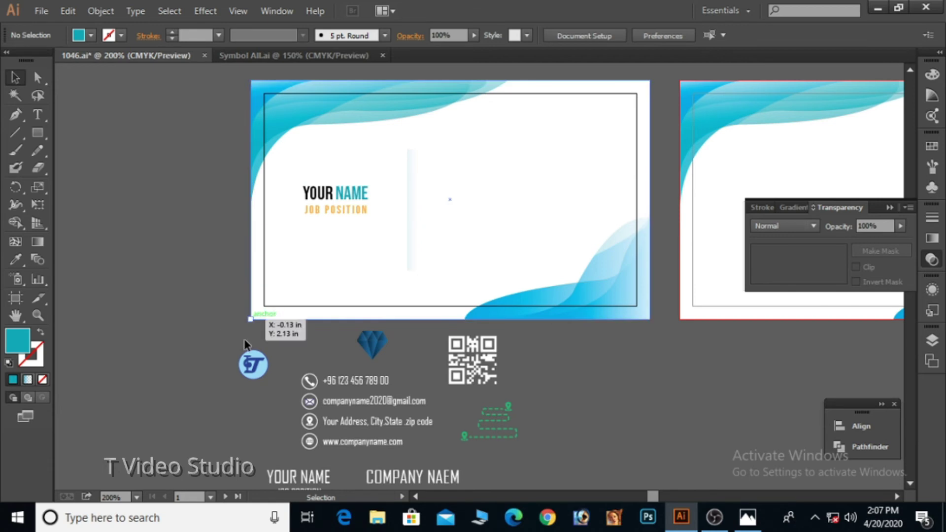
# - Move the dark two-line contact details with icons and small QR code onto the first card, right of the vertical bar
pyautogui.scroll(-4, 276, 365)
pyautogui.scroll(-2, 351, 355)
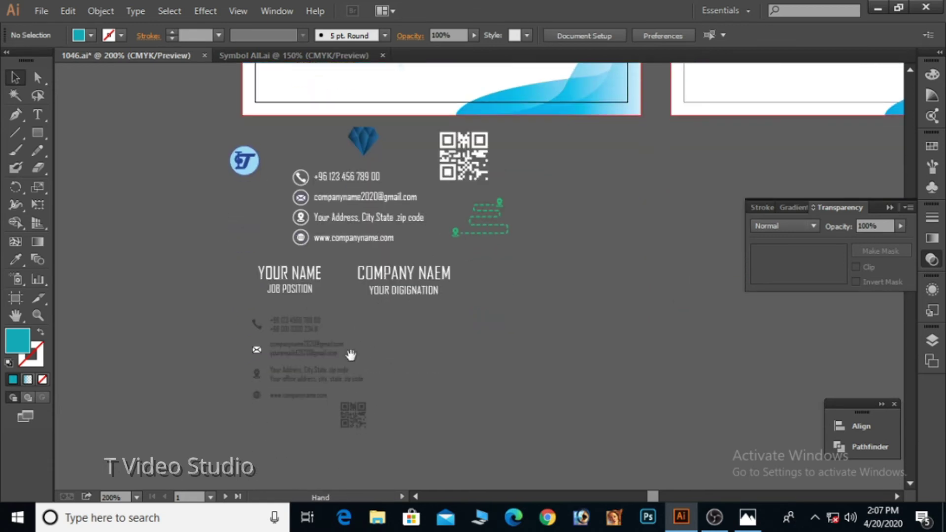
pyautogui.moveTo(303, 338); pyautogui.dragTo(508, 183)
pyautogui.scroll(6, 497, 318)
pyautogui.click(594, 393)
pyautogui.scroll(-1, 581, 374)
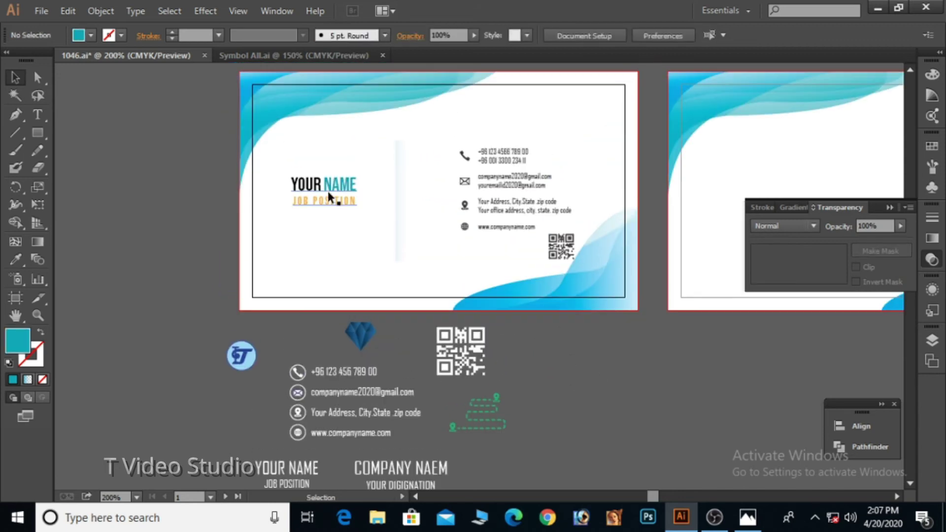
# - Nudge the YOUR NAME / JOB POSITION text slightly upward on the first card
pyautogui.click(328, 192)
pyautogui.press('Up')
pyautogui.press('Up')
pyautogui.press('Up')
pyautogui.press('Up')
pyautogui.press('Up')
# - Shift the faded vertical divider on the first card rightward toward the contact icons and slightly upward
pyautogui.click(397, 198)
pyautogui.press('Right')
pyautogui.press('Right')
pyautogui.press('Right')
pyautogui.press('Right')
pyautogui.press('Right')
pyautogui.press('Right')
pyautogui.press('Right')
pyautogui.press('Right')
pyautogui.press('Right')
pyautogui.press('Right')
pyautogui.press('Right')
pyautogui.press('Right')
pyautogui.press('Right')
pyautogui.press('Right')
pyautogui.press('Right')
pyautogui.press('Right')
pyautogui.press('Right')
pyautogui.press('Right')
pyautogui.press('Right')
pyautogui.press('Right')
pyautogui.press('Right')
pyautogui.press('Up')
pyautogui.press('Up')
pyautogui.press('Up')
pyautogui.press('Up')
pyautogui.press('Up')
pyautogui.press('Up')
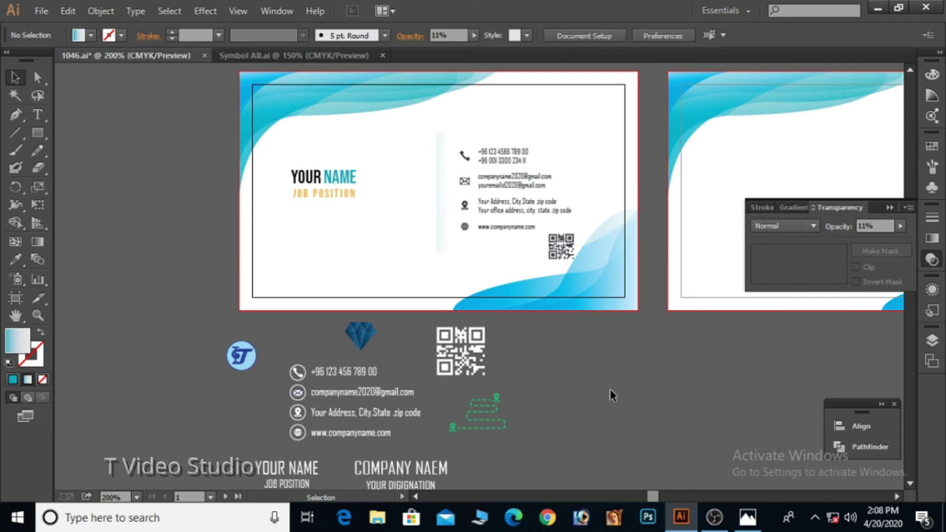
pyautogui.click(481, 308)
pyautogui.click(558, 304)
pyautogui.click(604, 378)
pyautogui.moveTo(544, 289); pyautogui.dragTo(579, 387)
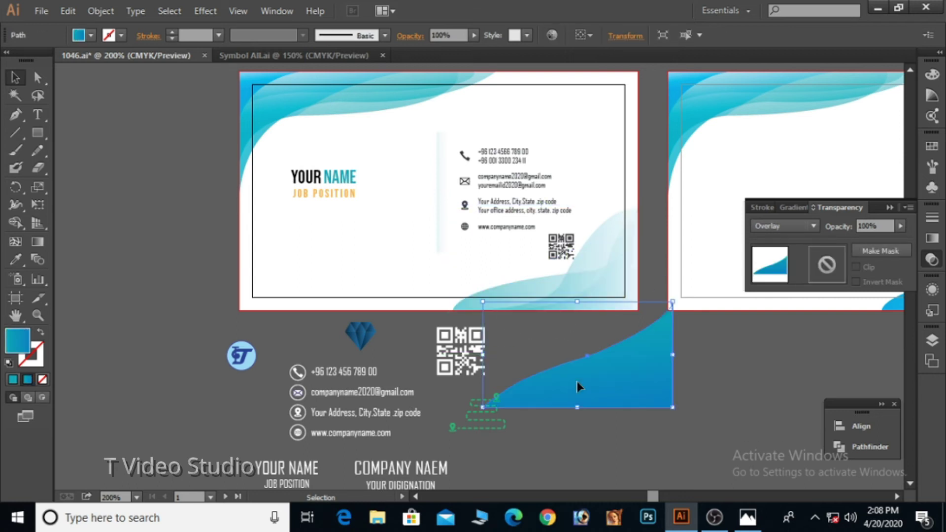
pyautogui.hotkey('ctrl', 'z')
pyautogui.click(582, 391)
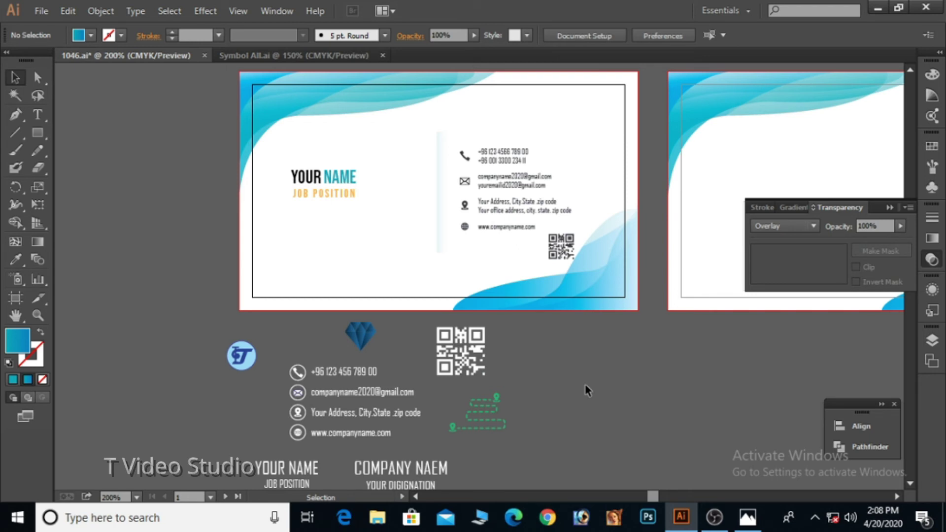
# - Lock the white background rectangle of the first card
pyautogui.click(502, 132)
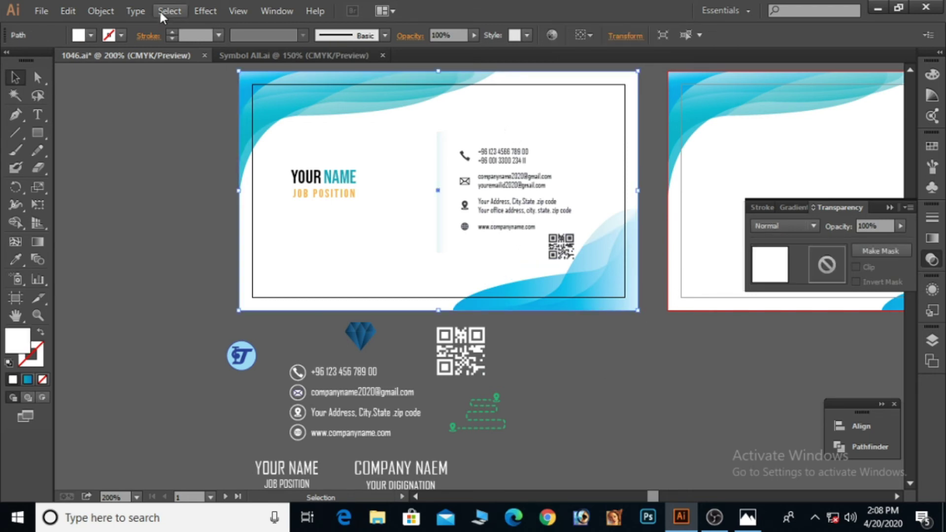
pyautogui.click(100, 11)
pyautogui.moveTo(276, 95)
pyautogui.click(370, 95)
# - Set the font of the first card's contact details text to Bebas Neue Regular
pyautogui.click(508, 202)
pyautogui.click(562, 36)
pyautogui.write('b')
pyautogui.press('Down')
pyautogui.press('Return')
# - Scale the contact details text block to about 5.94 pt and nudge it slightly upward
pyautogui.click(695, 34)
pyautogui.moveTo(578, 231); pyautogui.dragTo(596, 242)
pyautogui.press('Up')
pyautogui.press('Up')
pyautogui.press('Up')
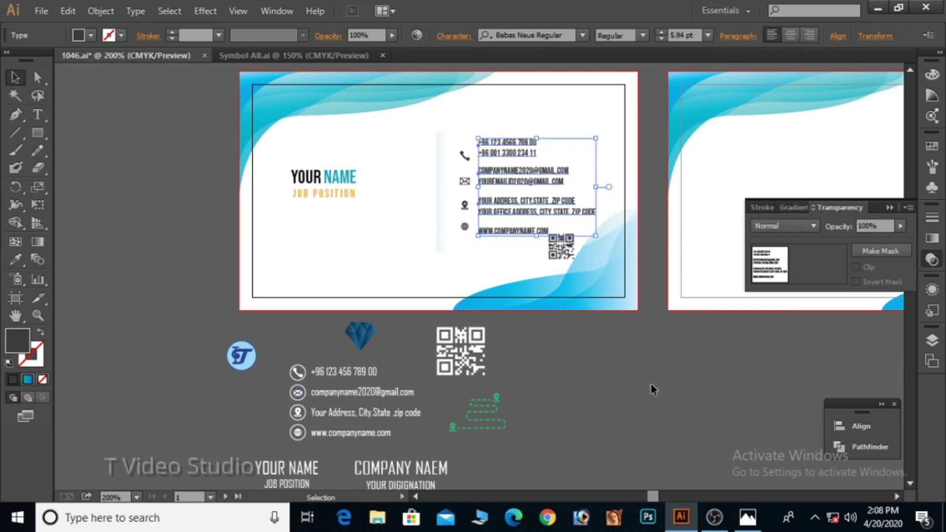
pyautogui.click(619, 377)
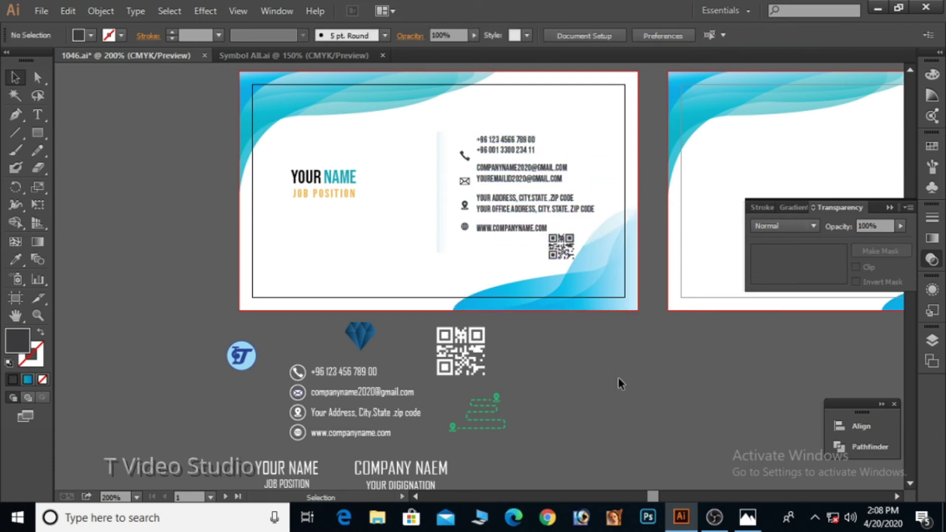
# - Enlarge the YOUR NAME / JOB POSITION text on the first card slightly and nudge it right and up
pyautogui.click(312, 181)
pyautogui.moveTo(359, 200); pyautogui.dragTo(372, 207)
pyautogui.press('Right')
pyautogui.press('Up')
pyautogui.click(451, 240)
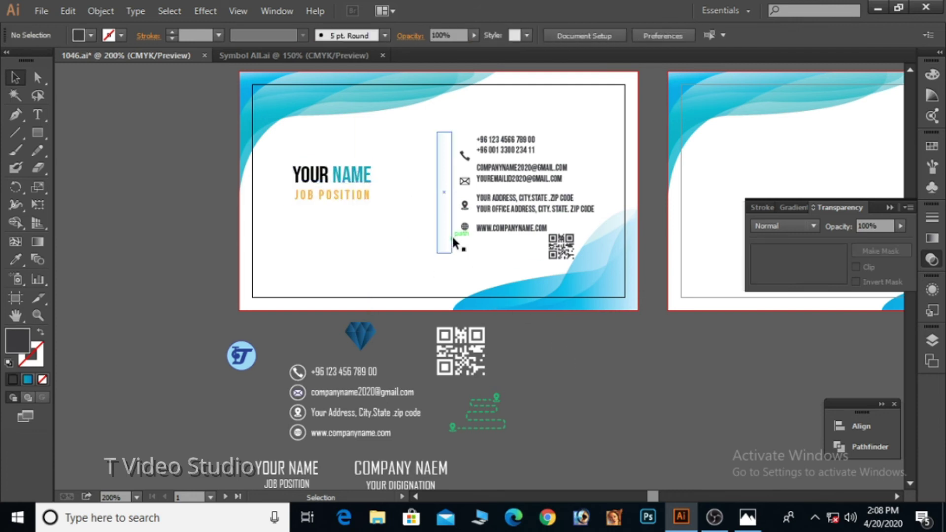
pyautogui.click(567, 369)
# - Move the phone icon up so it is vertically centred beside the two phone number lines
pyautogui.hotkey('ctrl', 'space')
pyautogui.moveTo(418, 110); pyautogui.dragTo(567, 279)
pyautogui.click(409, 166)
pyautogui.press('Up')
pyautogui.press('Up')
pyautogui.press('Up')
pyautogui.press('Up')
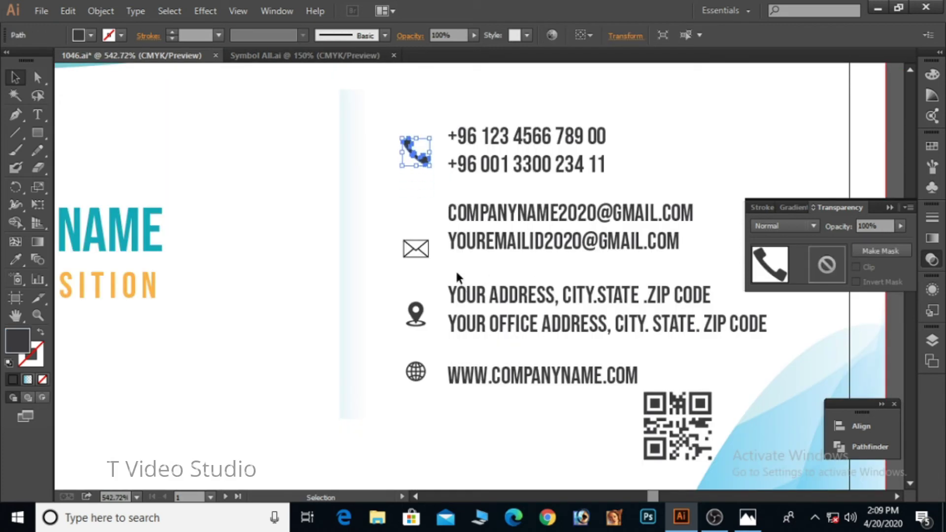
# - Move the envelope icon up so it is vertically centred beside the two e-mail lines
pyautogui.click(425, 249)
pyautogui.press('Up')
pyautogui.press('Up')
pyautogui.press('Up')
pyautogui.press('Up')
pyautogui.press('Up')
pyautogui.press('Up')
pyautogui.press('Up')
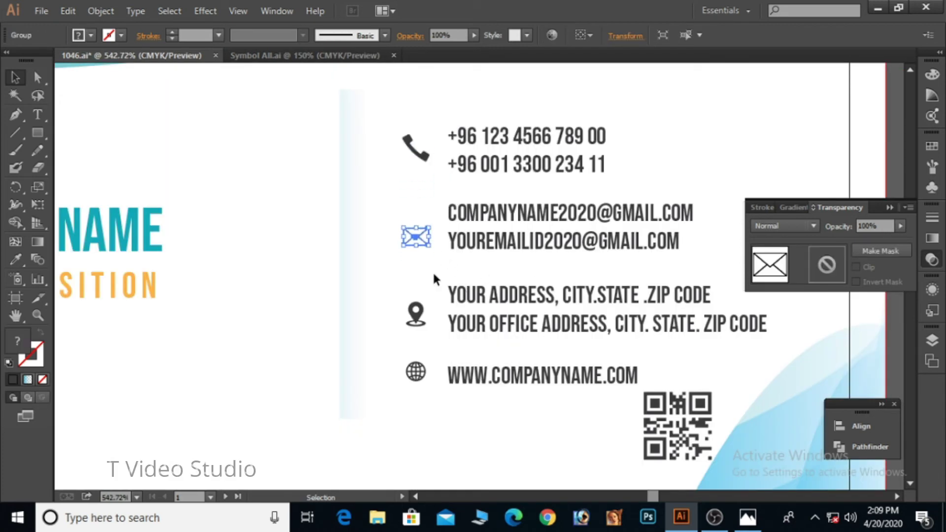
pyautogui.press('Up')
# - Move the location pin icon up so it is vertically centred beside the two address lines
pyautogui.click(415, 317)
pyautogui.press('Up')
pyautogui.press('Up')
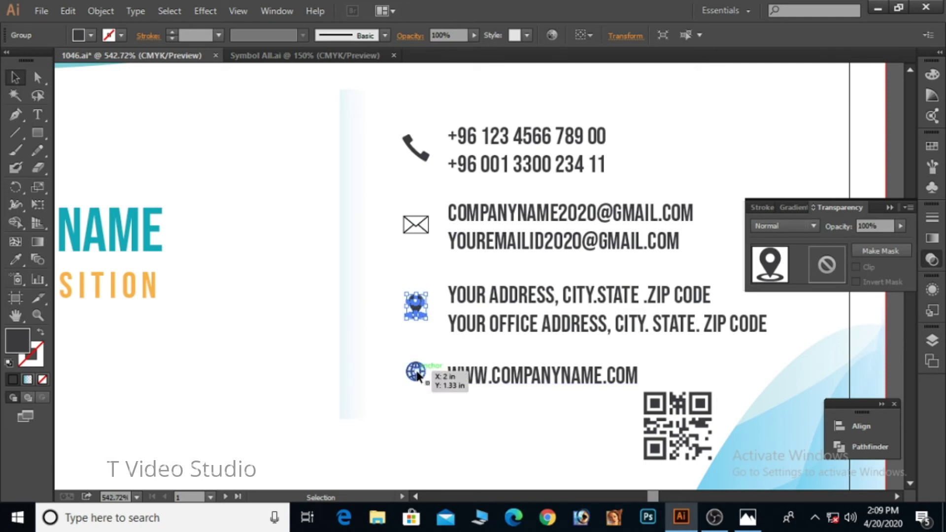
pyautogui.click(256, 215)
# - Try placing the small QR code at different spots beneath the contact details on the first card
pyautogui.keyDown('ctrl'); pyautogui.keyDown('alt'); pyautogui.click(311, 229); pyautogui.keyUp('alt'); pyautogui.keyUp('ctrl')
pyautogui.keyDown('ctrl'); pyautogui.keyDown('alt'); pyautogui.click(365, 230); pyautogui.keyUp('alt'); pyautogui.keyUp('ctrl')
pyautogui.keyDown('ctrl'); pyautogui.keyDown('alt'); pyautogui.click(365, 230); pyautogui.keyUp('alt'); pyautogui.keyUp('ctrl')
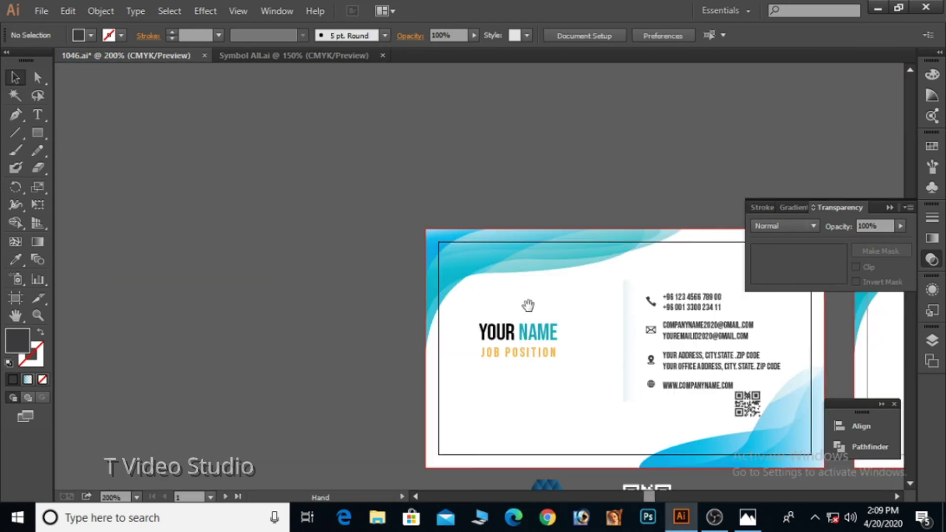
pyautogui.moveTo(573, 340); pyautogui.dragTo(356, 227)
pyautogui.moveTo(477, 305); pyautogui.dragTo(438, 226)
pyautogui.moveTo(492, 209); pyautogui.dragTo(347, 241)
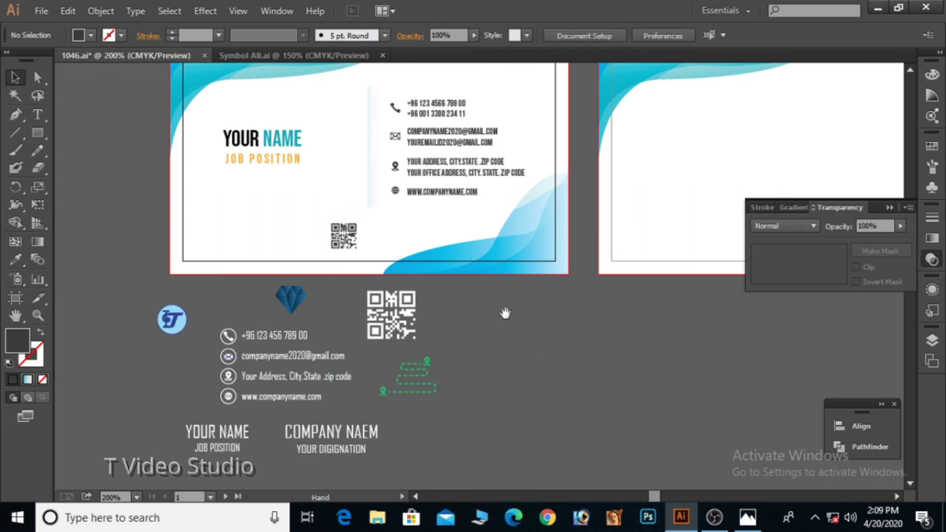
pyautogui.moveTo(505, 312); pyautogui.dragTo(505, 389)
pyautogui.moveTo(341, 310); pyautogui.dragTo(493, 307)
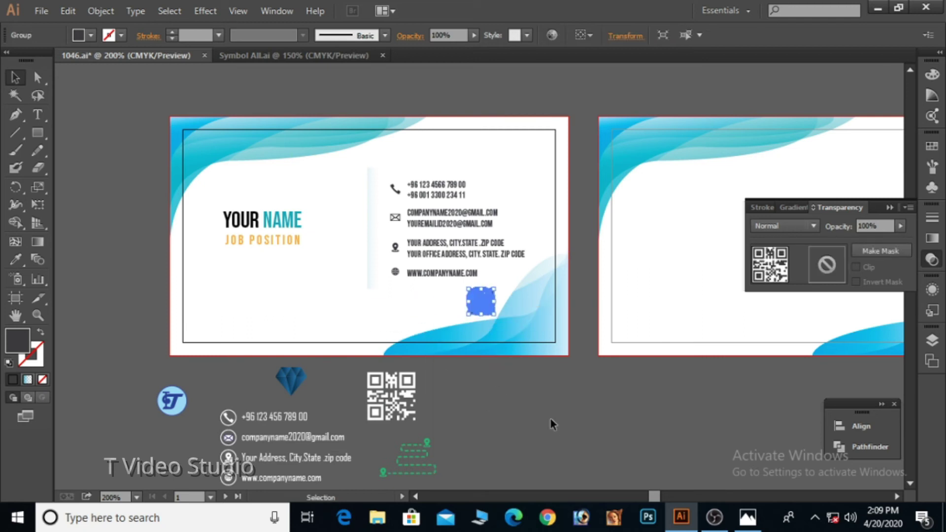
pyautogui.click(551, 423)
pyautogui.moveTo(478, 295); pyautogui.dragTo(435, 302)
pyautogui.click(550, 437)
# - Place the small QR code in the first card's lower-left corner, inside the margin frame
pyautogui.press('space')
pyautogui.moveTo(486, 351); pyautogui.dragTo(493, 364)
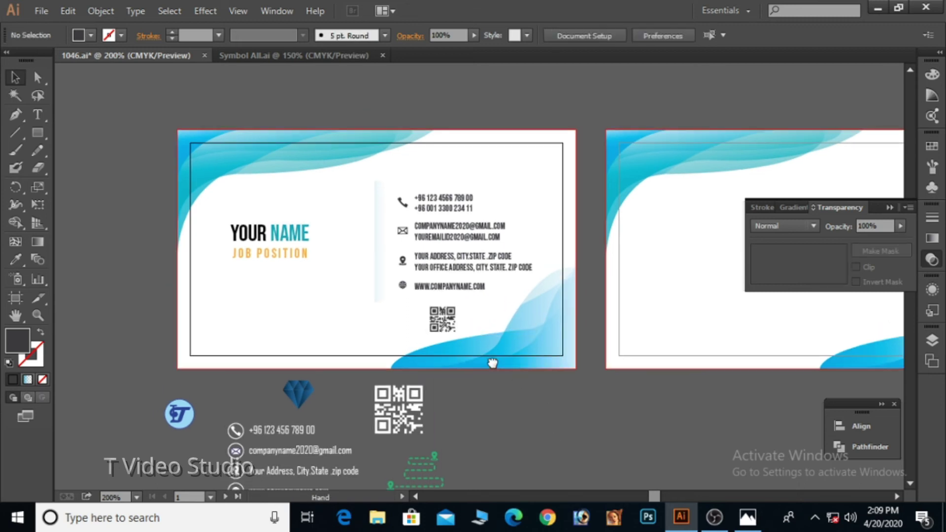
pyautogui.moveTo(444, 326); pyautogui.dragTo(226, 338)
pyautogui.click(508, 412)
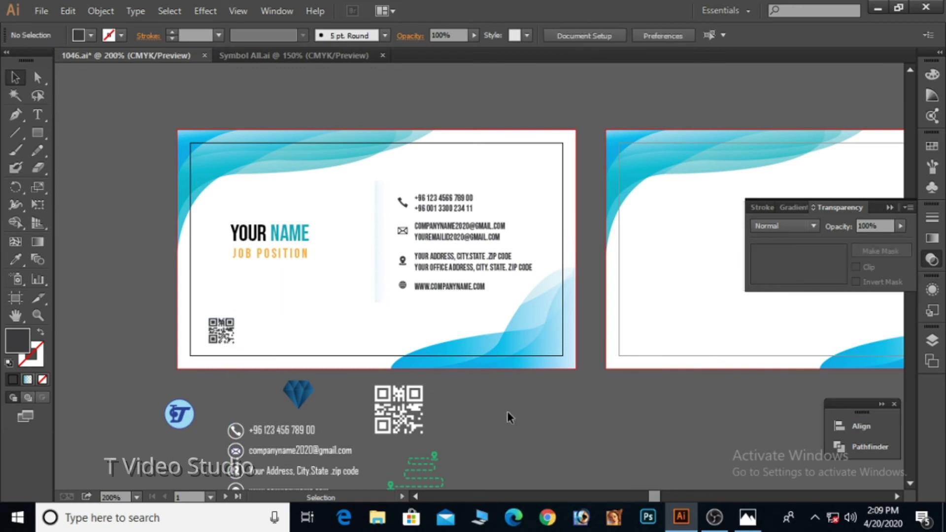
# - Move the COMPANY NAEM / YOUR DIGIGNATION text onto the second card and recolor it blue (C=70 M=15 Y=0 K=0)
pyautogui.press('space')
pyautogui.moveTo(518, 404); pyautogui.dragTo(430, 353)
pyautogui.moveTo(236, 449); pyautogui.dragTo(692, 154)
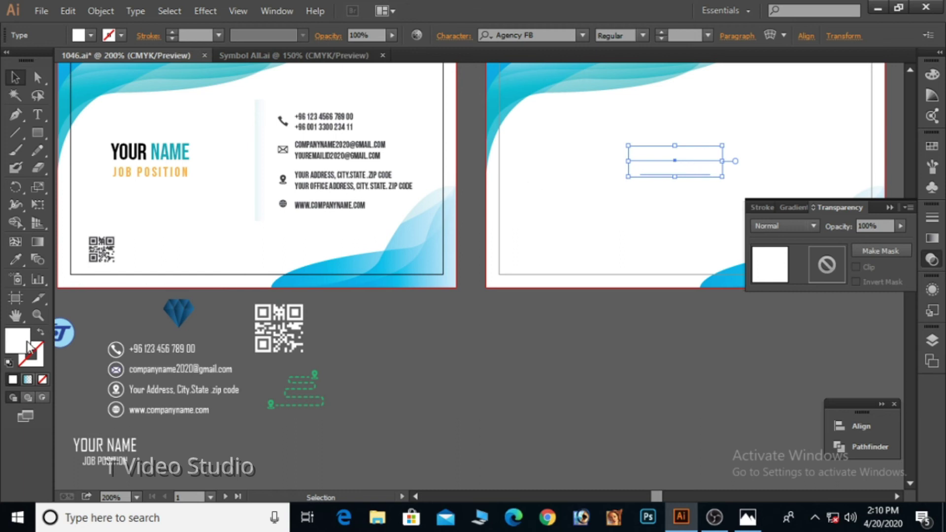
pyautogui.click(91, 35)
pyautogui.click(103, 70)
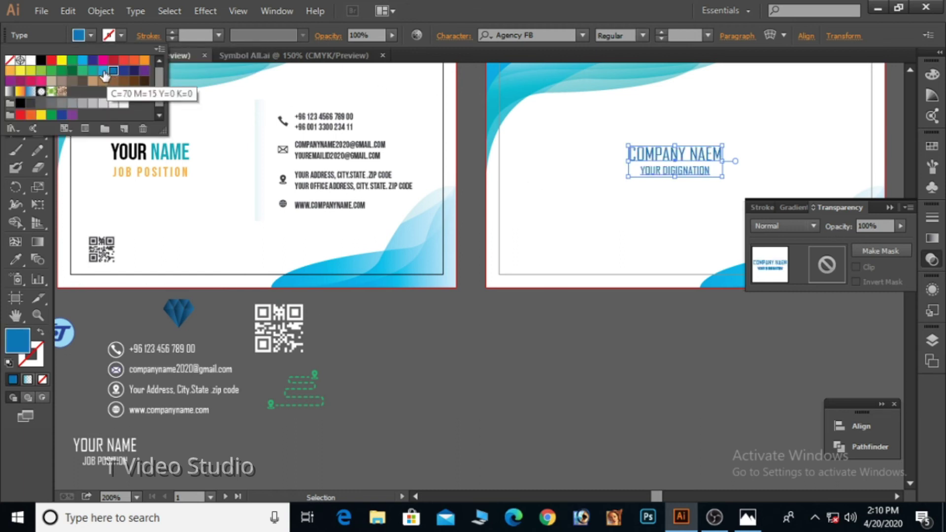
# - Set the font of the second card's company text to Bebas Neue Regular
pyautogui.click(514, 35)
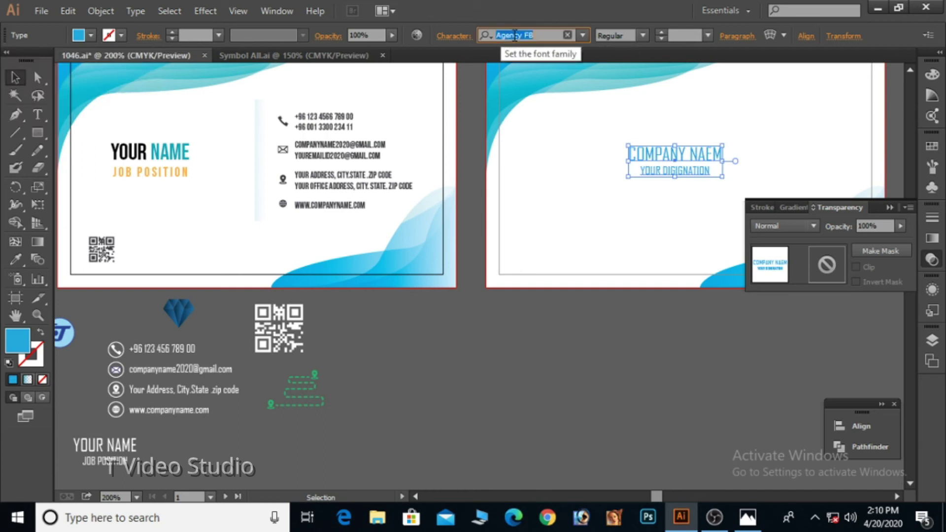
pyautogui.write('b')
pyautogui.click(640, 125)
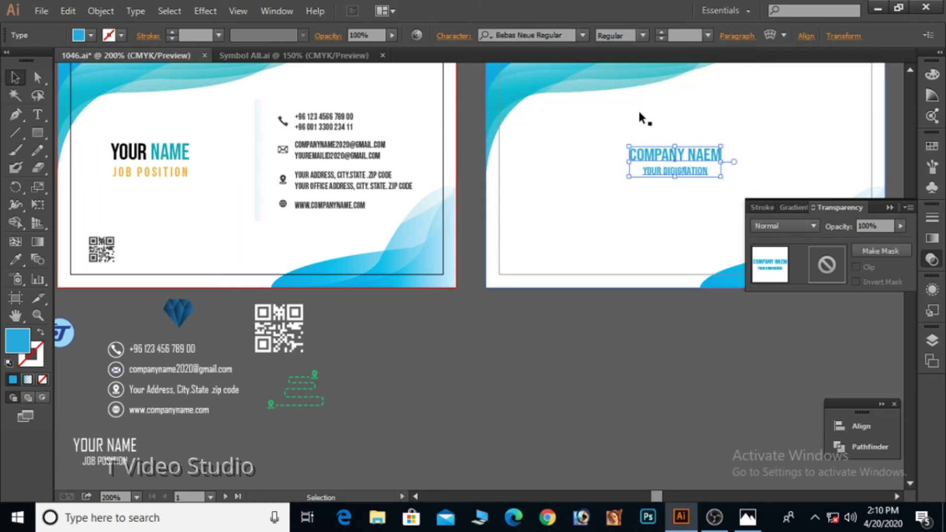
# - Enlarge the company text slightly and centre it horizontally on the second card
pyautogui.moveTo(721, 177); pyautogui.dragTo(732, 182)
pyautogui.click(684, 195)
pyautogui.moveTo(691, 156); pyautogui.dragTo(700, 159)
pyautogui.click(699, 253)
pyautogui.click(695, 158)
pyautogui.moveTo(742, 182); pyautogui.dragTo(735, 178)
pyautogui.click(714, 183)
pyautogui.click(702, 152)
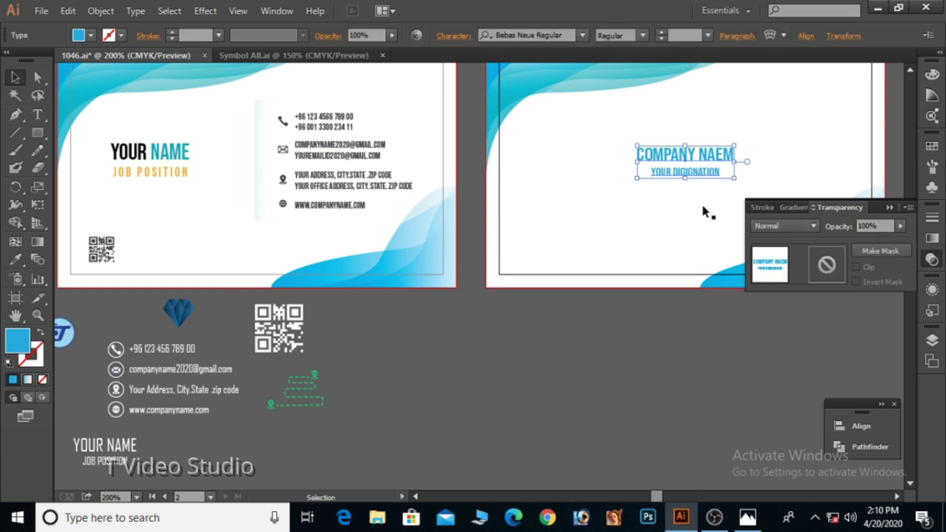
pyautogui.click(667, 373)
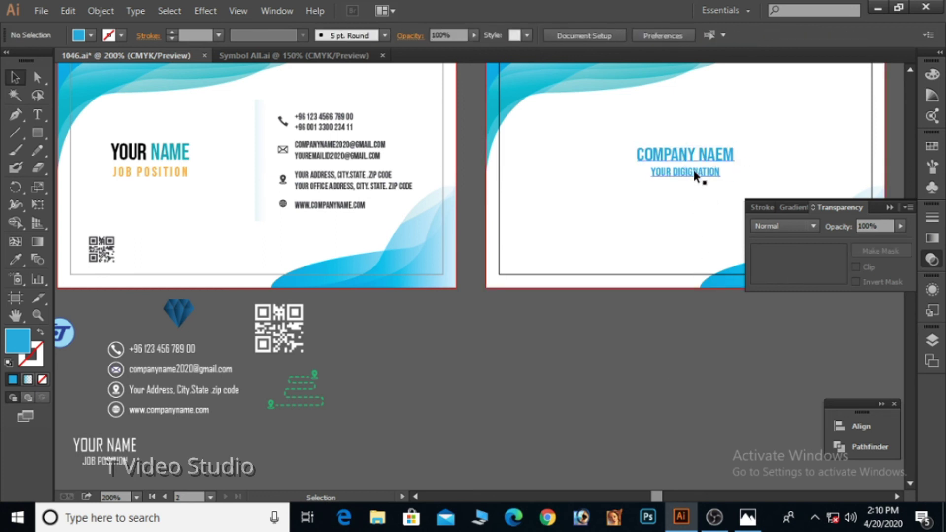
# - Set the YOUR DIGIGNATION line to a 6 pt font size with tracking of 300
pyautogui.tripleClick(684, 169)
pyautogui.click(694, 32)
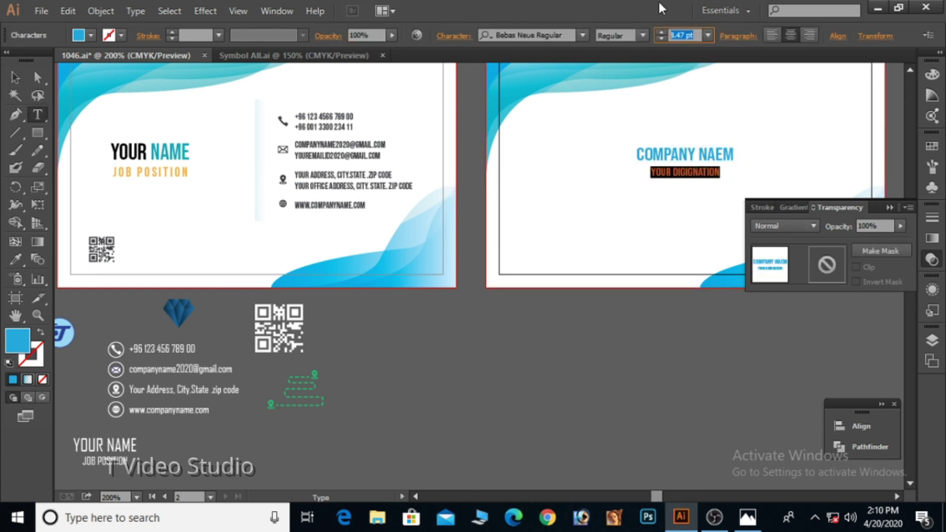
pyautogui.press('Return')
pyautogui.click(328, 36)
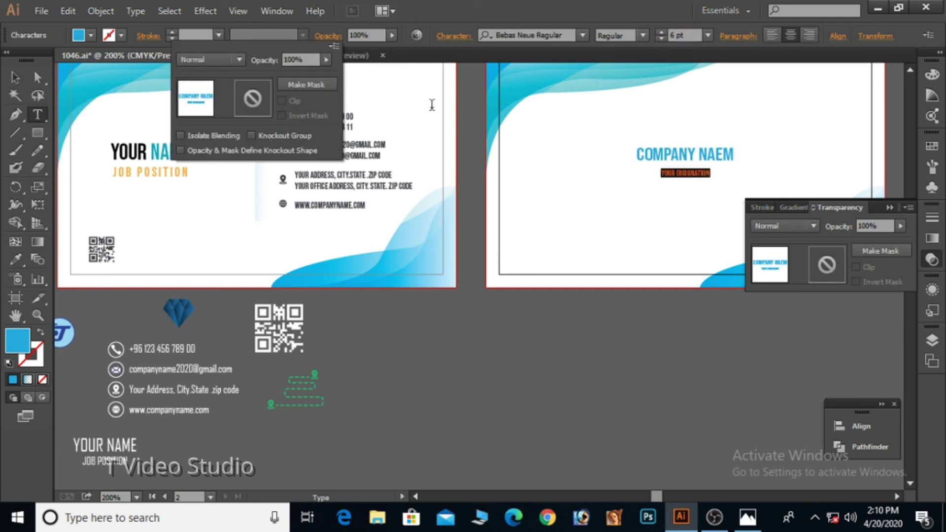
pyautogui.click(427, 40)
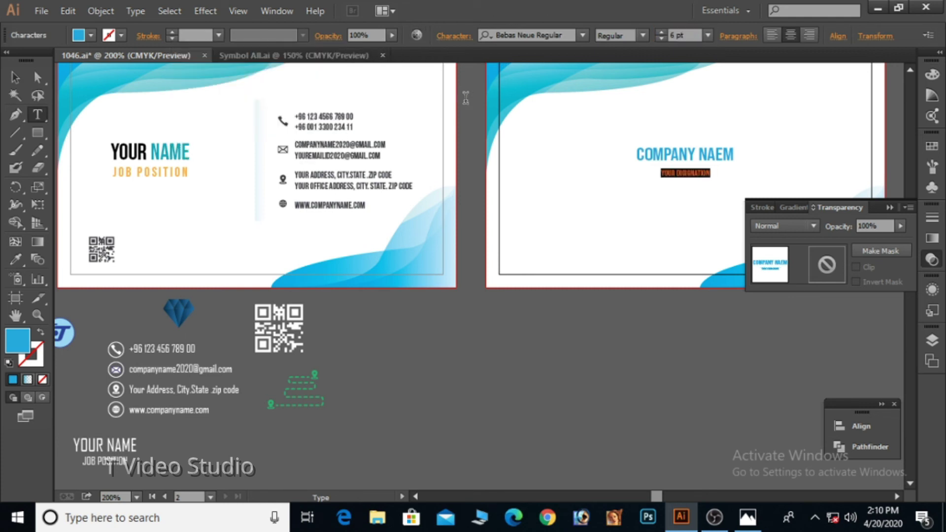
pyautogui.click(454, 36)
pyautogui.click(400, 145)
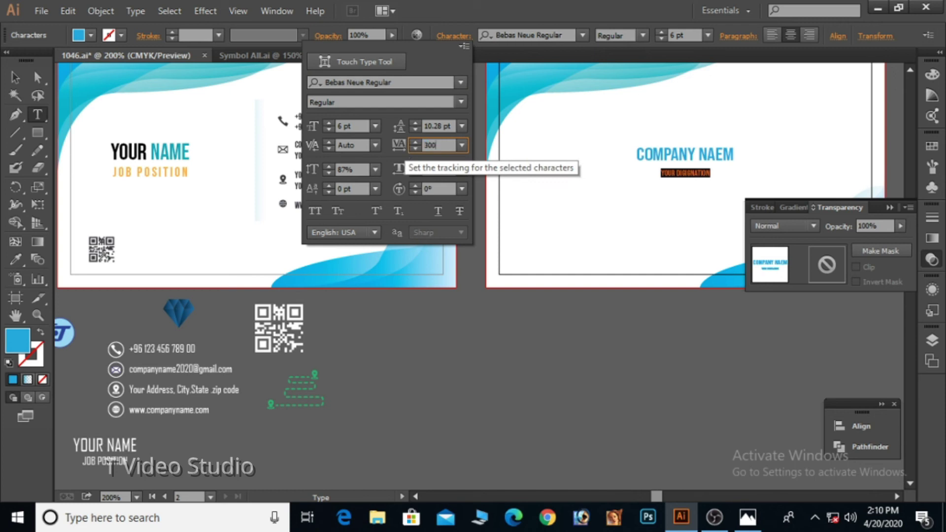
pyautogui.write('300')
pyautogui.press('Return')
# - Recolor the word COMPANY on the second card to black #000000
pyautogui.click(695, 157)
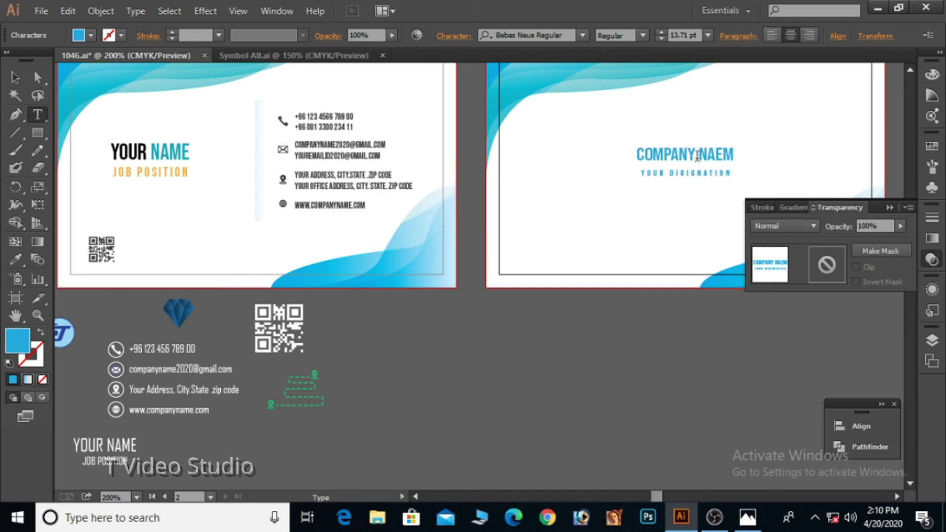
pyautogui.moveTo(698, 156); pyautogui.dragTo(642, 156)
pyautogui.doubleClick(12, 344)
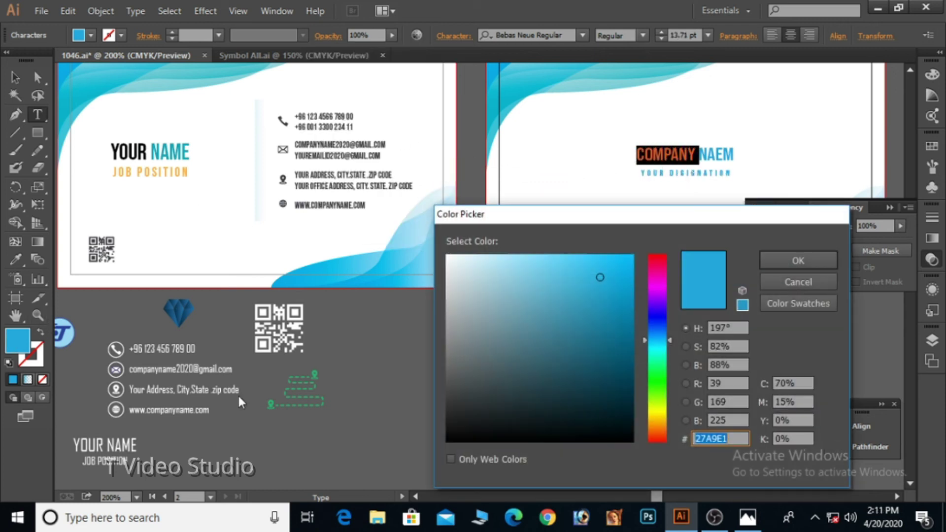
pyautogui.moveTo(555, 332); pyautogui.dragTo(561, 441)
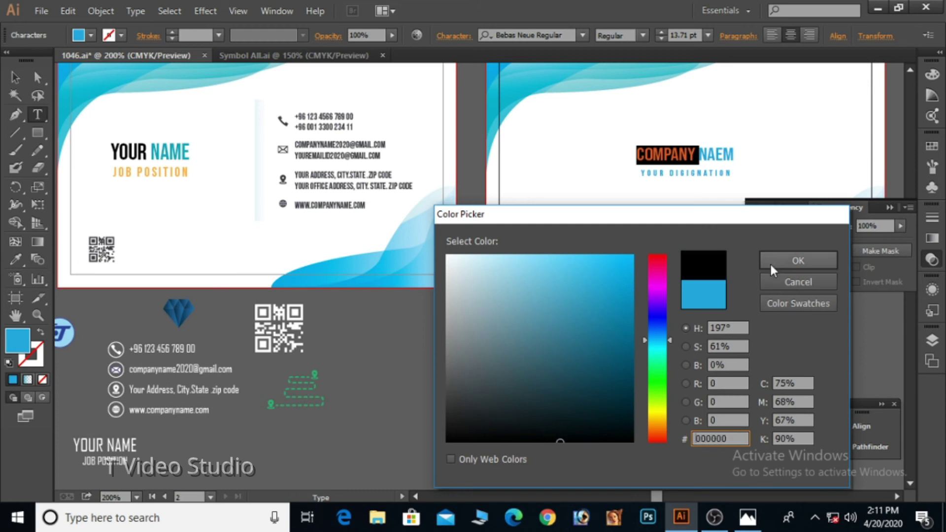
pyautogui.click(798, 260)
pyautogui.click(671, 156)
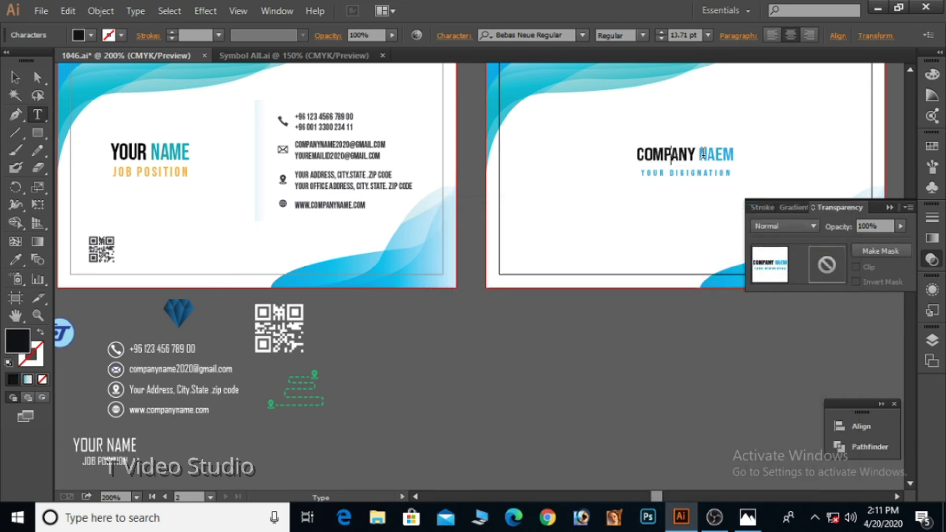
# - Recolor the YOUR DIGIGNATION line on the second card with the orange swatch
pyautogui.moveTo(700, 154); pyautogui.dragTo(754, 152)
pyautogui.tripleClick(690, 172)
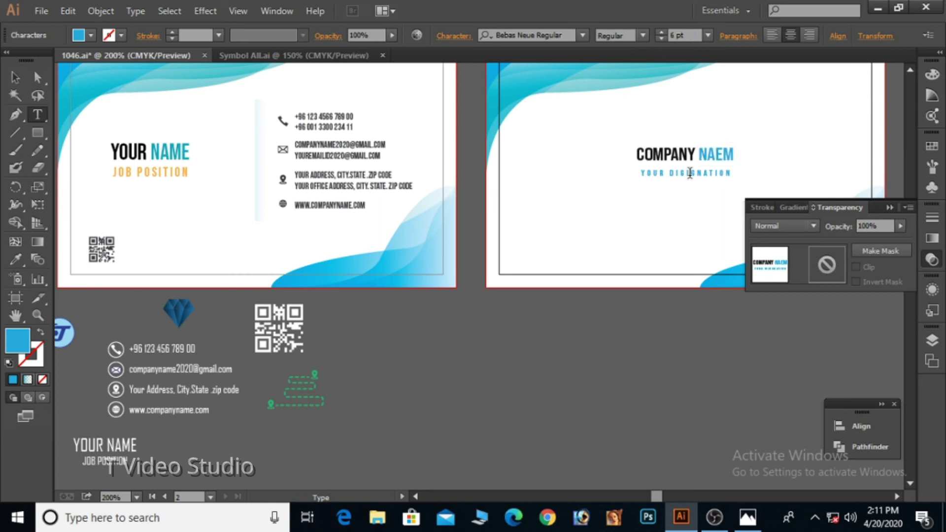
pyautogui.click(91, 35)
pyautogui.click(145, 61)
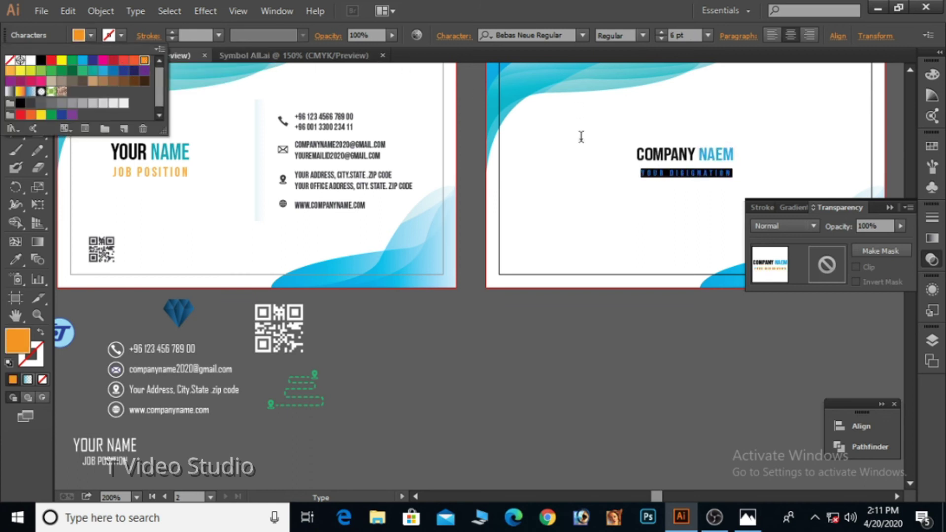
pyautogui.click(707, 175)
pyautogui.click(15, 77)
pyautogui.click(639, 380)
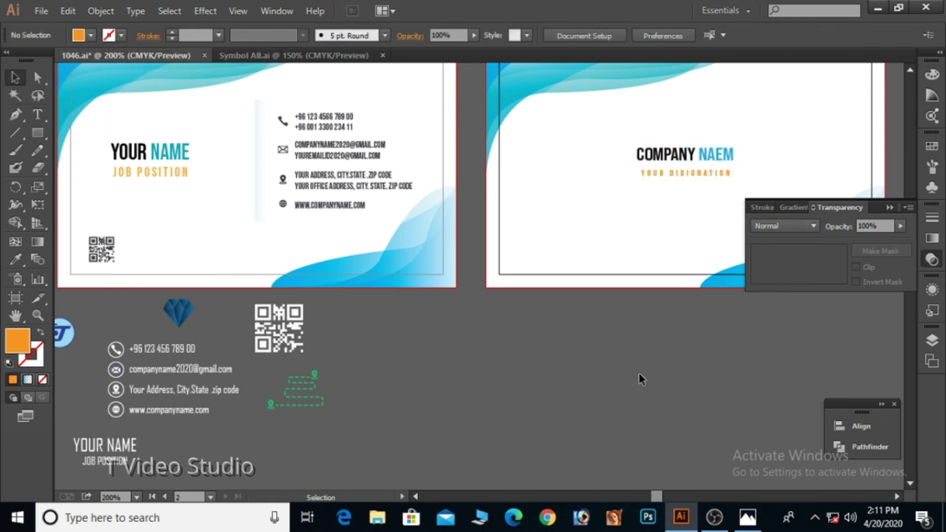
# - Save the document and collapse the floating Transparency panel
pyautogui.press('a')
pyautogui.hotkey('ctrl', 's')
pyautogui.click(890, 208)
# - Delete the leftover logos, contact list, QR code and name text below the first card
pyautogui.moveTo(491, 328); pyautogui.dragTo(618, 268)
pyautogui.moveTo(502, 250); pyautogui.dragTo(168, 417)
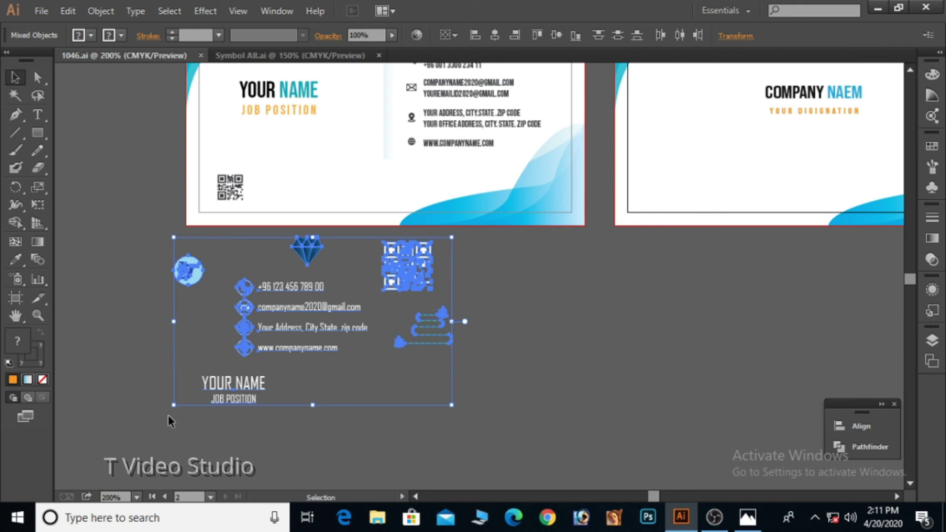
pyautogui.press('Delete')
# - Nudge the company text block down to the vertical middle of the second card
pyautogui.keyDown('ctrl'); pyautogui.keyDown('alt'); pyautogui.click(459, 248); pyautogui.keyUp('alt'); pyautogui.keyUp('ctrl')
pyautogui.moveTo(567, 245); pyautogui.dragTo(412, 302)
pyautogui.moveTo(530, 194); pyautogui.dragTo(610, 300)
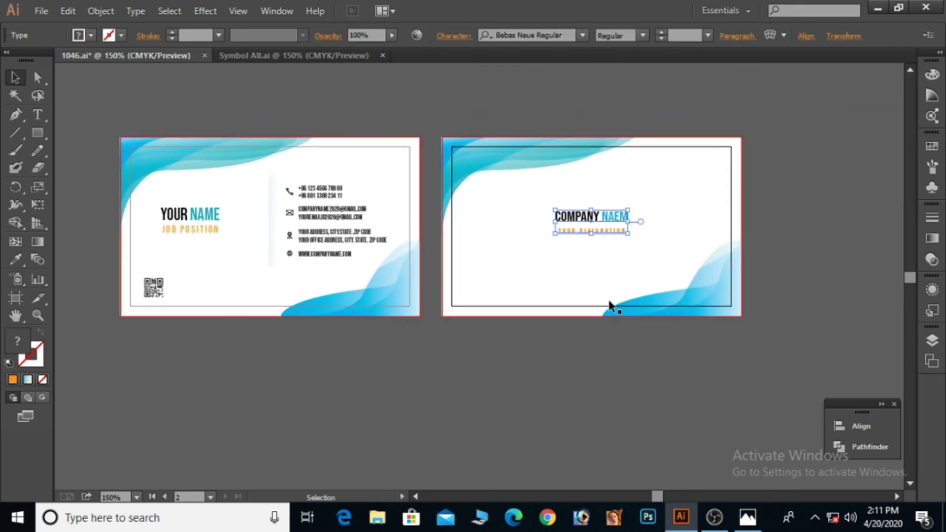
pyautogui.press('Down')
pyautogui.press('Down')
pyautogui.press('Down')
pyautogui.press('Down')
pyautogui.press('Down')
pyautogui.press('Down')
pyautogui.press('Down')
pyautogui.press('Down')
pyautogui.press('Down')
pyautogui.press('Down')
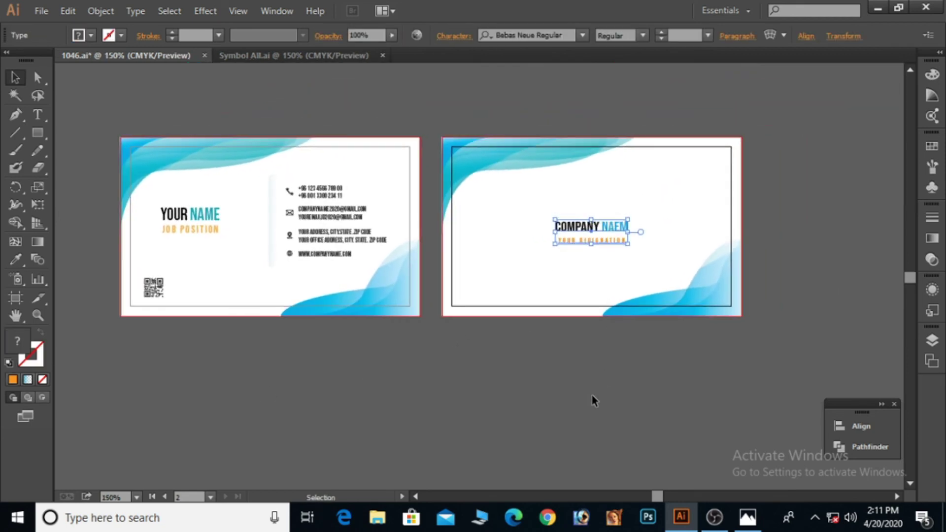
# - Copy the red TVS pill logo from all logo design channel.ai and place it above the company name on the second card
pyautogui.click(594, 399)
pyautogui.click(41, 11)
pyautogui.moveTo(152, 77)
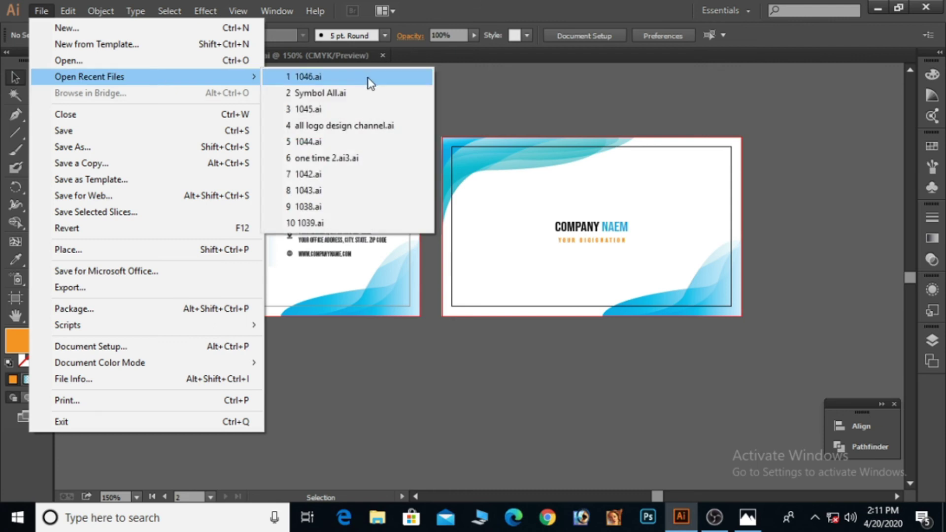
pyautogui.click(376, 123)
pyautogui.click(525, 249)
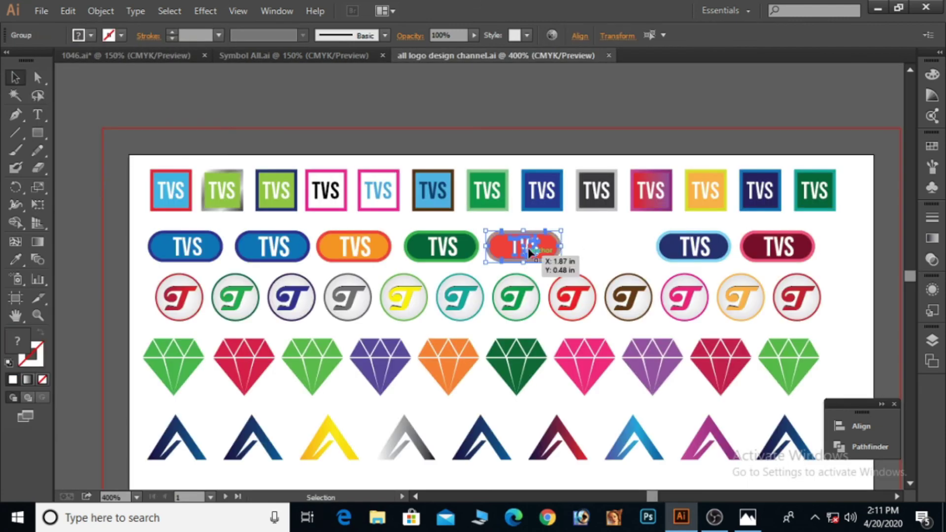
pyautogui.click(148, 55)
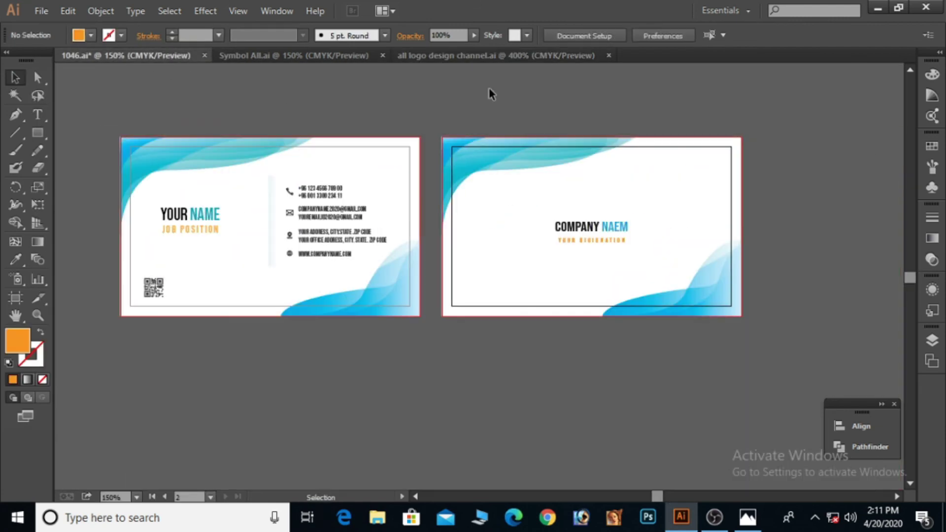
pyautogui.hotkey('ctrl', 'v')
pyautogui.moveTo(483, 275); pyautogui.dragTo(593, 207)
pyautogui.click(638, 377)
# - Recolor the inner pill of the TVS logo with the teal gradient sampled from the upper corner wave
pyautogui.hotkey('ctrl', 'space')
pyautogui.moveTo(522, 167); pyautogui.dragTo(652, 270)
pyautogui.scroll(2, 522, 276)
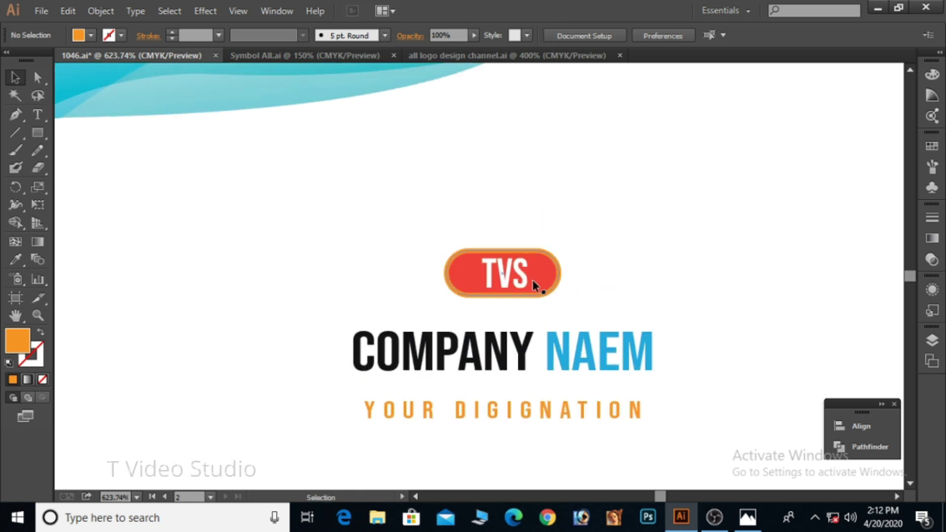
pyautogui.keyDown('alt'); pyautogui.click(546, 279); pyautogui.keyUp('alt')
pyautogui.moveTo(510, 276); pyautogui.dragTo(584, 307)
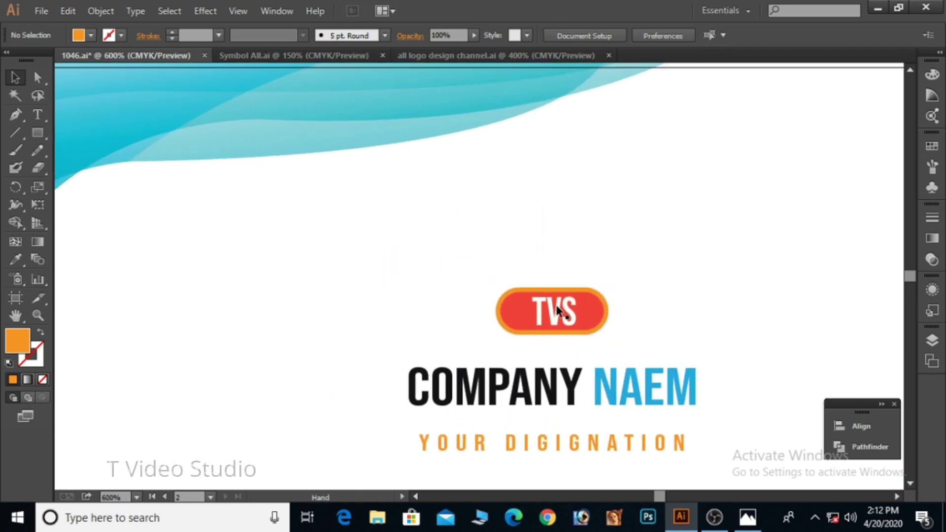
pyautogui.click(584, 306)
pyautogui.click(15, 259)
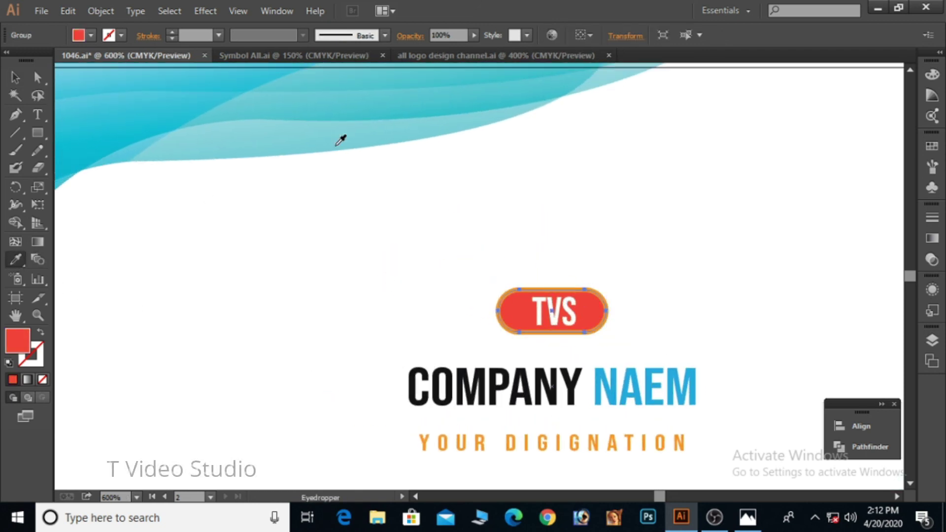
pyautogui.click(339, 107)
pyautogui.press('v')
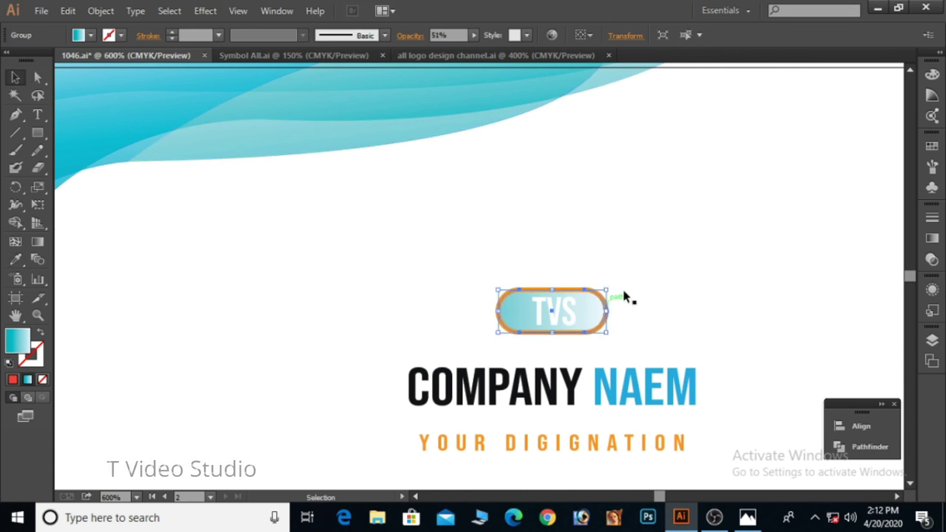
pyautogui.click(641, 303)
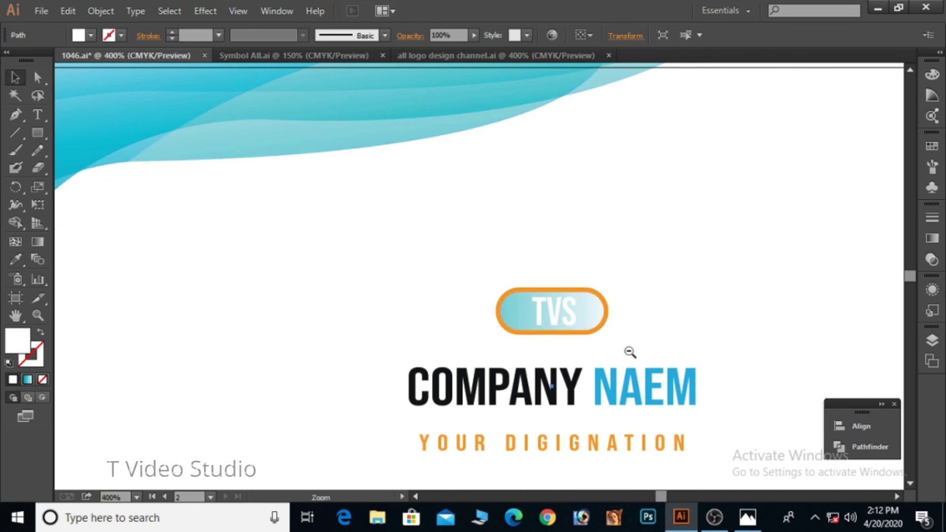
# - Recolor the orange outer ring of the TVS logo with the same teal gradient from the corner wave
pyautogui.keyDown('ctrl'); pyautogui.keyDown('alt'); pyautogui.click(631, 352); pyautogui.keyUp('alt'); pyautogui.keyUp('ctrl')
pyautogui.moveTo(205, 144); pyautogui.dragTo(333, 258)
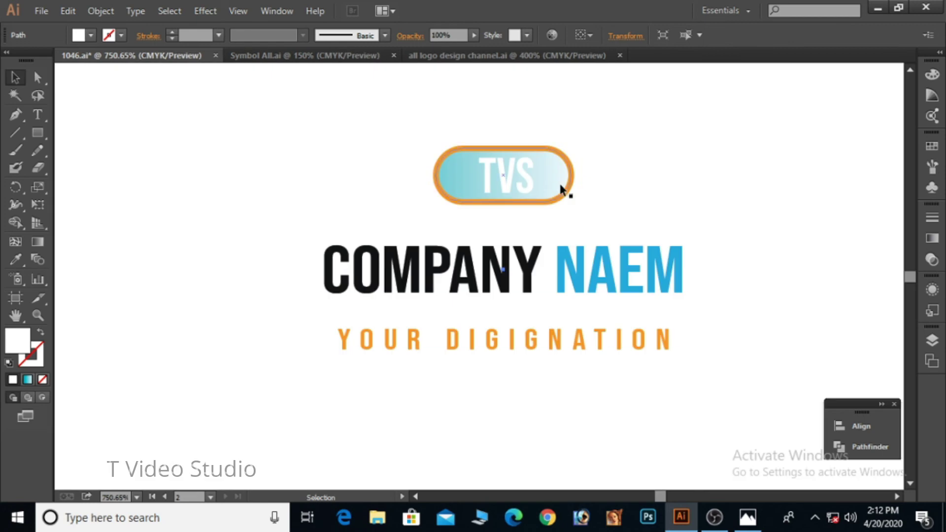
pyautogui.click(487, 202)
pyautogui.click(16, 260)
pyautogui.moveTo(207, 148); pyautogui.dragTo(260, 325)
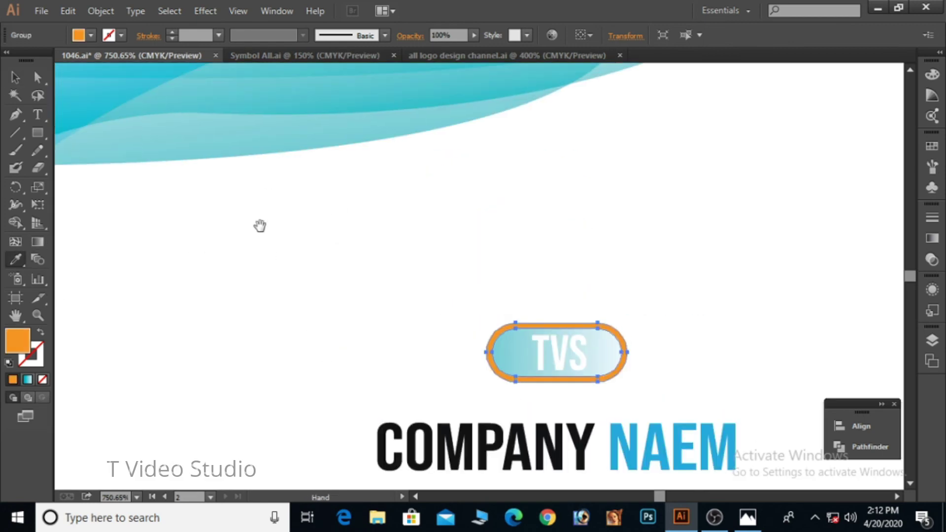
pyautogui.click(252, 136)
pyautogui.press('v')
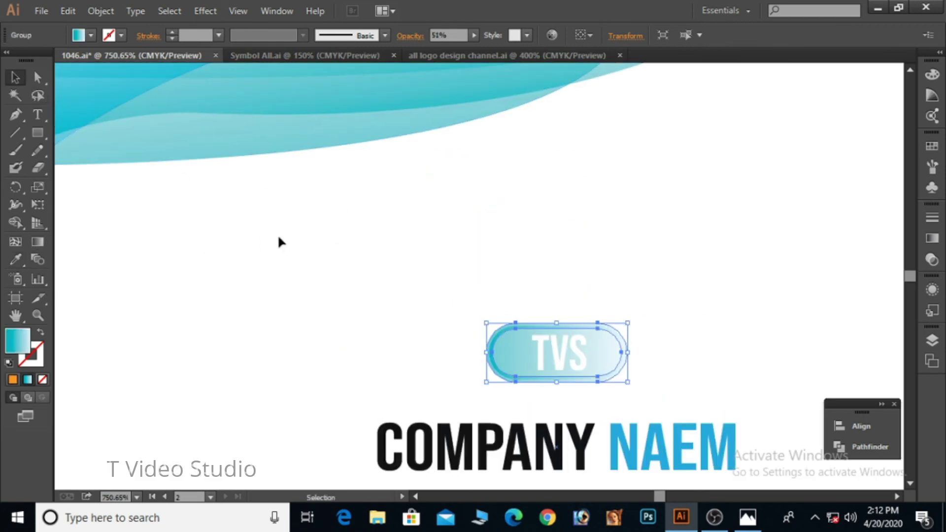
pyautogui.click(277, 235)
# - Set the opacity of both pill shapes in the TVS logo to 100%
pyautogui.click(491, 348)
pyautogui.click(491, 348)
pyautogui.click(595, 279)
pyautogui.moveTo(596, 280); pyautogui.dragTo(606, 314)
pyautogui.click(607, 316)
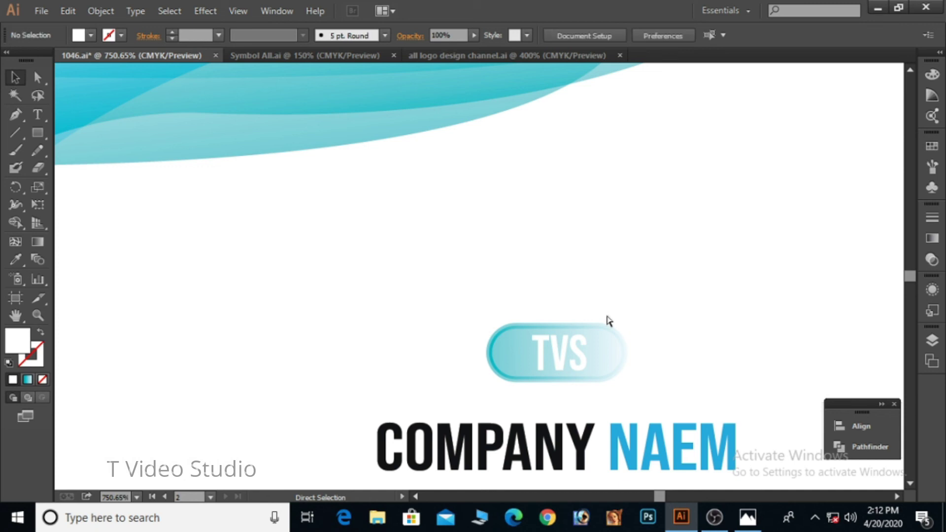
pyautogui.moveTo(576, 279); pyautogui.dragTo(592, 392)
pyautogui.moveTo(607, 287); pyautogui.dragTo(632, 399)
pyautogui.click(932, 239)
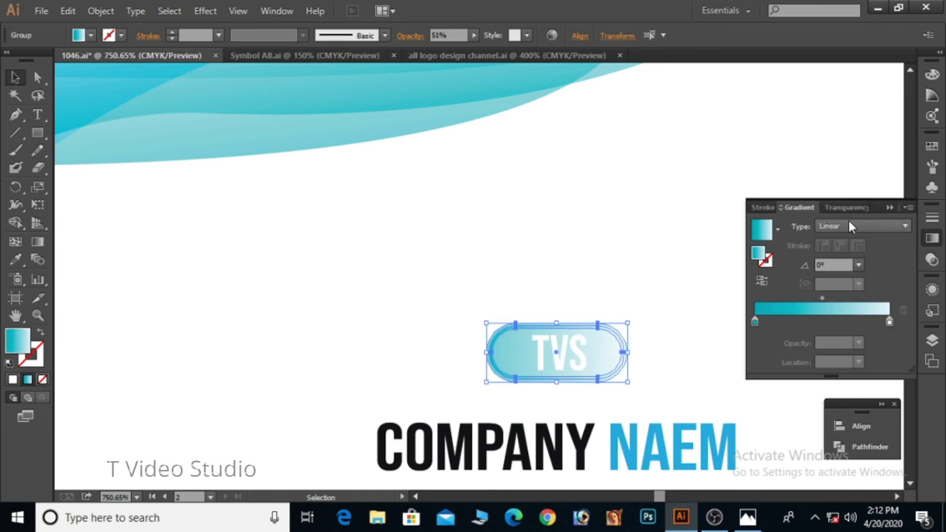
pyautogui.click(845, 208)
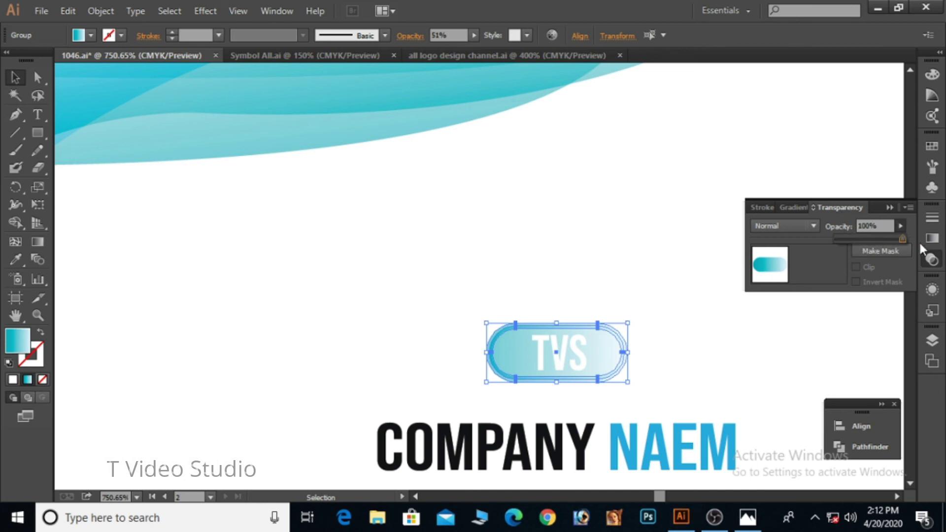
pyautogui.moveTo(919, 241); pyautogui.dragTo(918, 241)
pyautogui.click(648, 223)
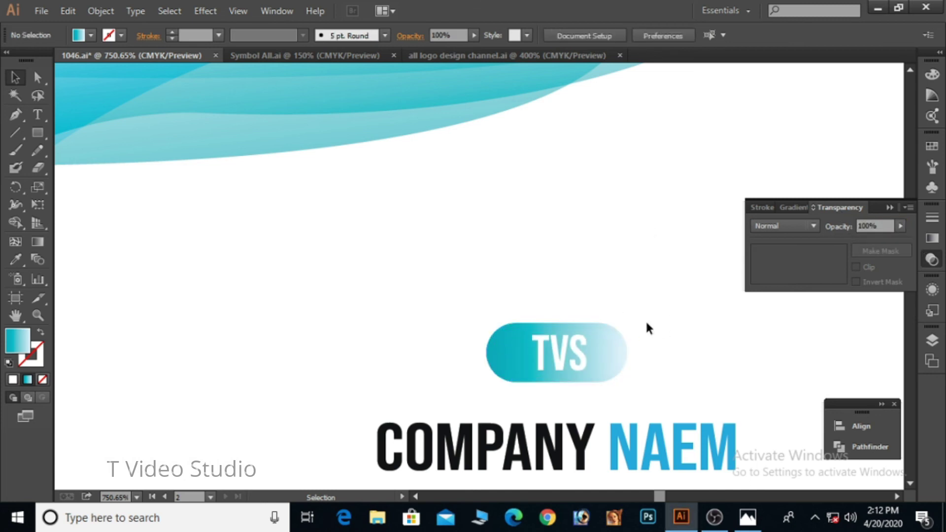
# - Reverse the outer ring's gradient horizontally to -180°, so it runs opposite to the inner pill's
pyautogui.click(632, 342)
pyautogui.click(38, 242)
pyautogui.moveTo(628, 351); pyautogui.dragTo(485, 350)
pyautogui.press('v')
pyautogui.click(269, 261)
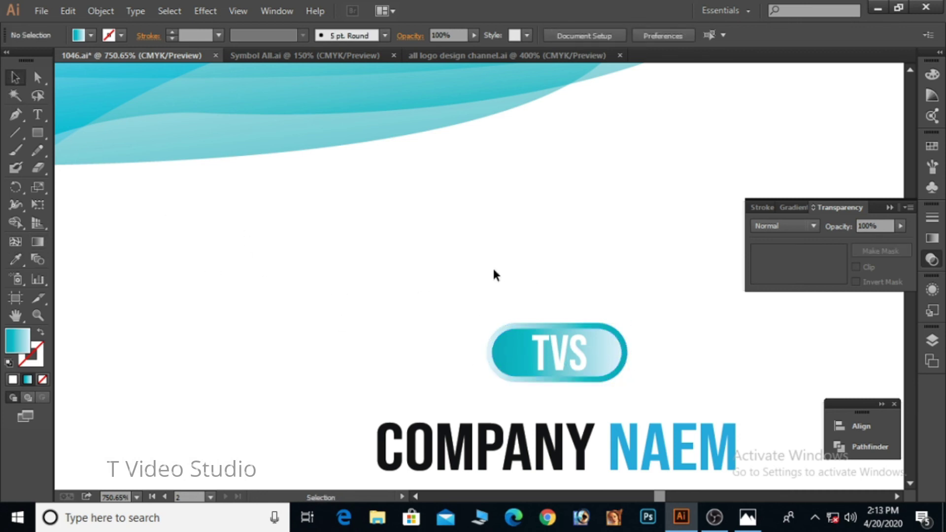
# - Group the TVS logo parts and place a copy above the contact details on the first card
pyautogui.keyDown('ctrl'); pyautogui.keyDown('alt'); pyautogui.click(546, 376); pyautogui.keyUp('alt'); pyautogui.keyUp('ctrl')
pyautogui.keyDown('ctrl'); pyautogui.keyDown('alt'); pyautogui.click(546, 377); pyautogui.keyUp('alt'); pyautogui.keyUp('ctrl')
pyautogui.keyDown('ctrl'); pyautogui.keyDown('alt'); pyautogui.click(547, 377); pyautogui.keyUp('alt'); pyautogui.keyUp('ctrl')
pyautogui.moveTo(390, 205); pyautogui.dragTo(493, 338)
pyautogui.moveTo(486, 234); pyautogui.dragTo(519, 285)
pyautogui.rightClick(521, 273)
pyautogui.click(557, 341)
pyautogui.keyDown('ctrl'); pyautogui.keyDown('alt'); pyautogui.click(496, 310); pyautogui.keyUp('alt'); pyautogui.keyUp('ctrl')
pyautogui.moveTo(406, 296); pyautogui.dragTo(583, 351)
pyautogui.moveTo(662, 314); pyautogui.dragTo(301, 252)
pyautogui.click(362, 167)
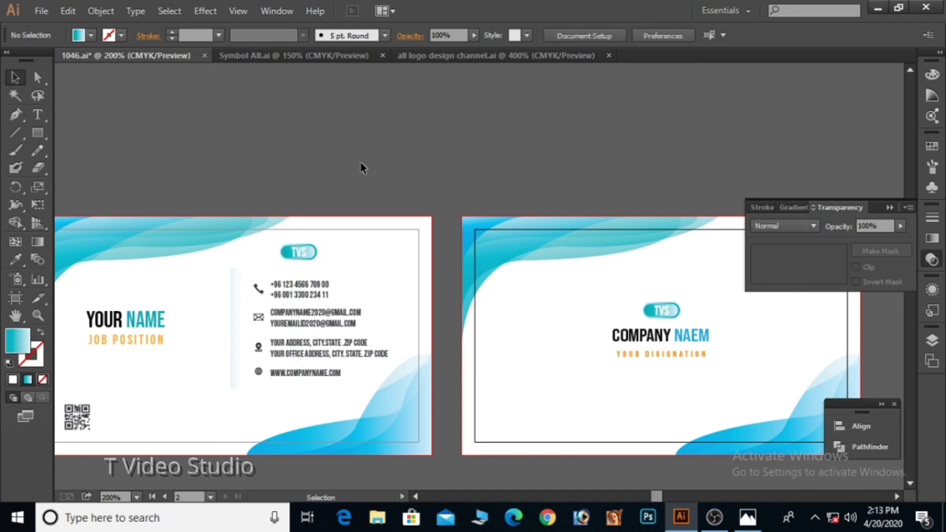
# - Ungroup the TVS logo on the first card
pyautogui.scroll(-4, 448, 195)
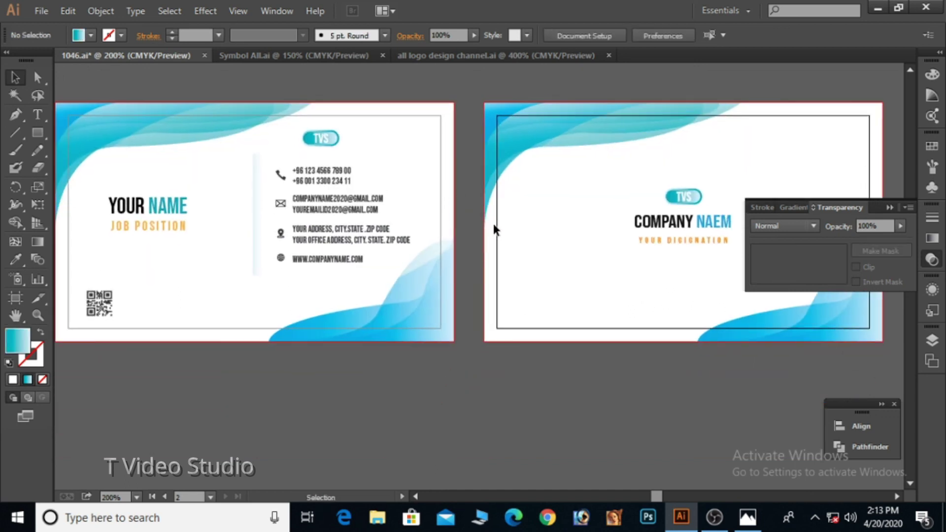
pyautogui.click(338, 136)
pyautogui.moveTo(275, 105); pyautogui.dragTo(369, 185)
pyautogui.rightClick(550, 200)
pyautogui.click(591, 264)
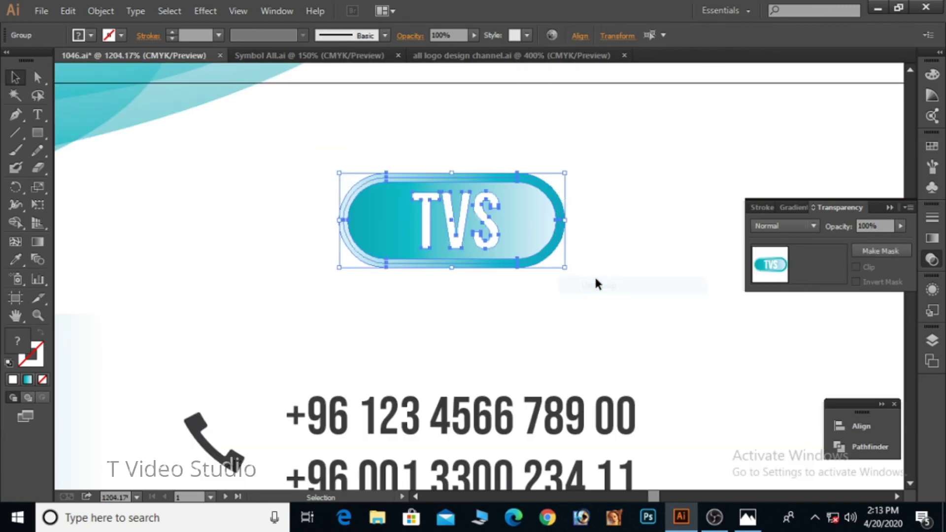
# - Turn the light end of the outer ring's gradient teal with 100% cyan and some added yellow
pyautogui.click(932, 239)
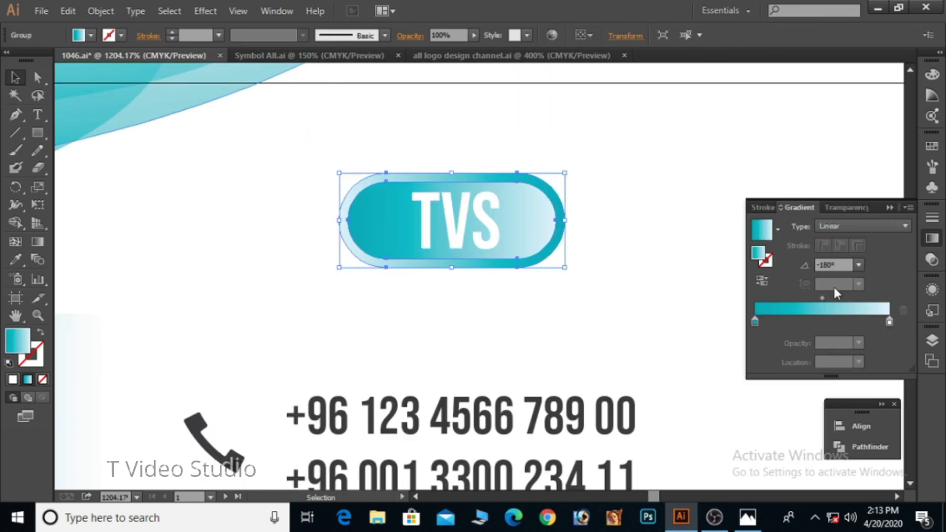
pyautogui.doubleClick(890, 321)
pyautogui.moveTo(800, 378); pyautogui.dragTo(843, 377)
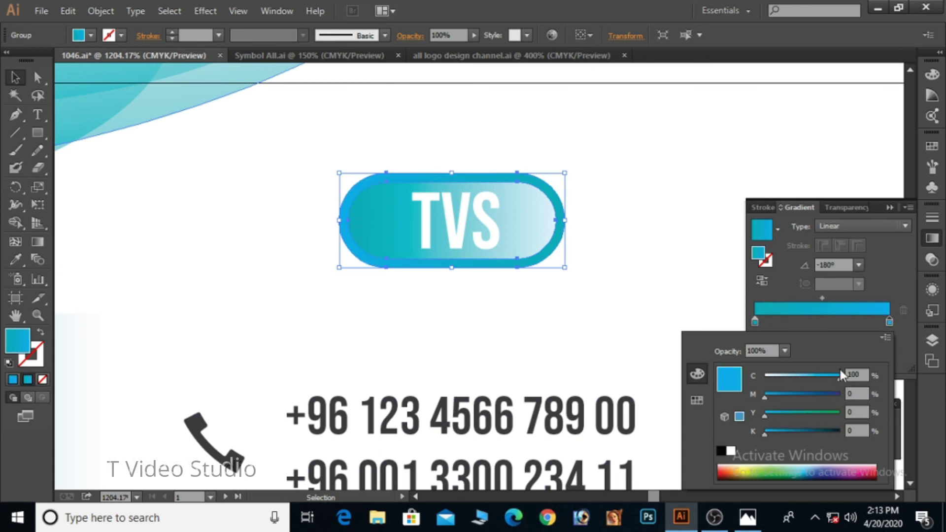
pyautogui.click(615, 238)
pyautogui.click(560, 218)
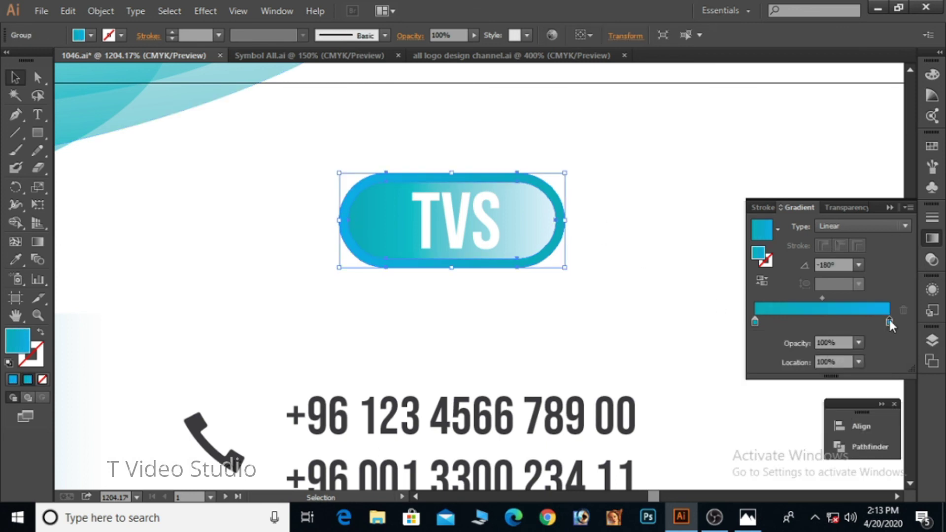
pyautogui.doubleClick(889, 321)
pyautogui.moveTo(789, 412); pyautogui.dragTo(805, 412)
pyautogui.click(635, 223)
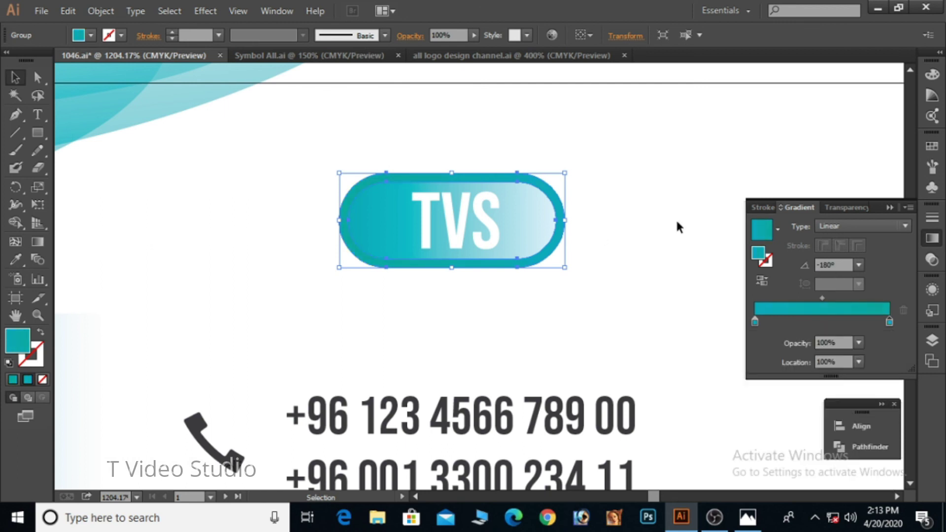
pyautogui.click(663, 224)
# - Turn the teal end of the inner pill's gradient blue by removing the yellow from its color
pyautogui.click(541, 224)
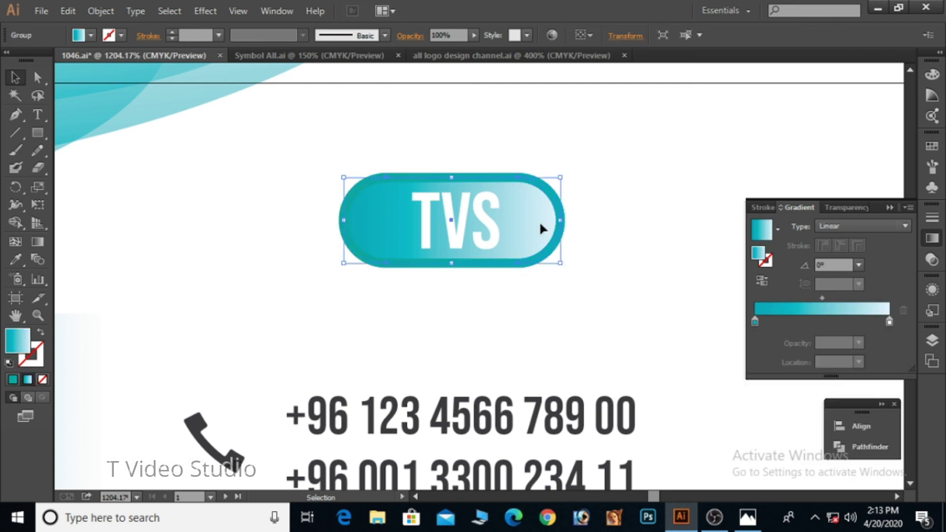
pyautogui.doubleClick(756, 323)
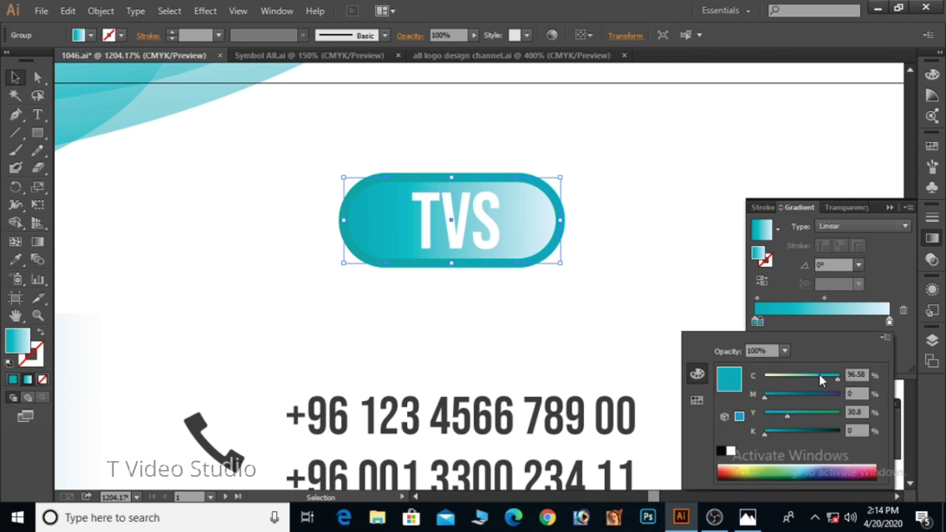
pyautogui.moveTo(756, 417); pyautogui.dragTo(755, 417)
pyautogui.click(709, 282)
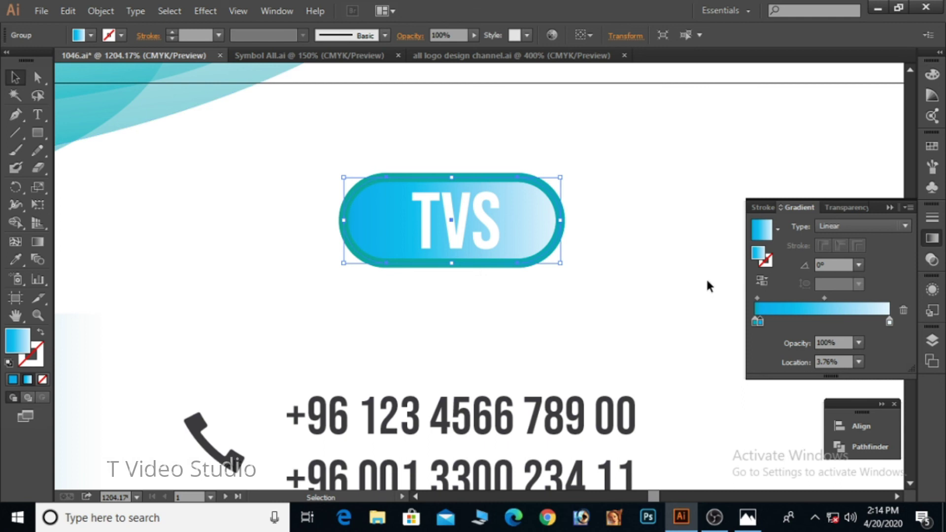
pyautogui.click(704, 277)
# - Set the outer ring's gradient midpoint to 66.67% and group the logo parts again
pyautogui.moveTo(345, 183); pyautogui.dragTo(574, 320)
pyautogui.moveTo(819, 298); pyautogui.dragTo(844, 300)
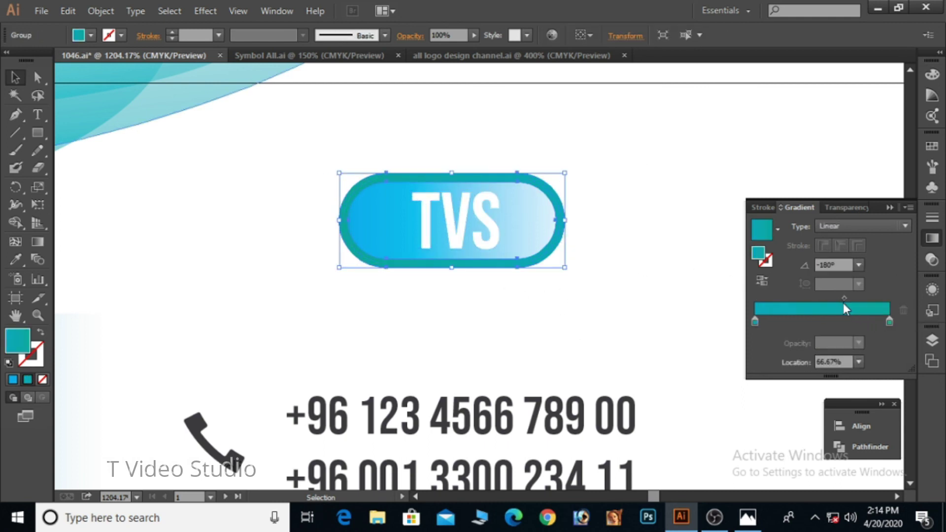
pyautogui.click(755, 321)
pyautogui.moveTo(555, 306); pyautogui.dragTo(557, 307)
pyautogui.rightClick(510, 227)
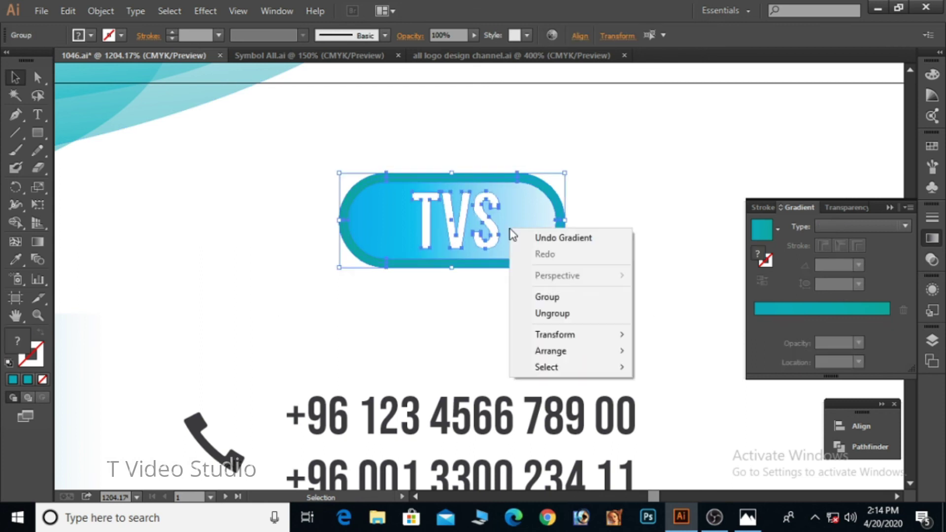
pyautogui.click(559, 300)
pyautogui.click(508, 286)
# - Replace the TVS logo on the second card with a copy of the recolored logo from the first card
pyautogui.keyDown('ctrl'); pyautogui.keyDown('alt'); pyautogui.click(502, 282); pyautogui.keyUp('alt'); pyautogui.keyUp('ctrl')
pyautogui.keyDown('ctrl'); pyautogui.keyDown('alt'); pyautogui.click(502, 282); pyautogui.keyUp('alt'); pyautogui.keyUp('ctrl')
pyautogui.keyDown('ctrl'); pyautogui.keyDown('alt'); pyautogui.click(502, 282); pyautogui.keyUp('alt'); pyautogui.keyUp('ctrl')
pyautogui.keyDown('ctrl'); pyautogui.keyDown('alt'); pyautogui.click(502, 281); pyautogui.keyUp('alt'); pyautogui.keyUp('ctrl')
pyautogui.keyDown('ctrl'); pyautogui.keyDown('alt'); pyautogui.click(502, 282); pyautogui.keyUp('alt'); pyautogui.keyUp('ctrl')
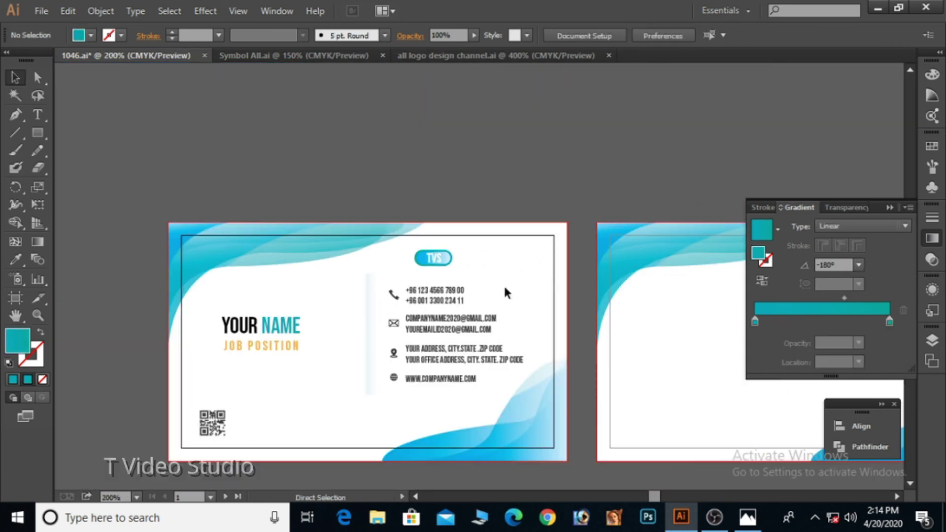
pyautogui.moveTo(729, 355); pyautogui.dragTo(602, 245)
pyautogui.click(691, 185)
pyautogui.click(673, 207)
pyautogui.press('Delete')
pyautogui.moveTo(307, 152); pyautogui.dragTo(675, 210)
pyautogui.click(735, 154)
pyautogui.click(906, 203)
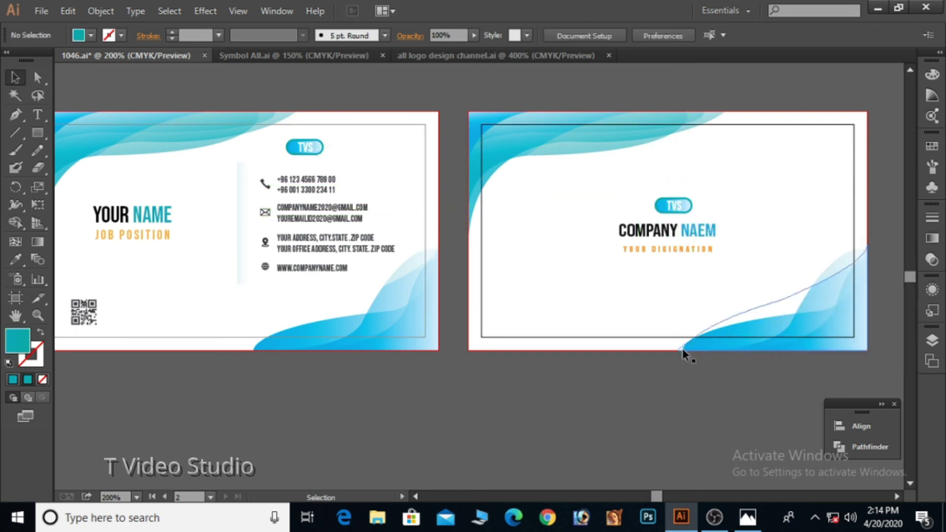
# - Align the logo, company name and tagline on the second card to a common vertical center line
pyautogui.click(685, 209)
pyautogui.keyDown('shift'); pyautogui.click(680, 231); pyautogui.keyUp('shift')
pyautogui.keyDown('shift'); pyautogui.click(677, 249); pyautogui.keyUp('shift')
pyautogui.click(495, 35)
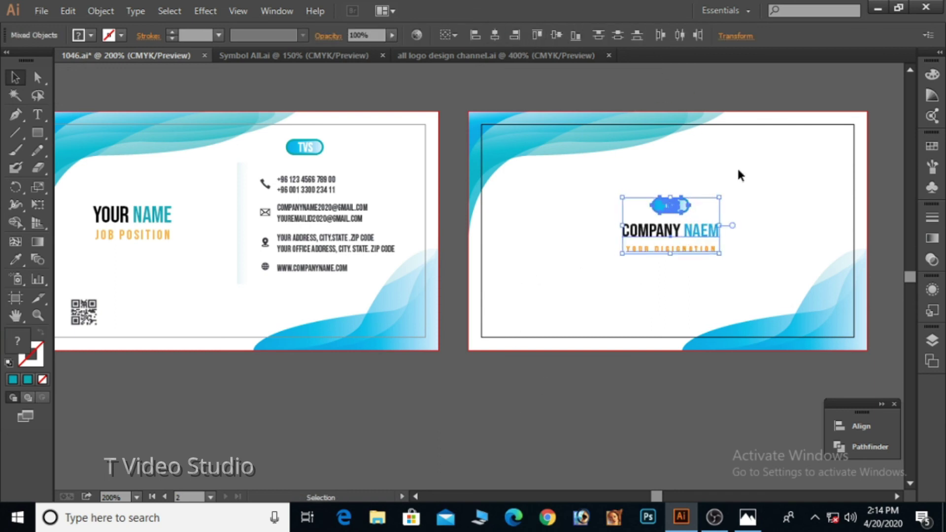
pyautogui.click(737, 167)
# - Move the TVS logo on the first card into the upper-right corner, inside the margin frame
pyautogui.click(312, 149)
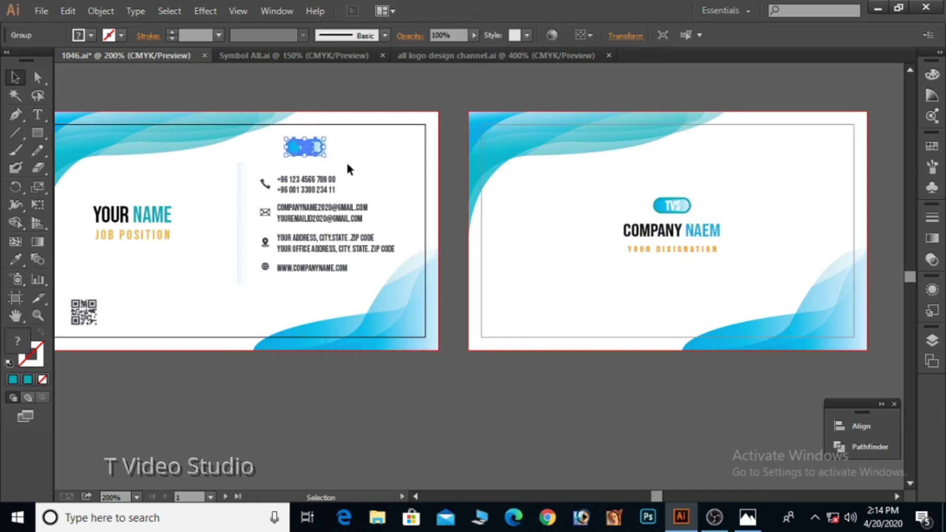
pyautogui.click(382, 168)
pyautogui.press('space')
pyautogui.moveTo(386, 213); pyautogui.dragTo(483, 218)
pyautogui.moveTo(422, 157); pyautogui.dragTo(505, 151)
pyautogui.click(505, 93)
# - Bring both finished cards into view and save the document
pyautogui.press('space')
pyautogui.moveTo(438, 242); pyautogui.dragTo(425, 282)
pyautogui.keyDown('ctrl'); pyautogui.keyDown('alt'); pyautogui.click(420, 106); pyautogui.keyUp('alt'); pyautogui.keyUp('ctrl')
pyautogui.press('space')
pyautogui.moveTo(684, 452); pyautogui.dragTo(595, 293)
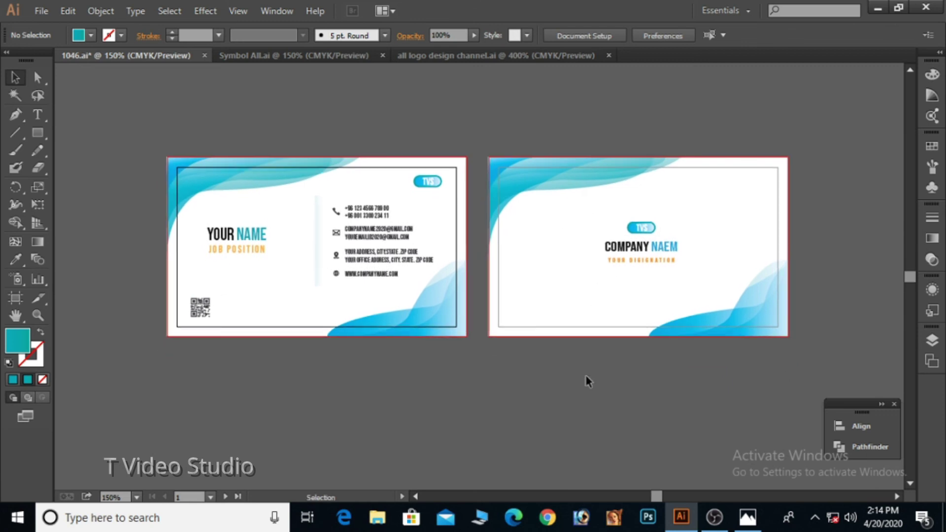
pyautogui.hotkey('ctrl', 's')
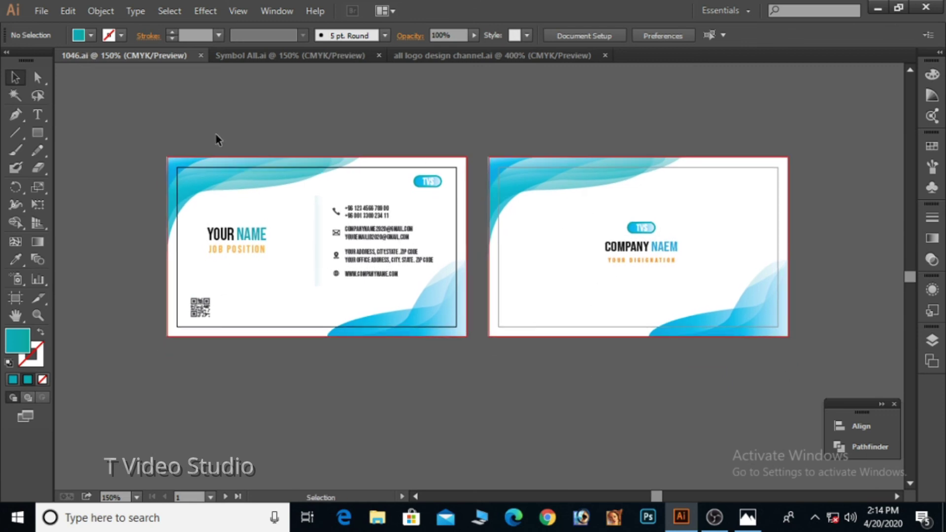
# - Unlock all objects and group the complete artwork of each card
pyautogui.click(101, 11)
pyautogui.click(167, 111)
pyautogui.moveTo(129, 102); pyautogui.dragTo(466, 389)
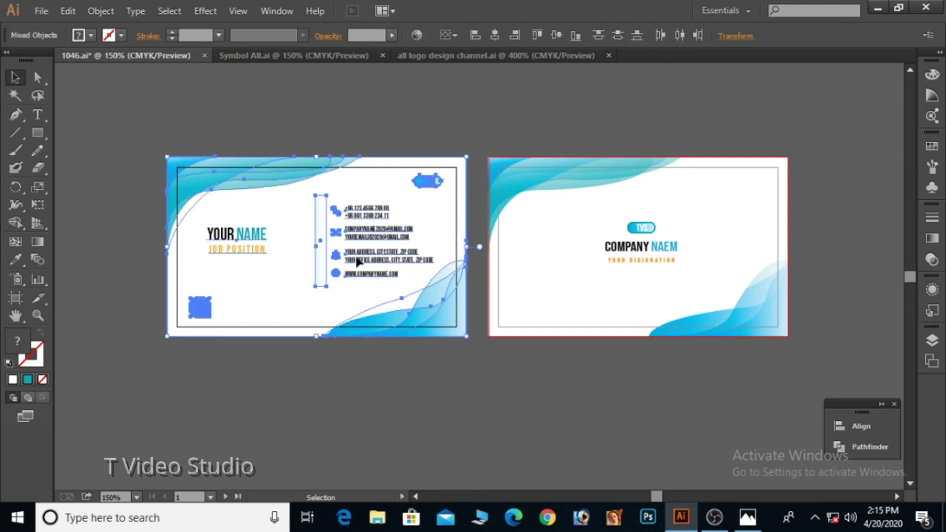
pyautogui.hotkey('ctrl', 'g')
pyautogui.moveTo(563, 228); pyautogui.dragTo(797, 348)
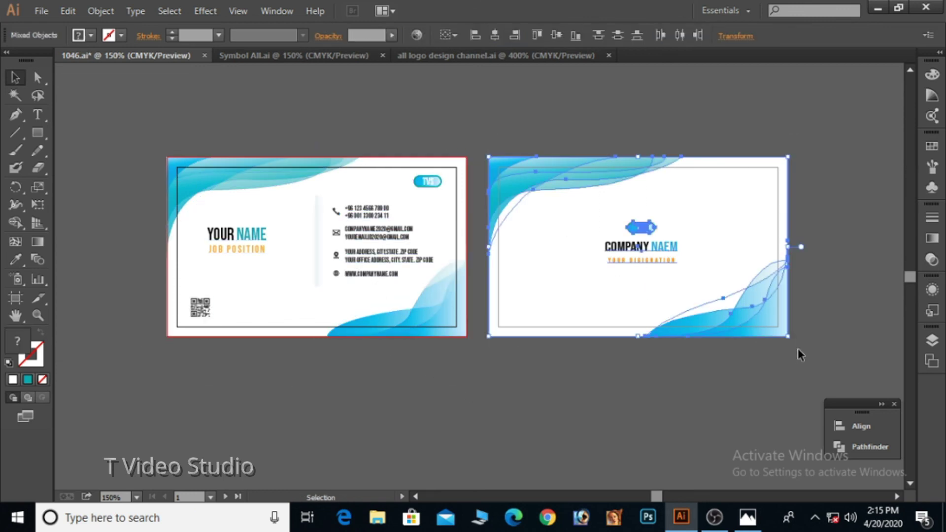
# - Duplicate both grouped cards below the artboards and delete the original pair
pyautogui.hotkey('ctrl', '-')
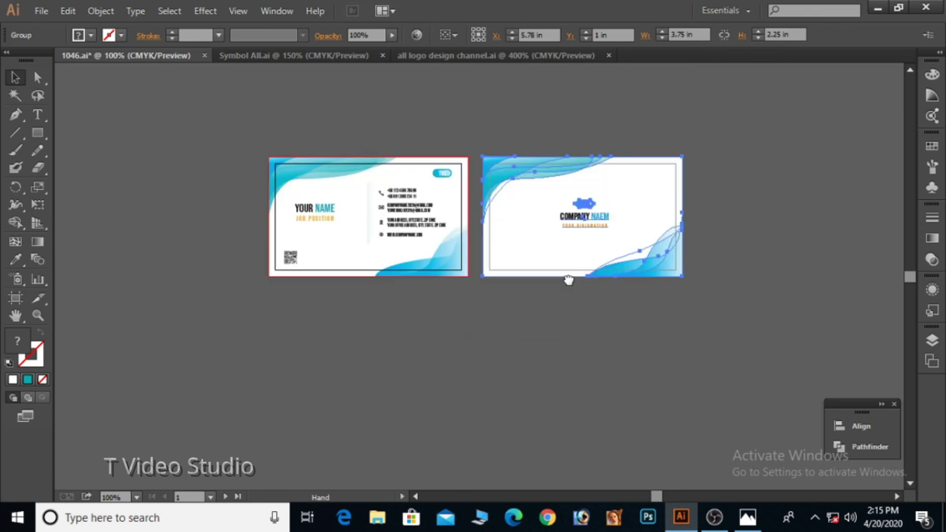
pyautogui.hotkey('ctrl', 'a')
pyautogui.moveTo(511, 165); pyautogui.dragTo(526, 345)
pyautogui.moveTo(232, 131); pyautogui.dragTo(716, 303)
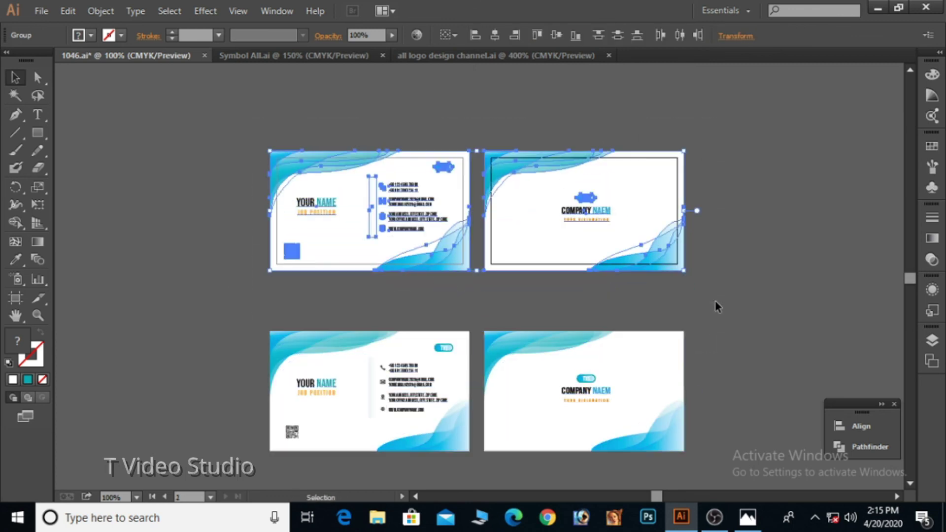
pyautogui.press('Delete')
pyautogui.press('space')
pyautogui.moveTo(560, 356); pyautogui.dragTo(539, 129)
pyautogui.hotkey('ctrl', '+')
pyautogui.press('space')
pyautogui.moveTo(411, 258); pyautogui.dragTo(509, 314)
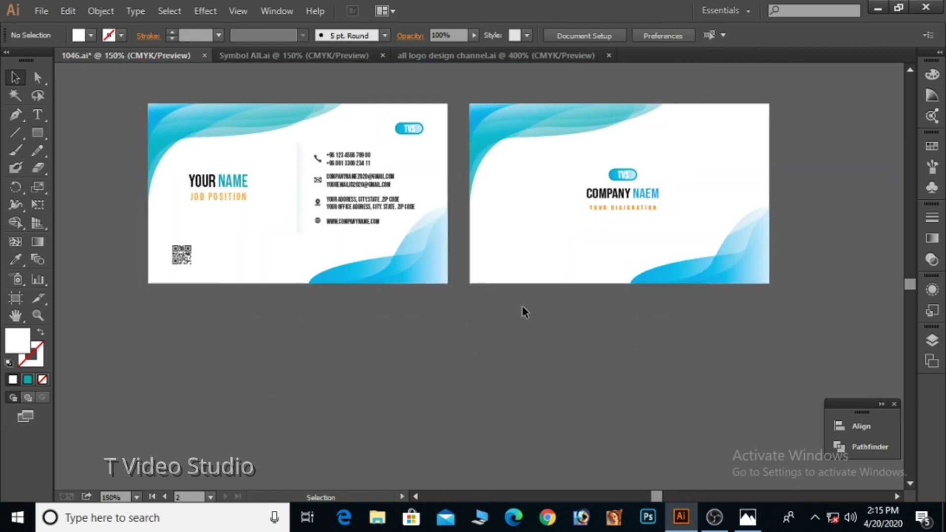